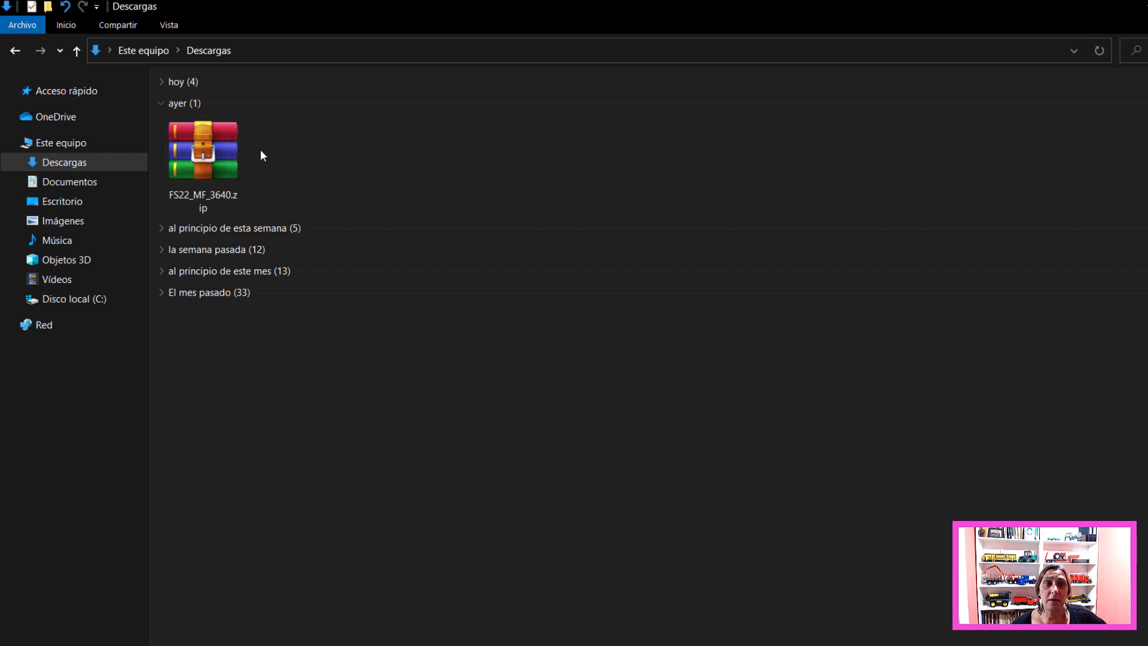
# - Extract FS22_MF_3640.zip in Descargas into its own FS22_MF_3640 folder and open that folder
pyautogui.rightClick(207, 157)
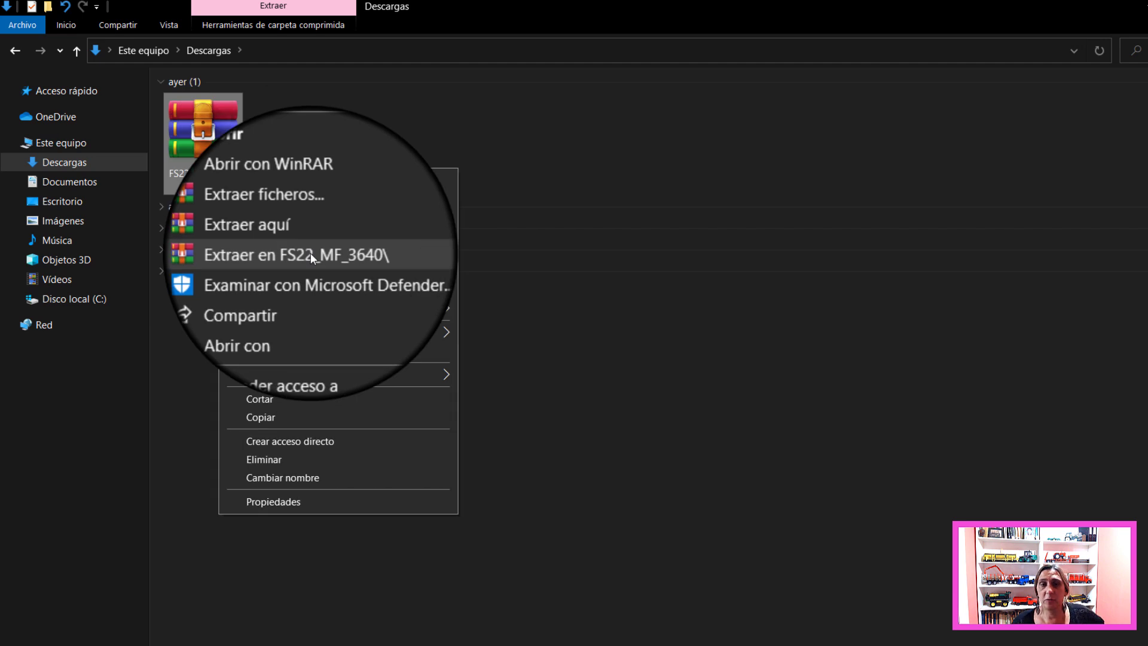
pyautogui.click(271, 254)
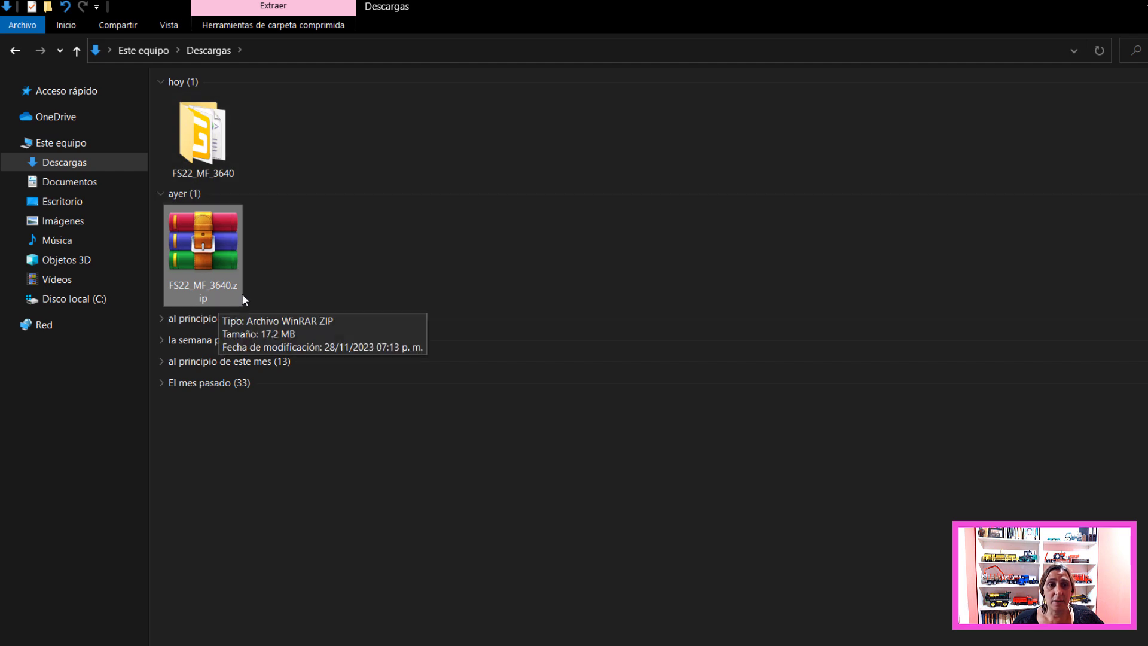
pyautogui.click(210, 154)
pyautogui.doubleClick(210, 154)
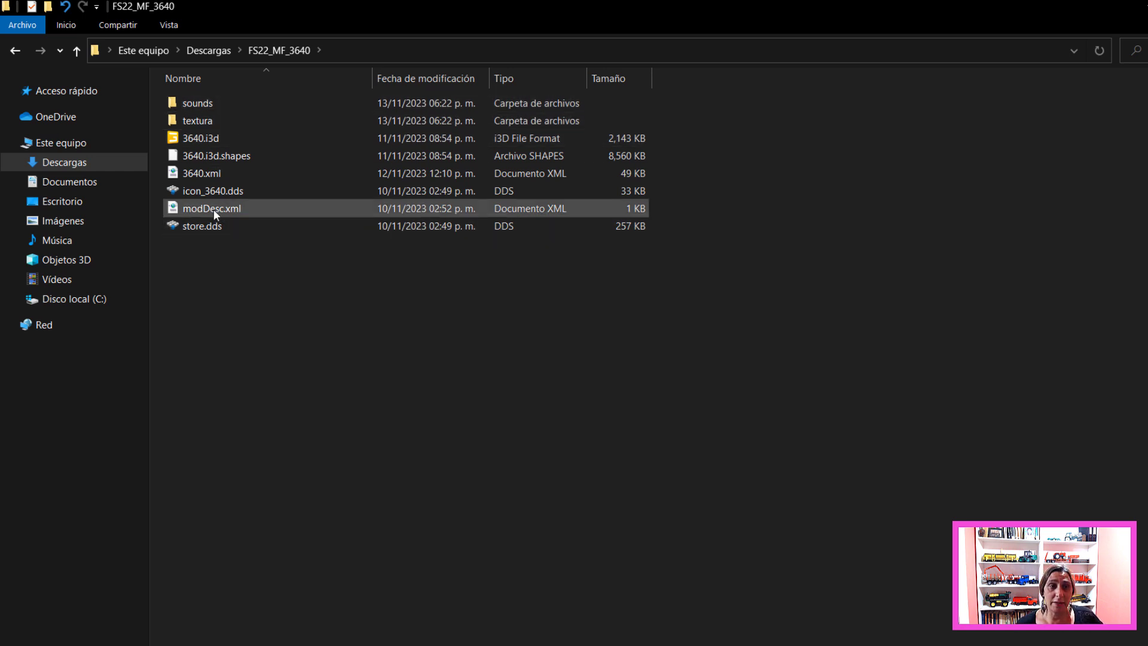
# - Open 3640.xml with Bloc de notas and maximize its window
pyautogui.moveTo(191, 175)
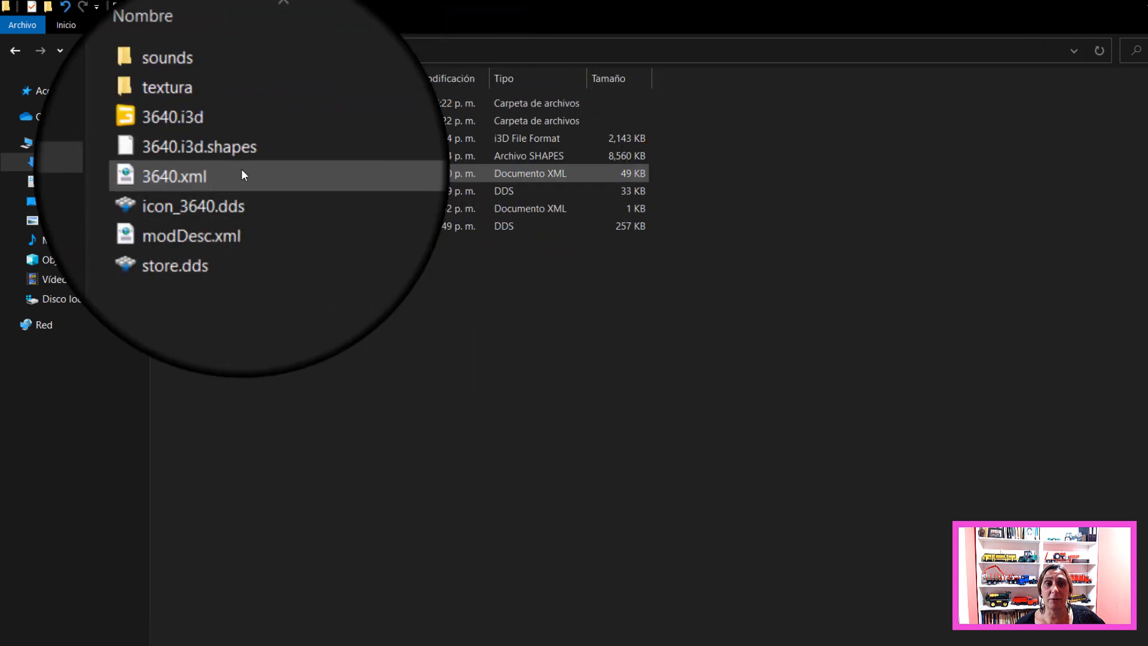
pyautogui.click(238, 173)
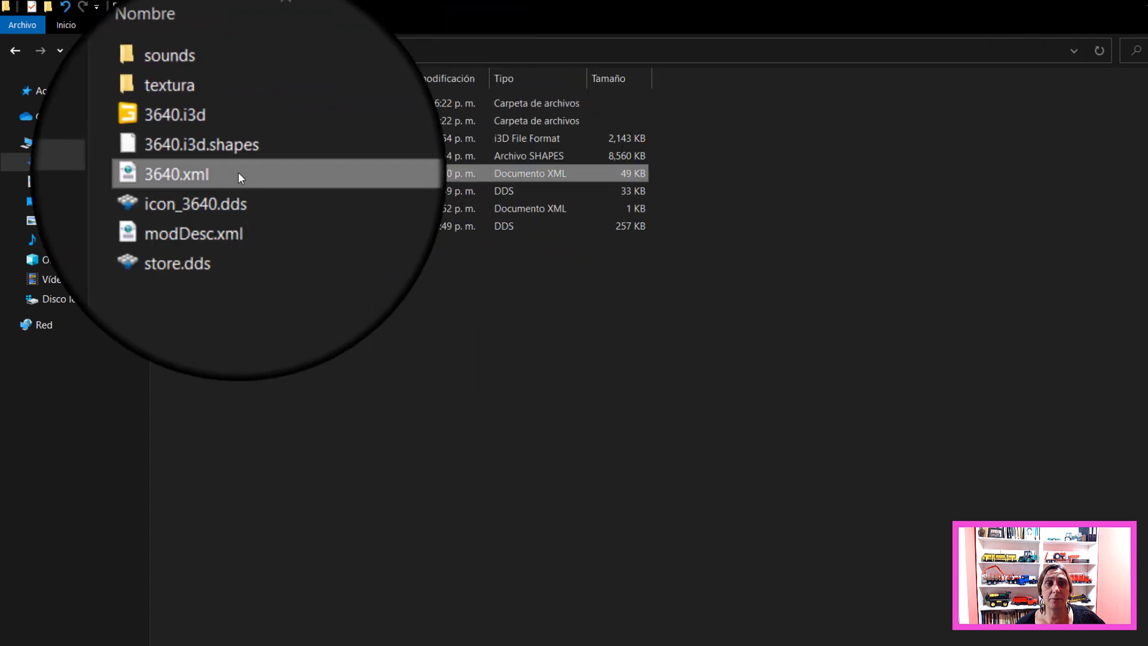
pyautogui.rightClick(238, 172)
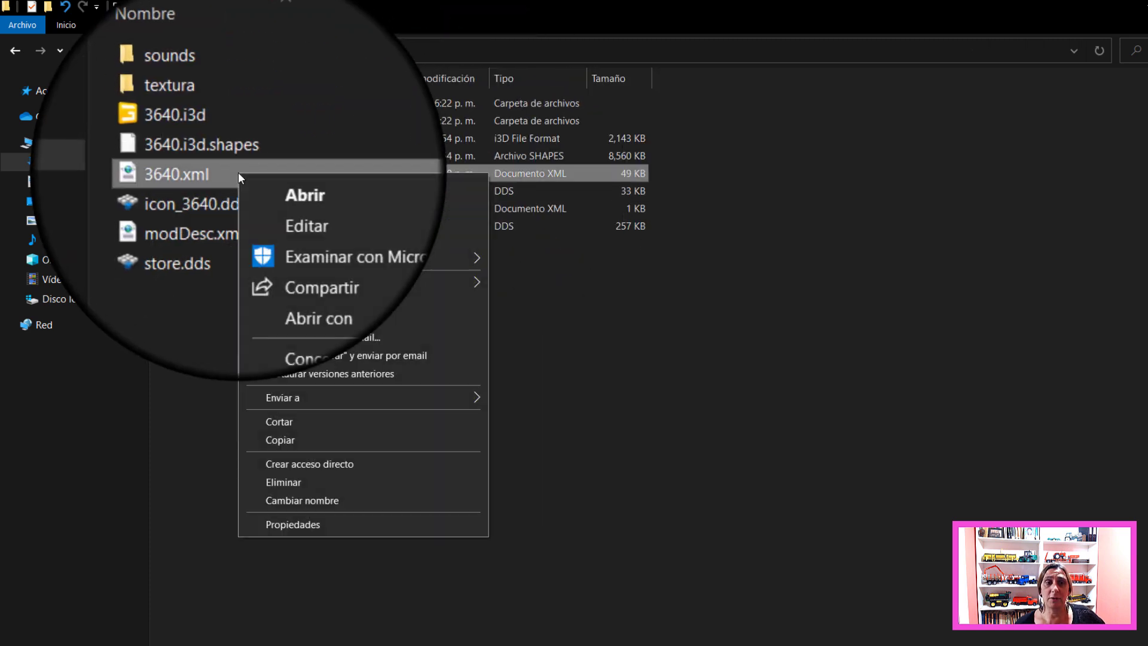
pyautogui.moveTo(302, 256)
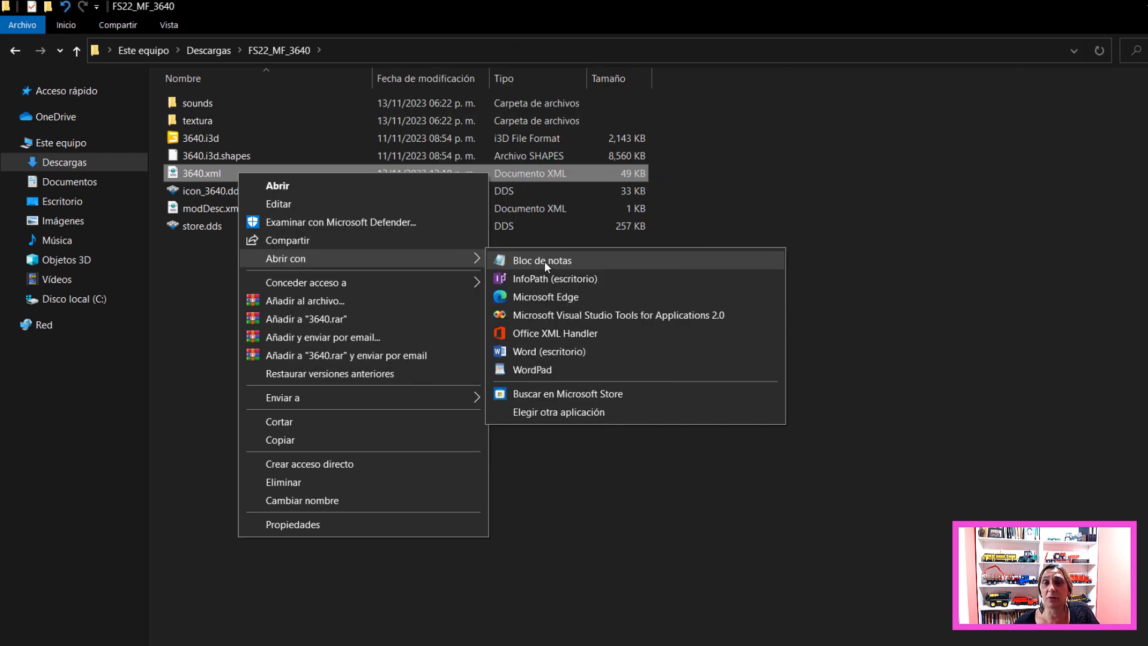
pyautogui.click(544, 261)
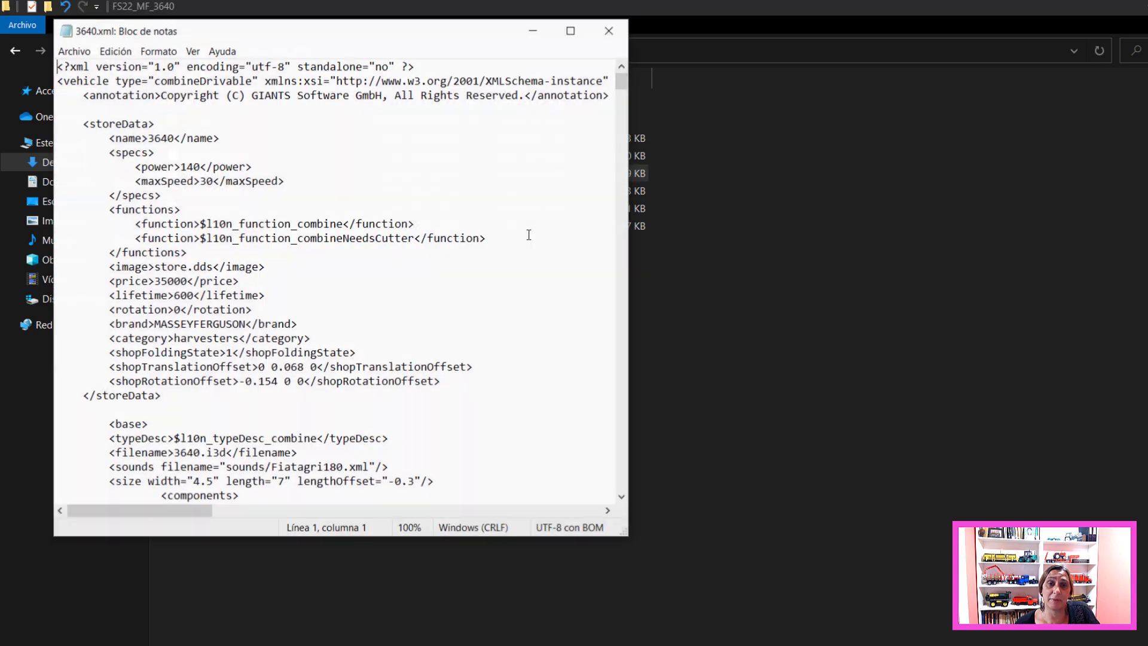
pyautogui.click(571, 30)
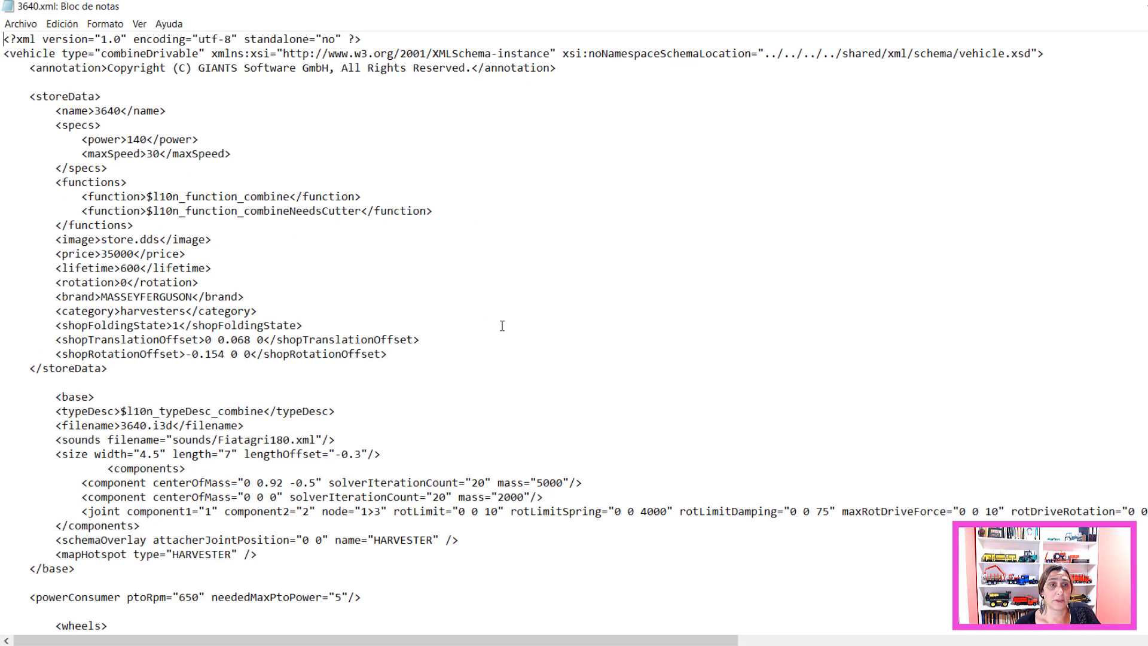
# - Look through the vehicle file's store data, base, wheel configuration, hub, rim color, attacher joint and moving part sections
pyautogui.scroll(-9, 740, 250)
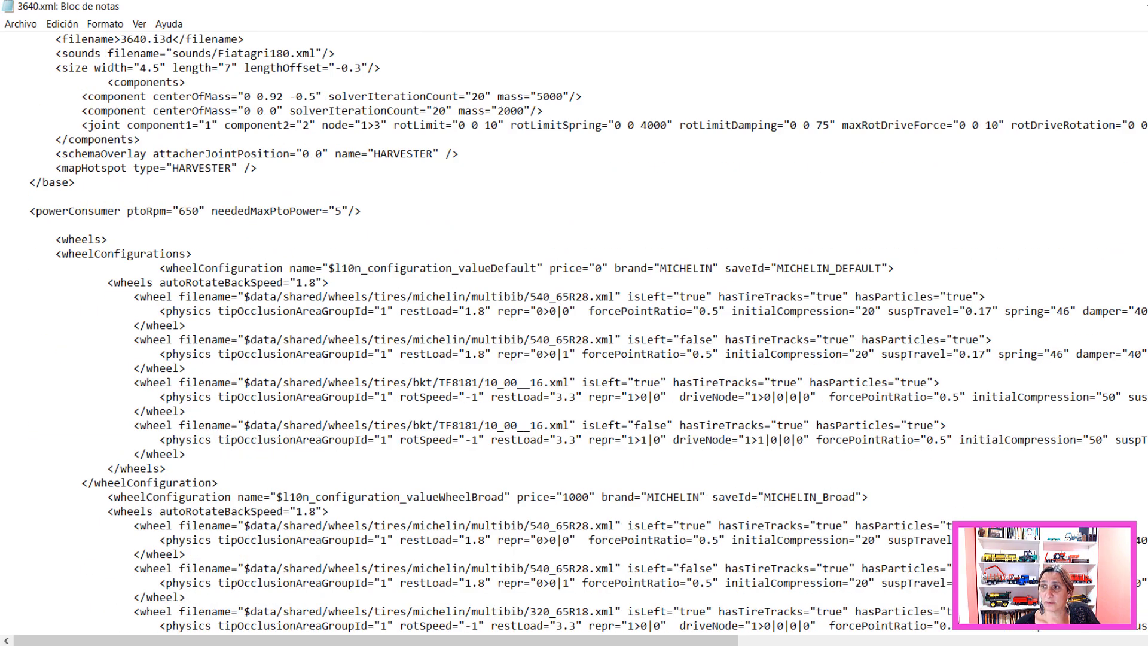
pyautogui.scroll(-20, 614, 341)
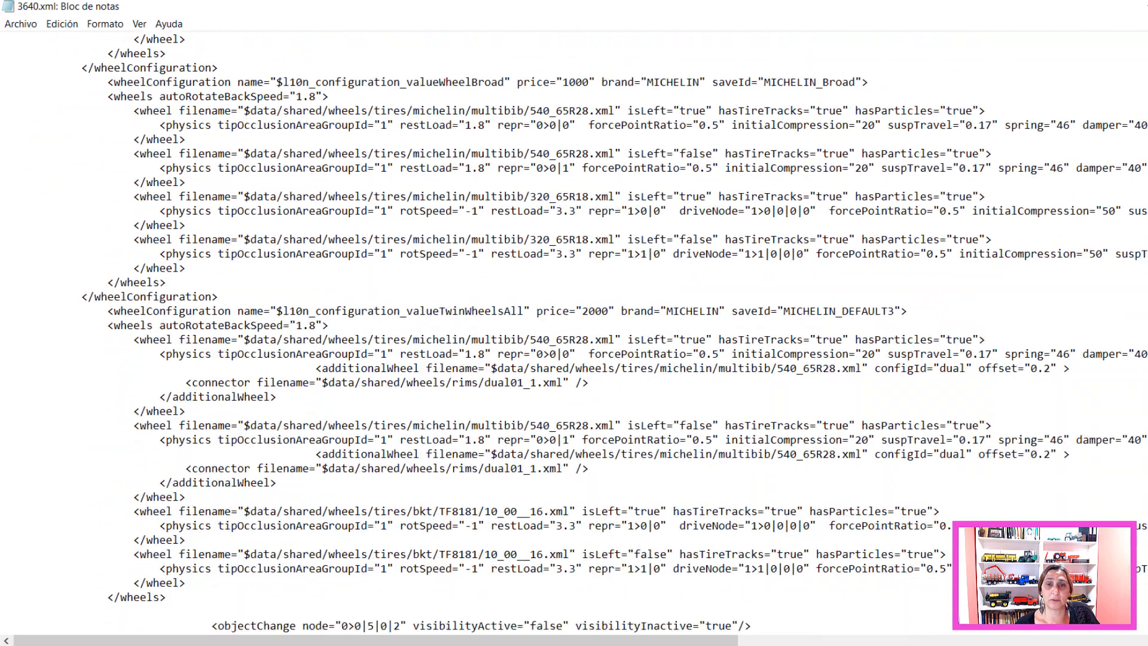
pyautogui.scroll(-18, 588, 334)
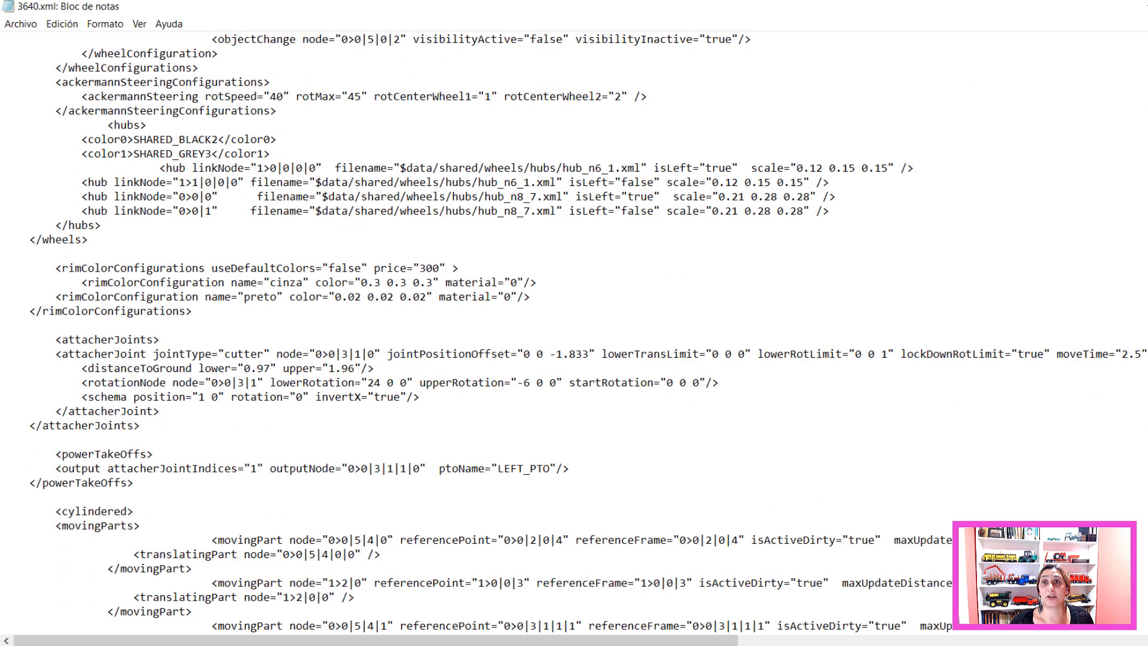
pyautogui.scroll(20, 120, 546)
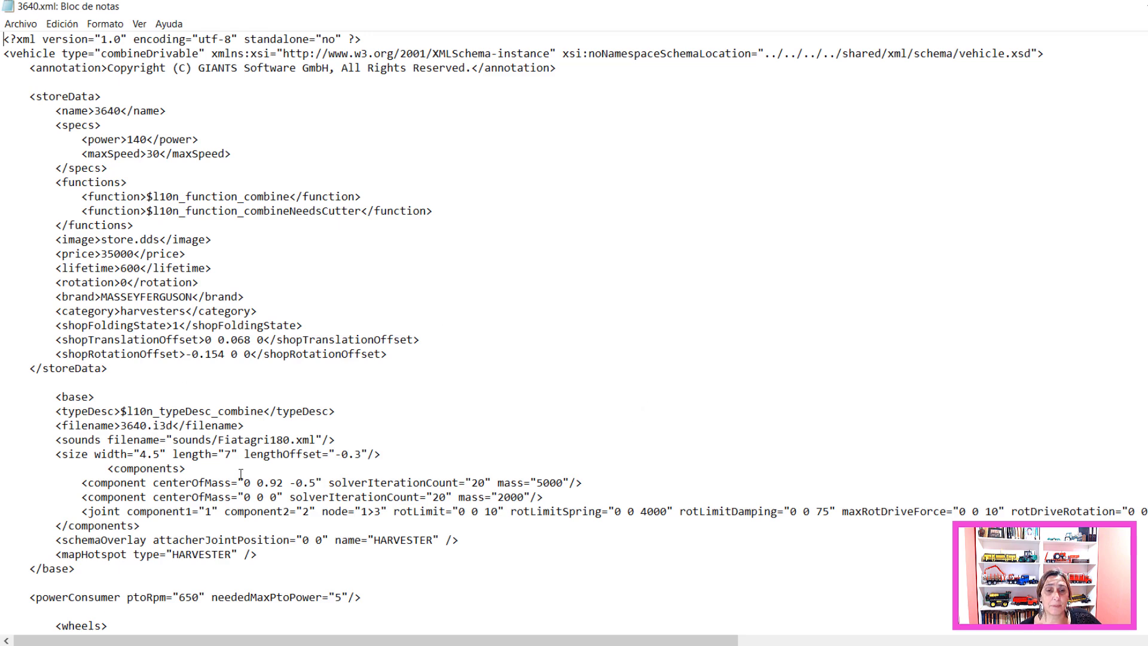
pyautogui.scroll(-1, 214, 523)
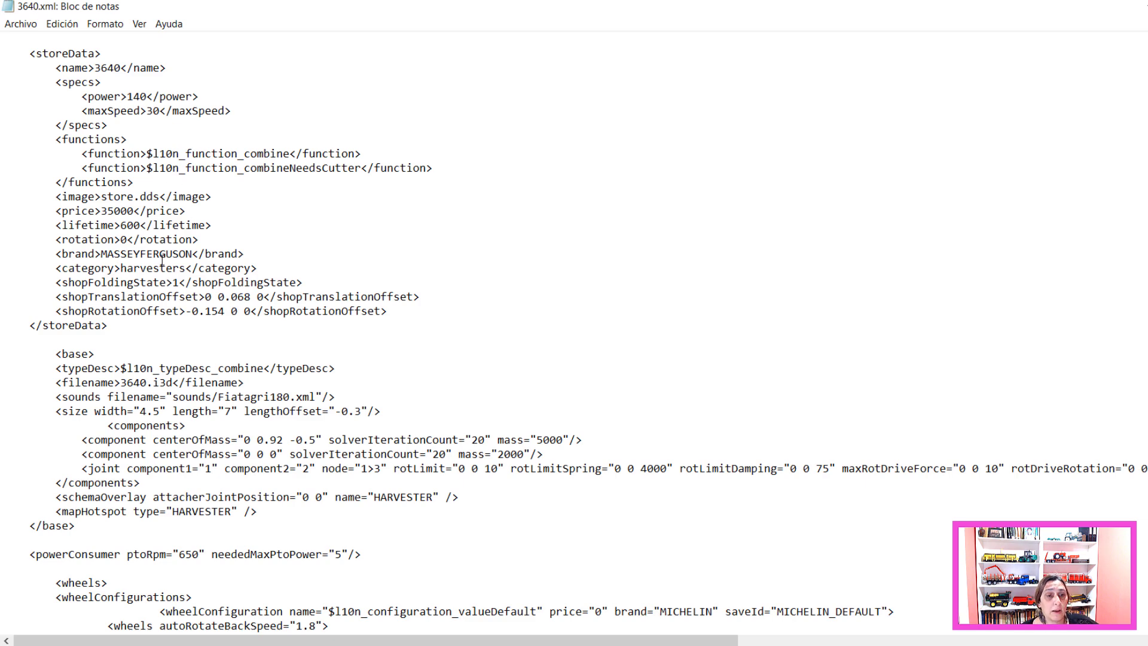
pyautogui.scroll(-1, 156, 242)
pyautogui.scroll(-1, 194, 435)
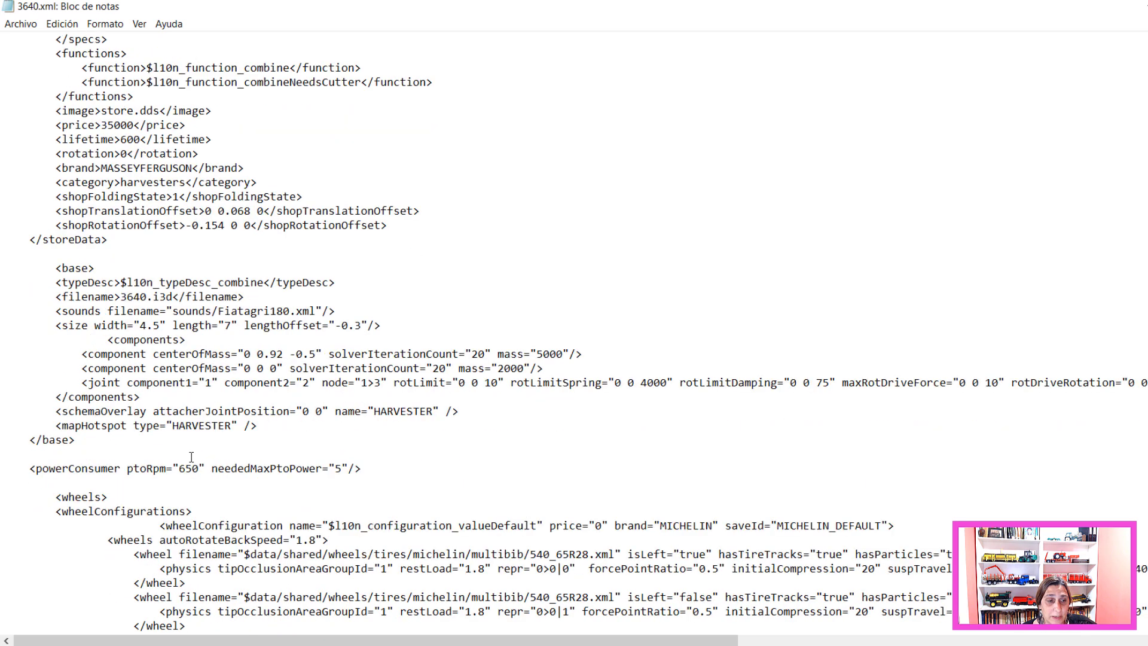
pyautogui.scroll(-1, 190, 453)
pyautogui.scroll(-1, 86, 467)
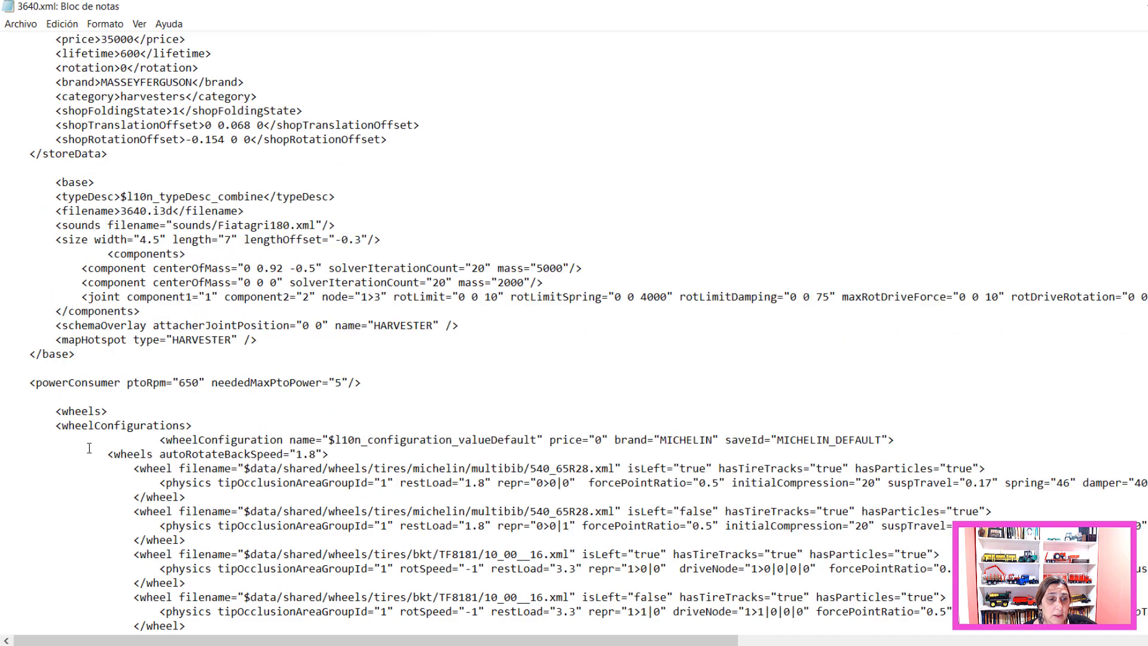
pyautogui.scroll(-3, 155, 433)
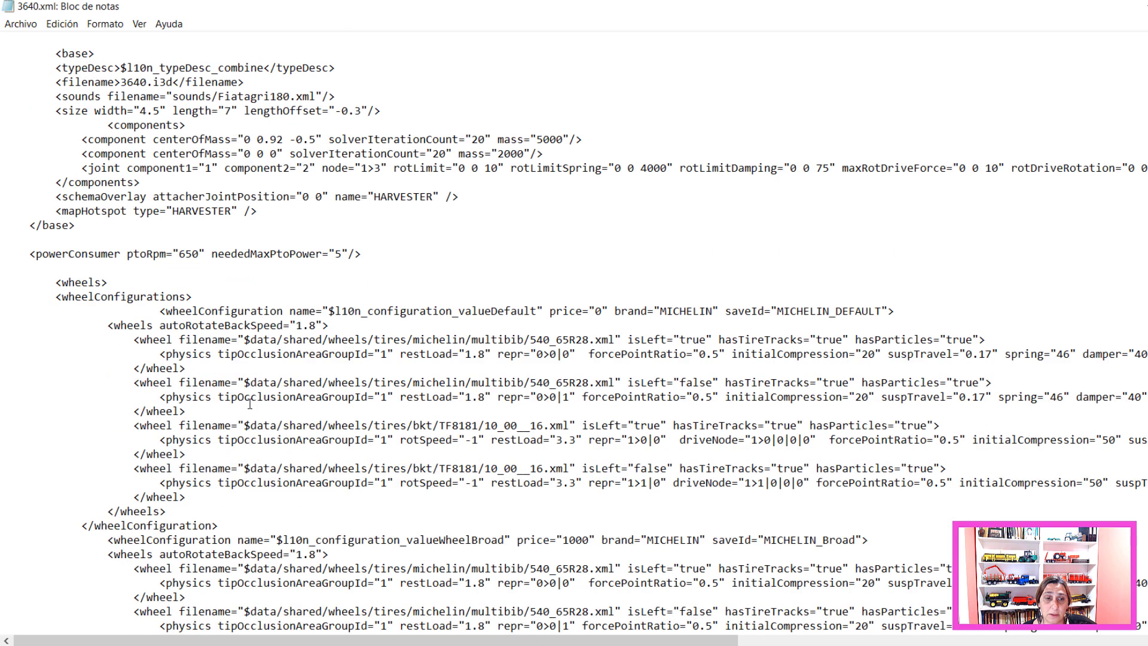
pyautogui.scroll(-2, 306, 431)
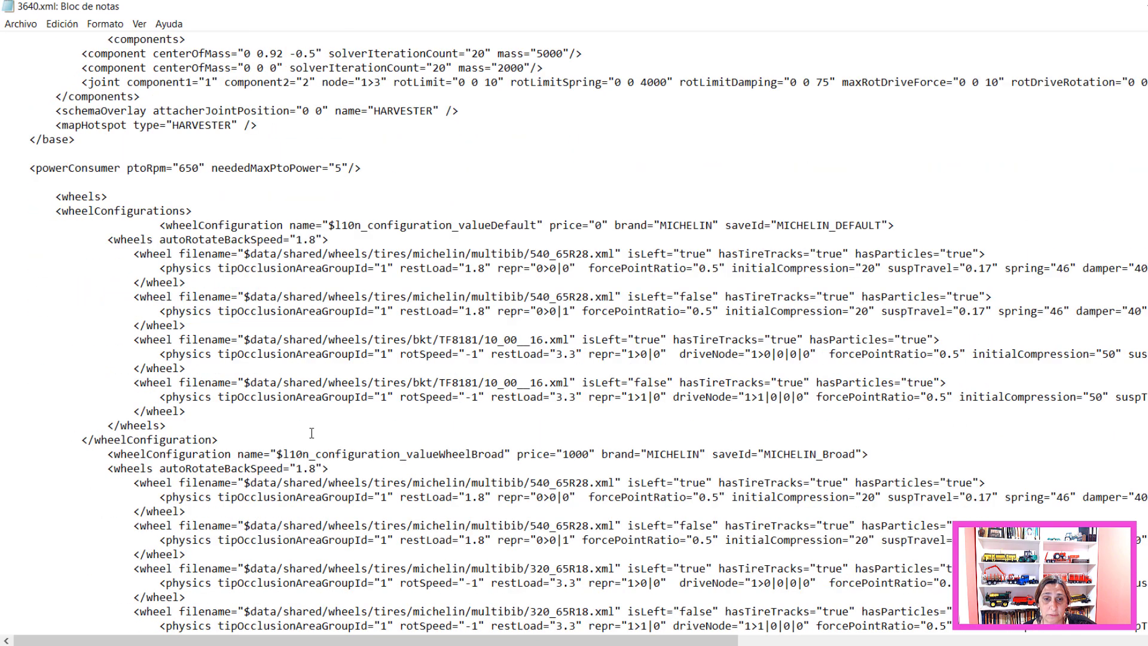
pyautogui.scroll(-2, 311, 433)
pyautogui.scroll(-3, 305, 349)
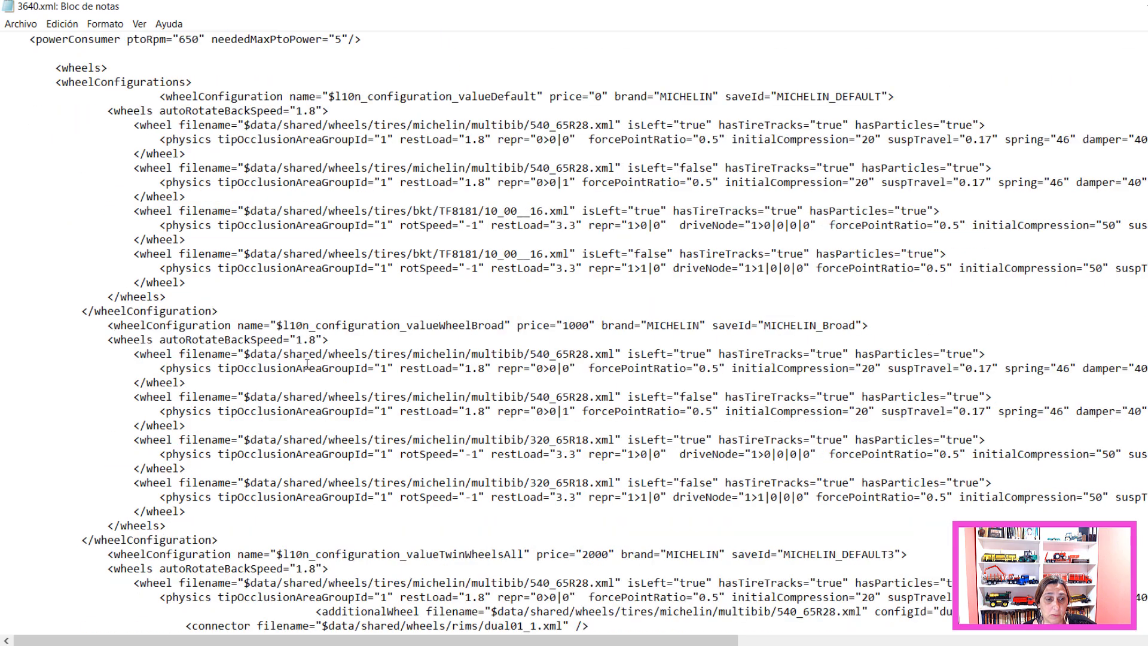
pyautogui.scroll(-2, 399, 429)
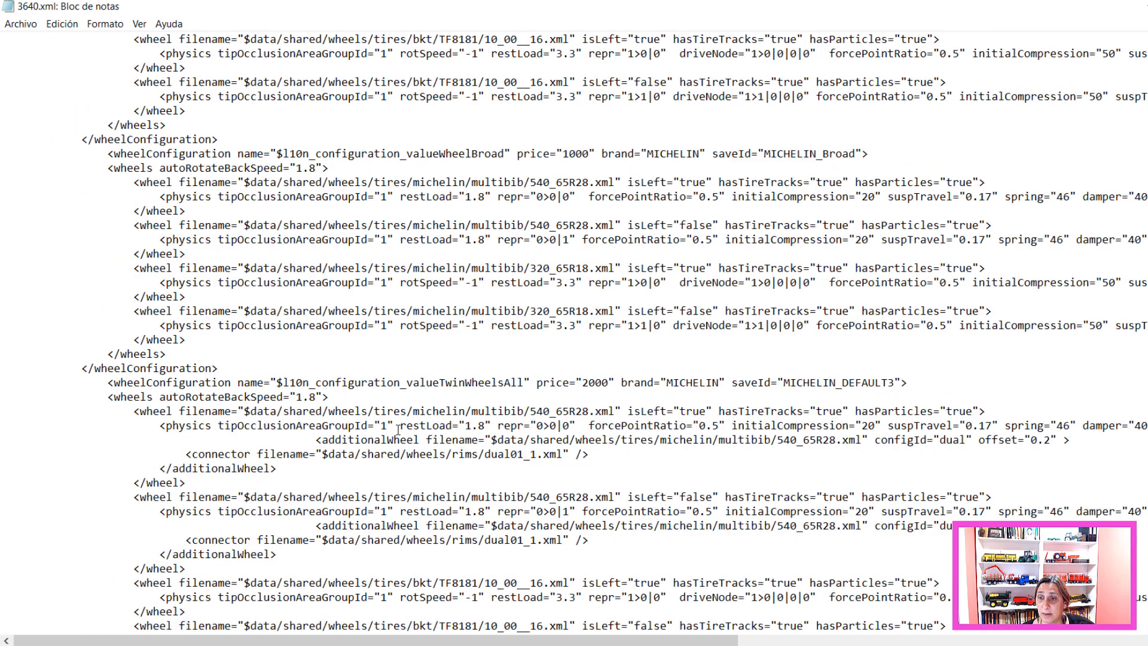
pyautogui.scroll(-3, 399, 429)
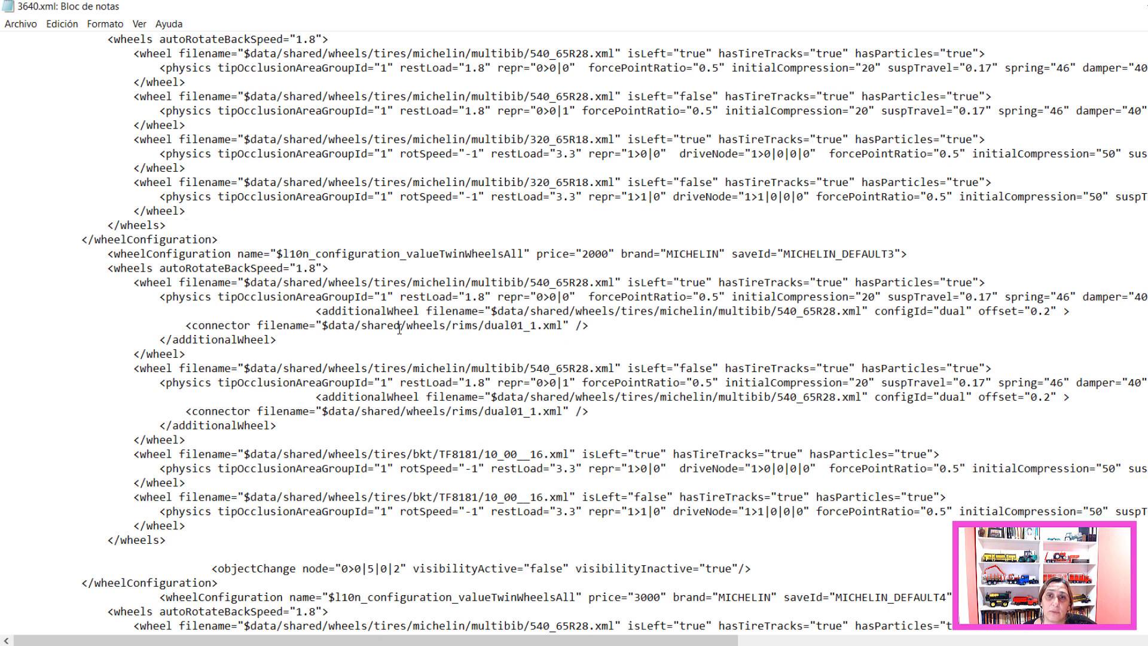
pyautogui.scroll(-4, 407, 317)
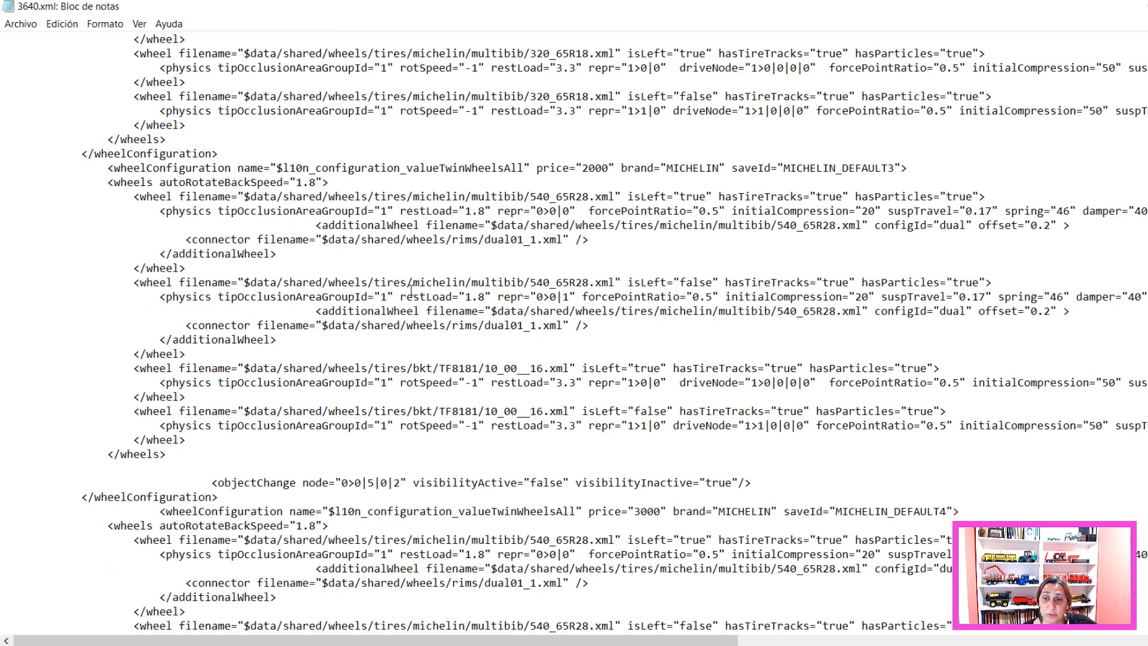
pyautogui.scroll(-6, 416, 309)
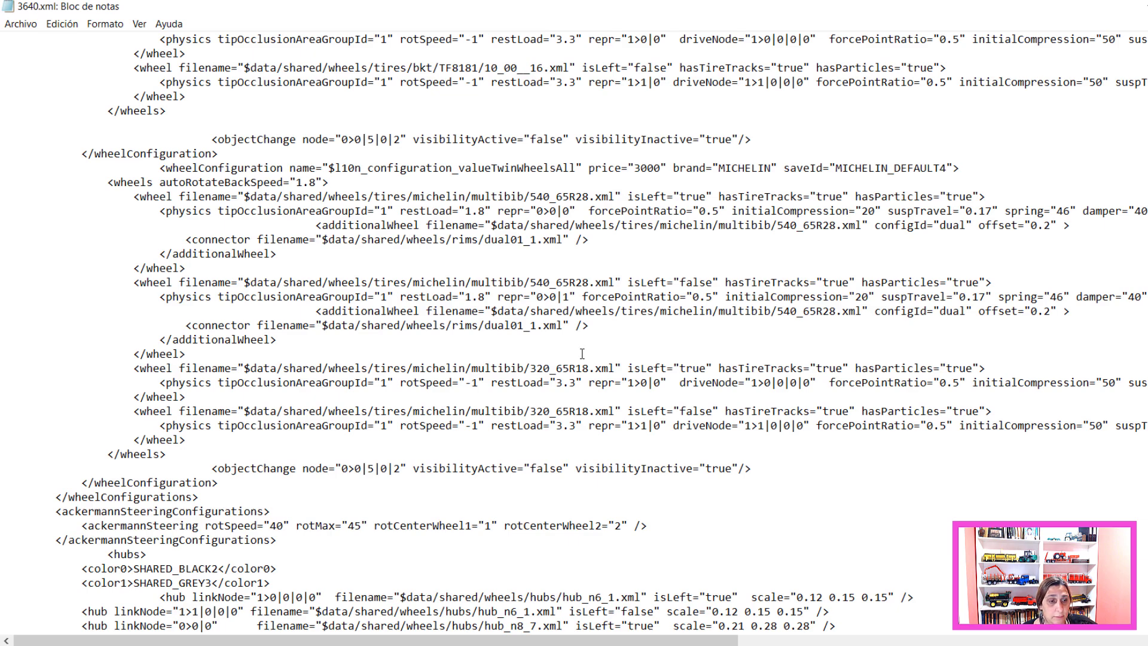
pyautogui.scroll(-2, 582, 353)
pyautogui.scroll(-4, 582, 354)
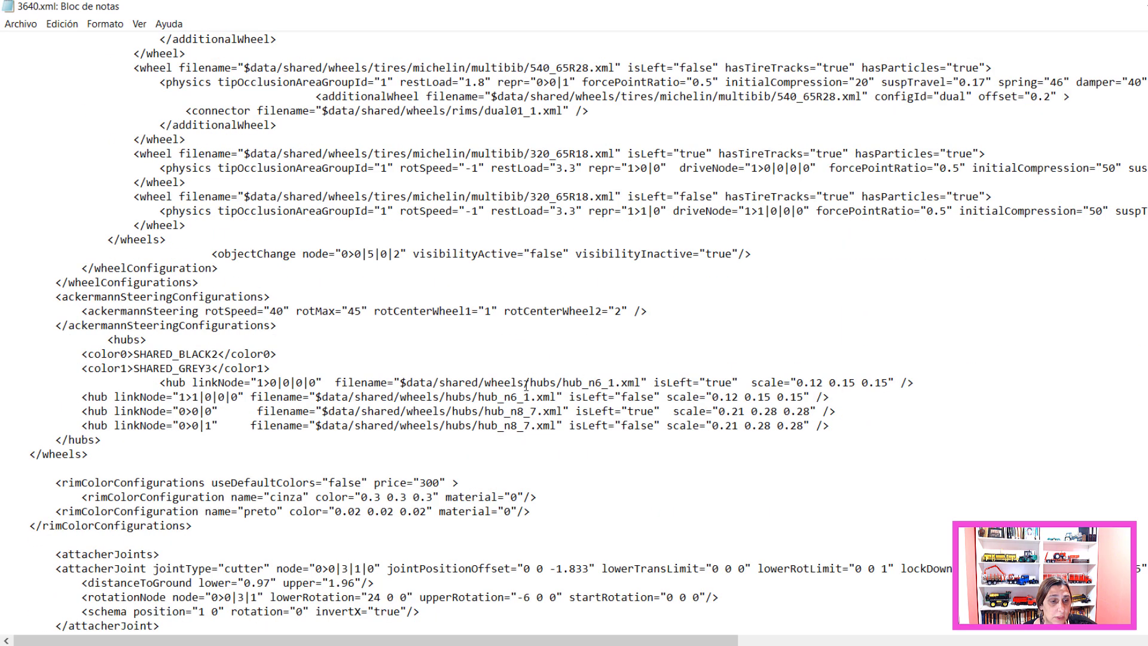
pyautogui.scroll(-2, 438, 356)
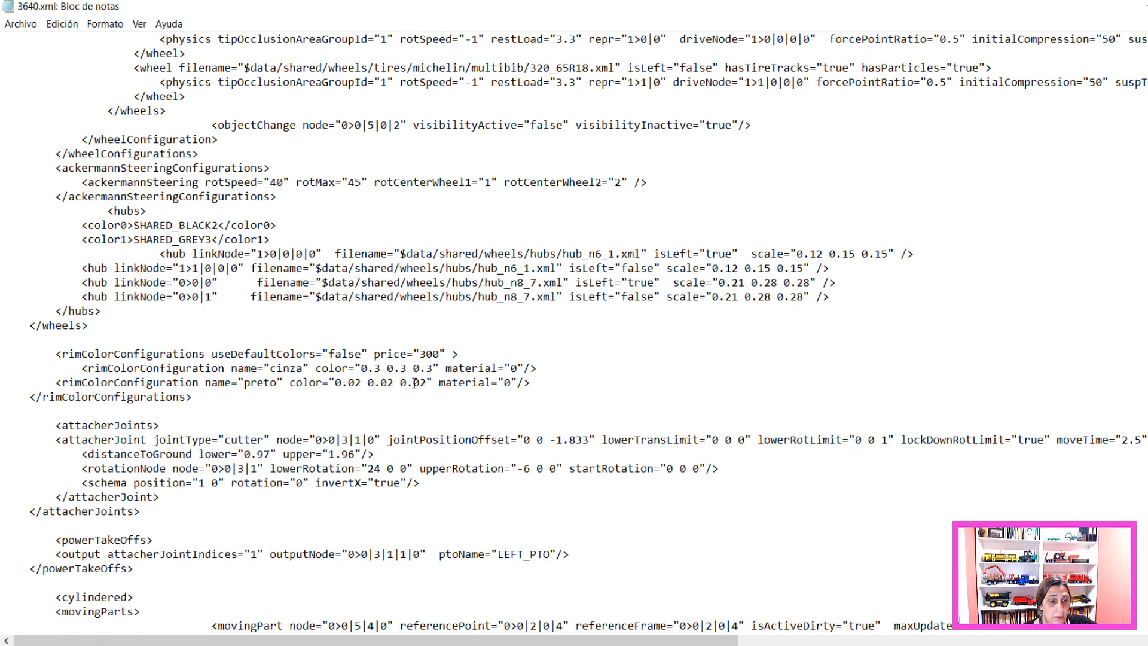
pyautogui.scroll(-6, 419, 385)
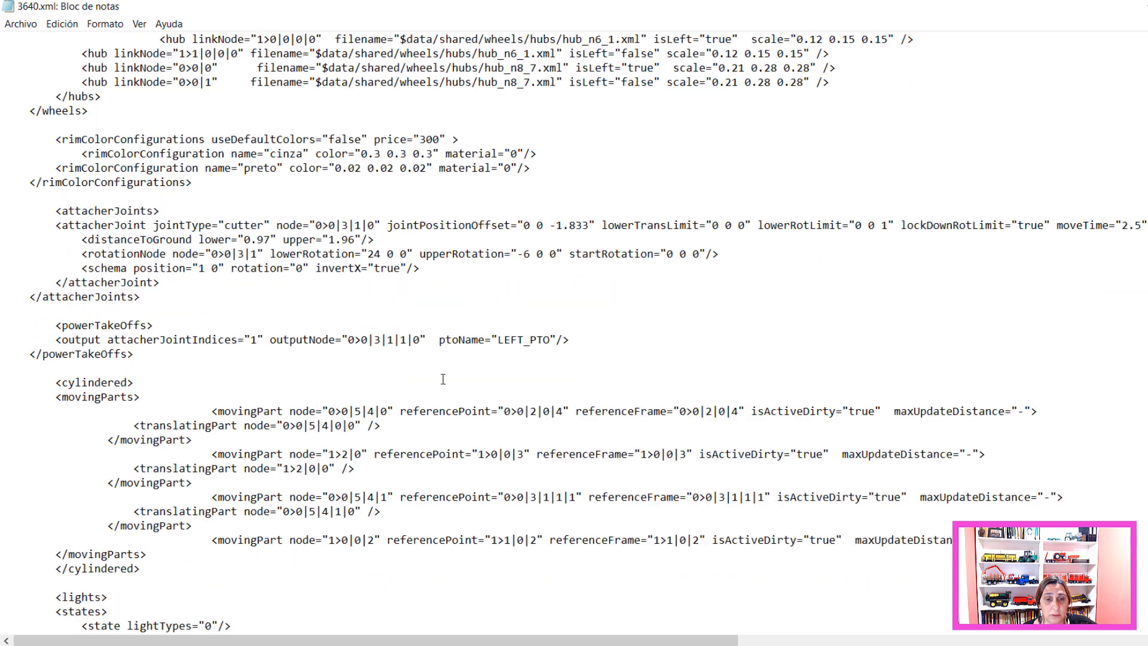
pyautogui.scroll(-6, 444, 380)
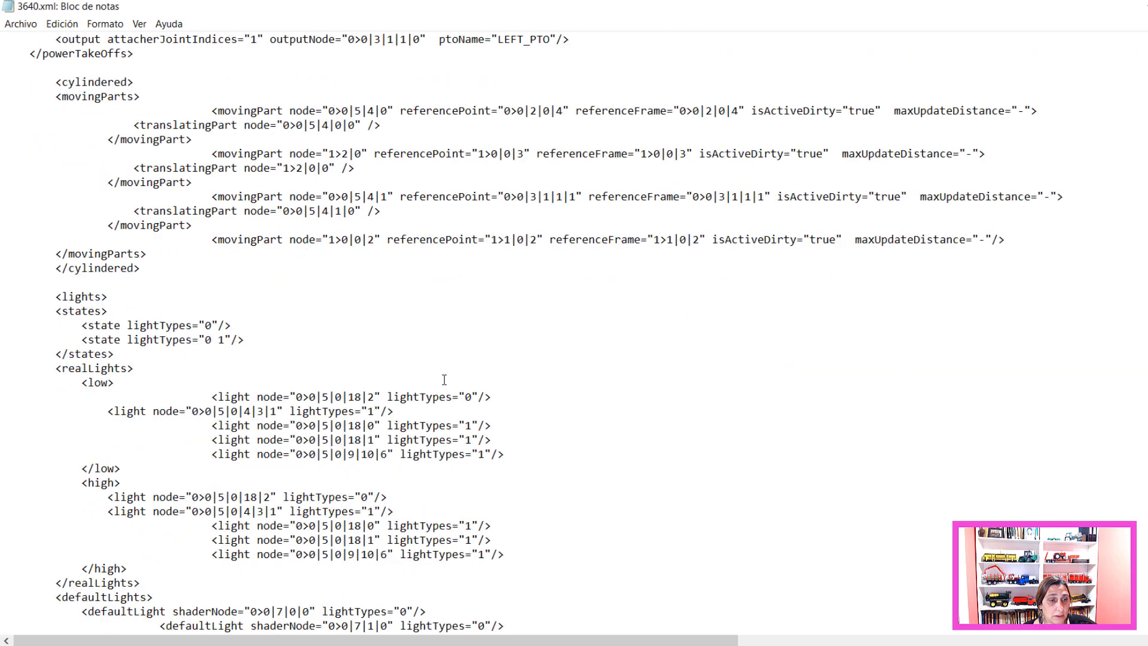
# - Set hp to 1000 in the Massey Ferguson 3640 motorConfiguration entry of the motorized section
pyautogui.scroll(-15, 445, 380)
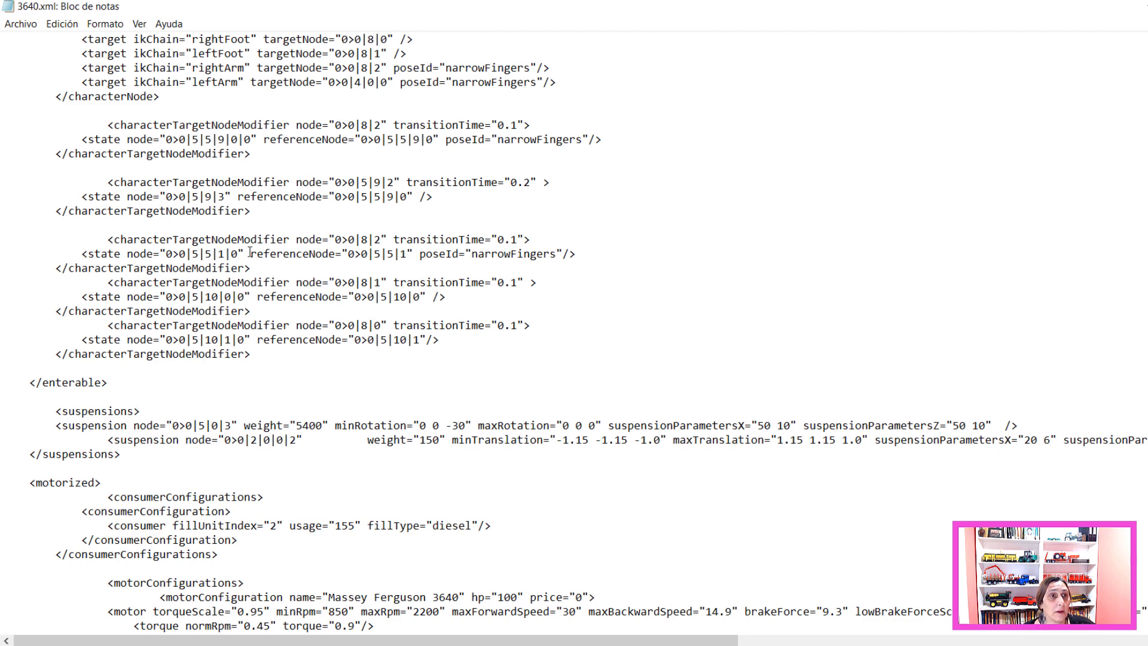
pyautogui.scroll(-3, 239, 323)
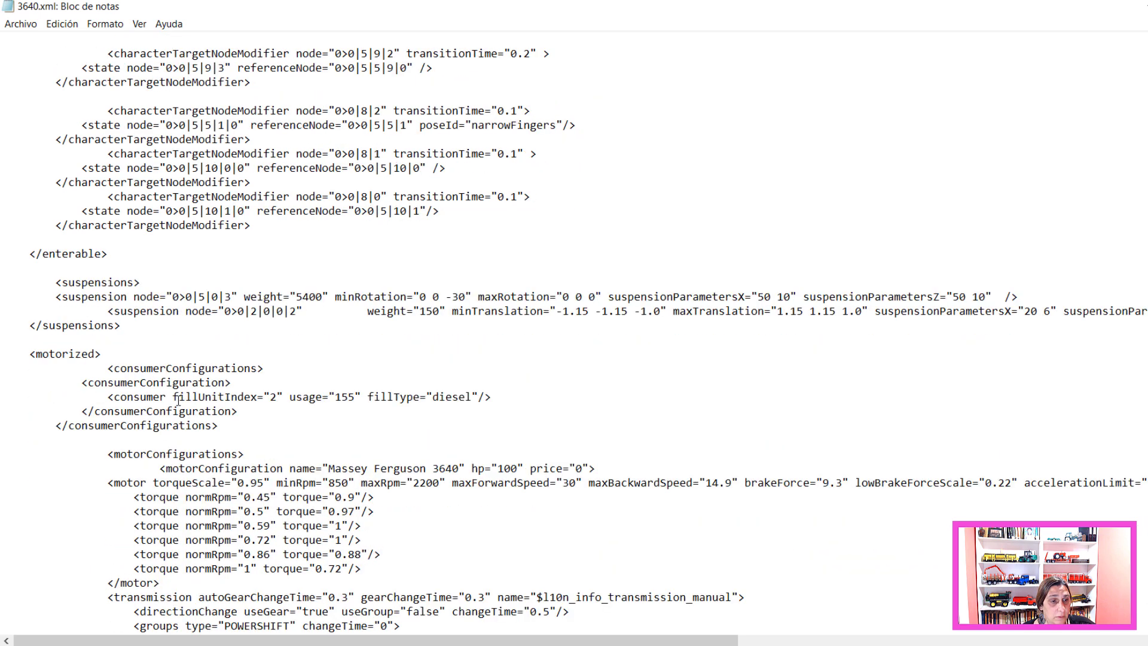
pyautogui.scroll(-2, 190, 392)
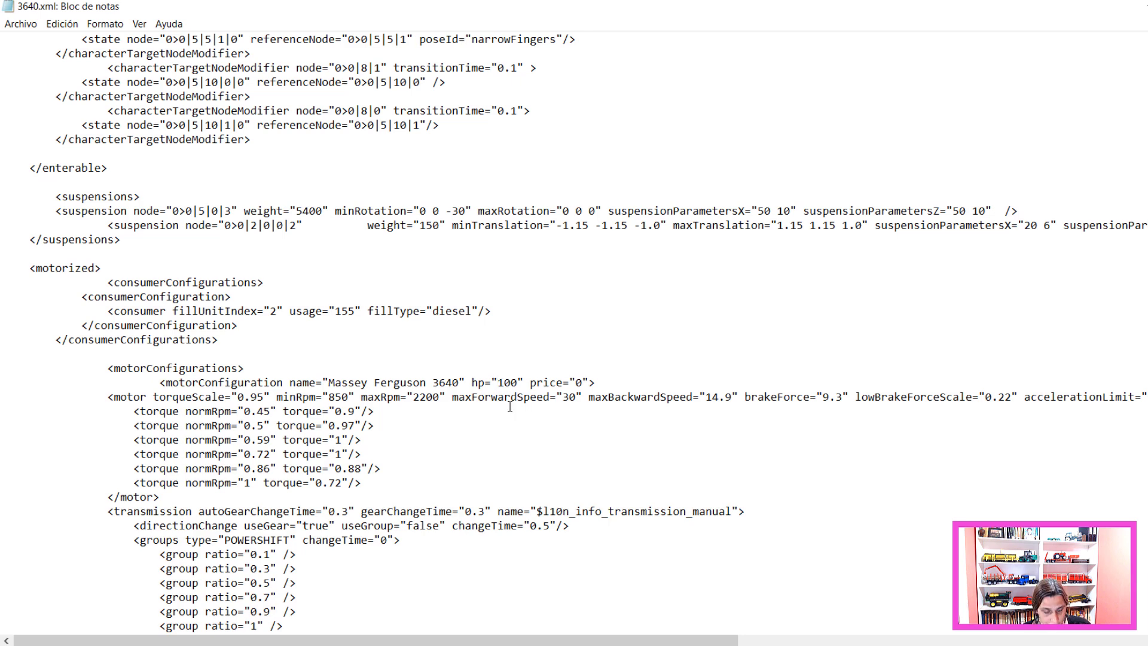
pyautogui.click(513, 386)
pyautogui.write('0')
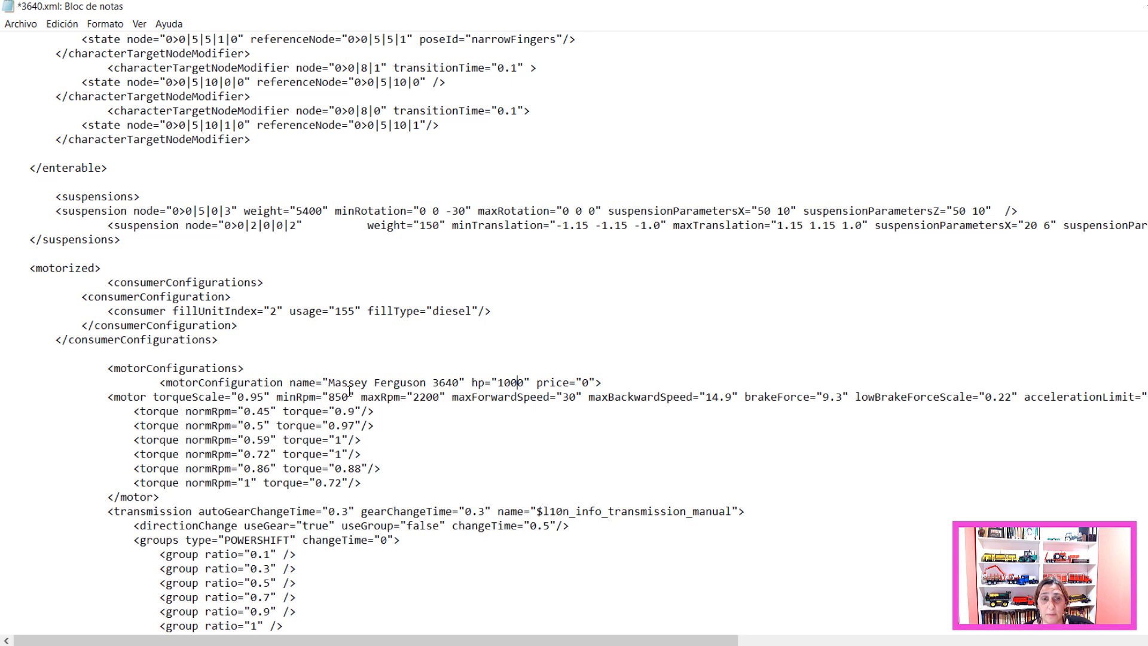
# - Set the motor's minRpm to 1850 and its maxRpm to 5200
pyautogui.click(331, 396)
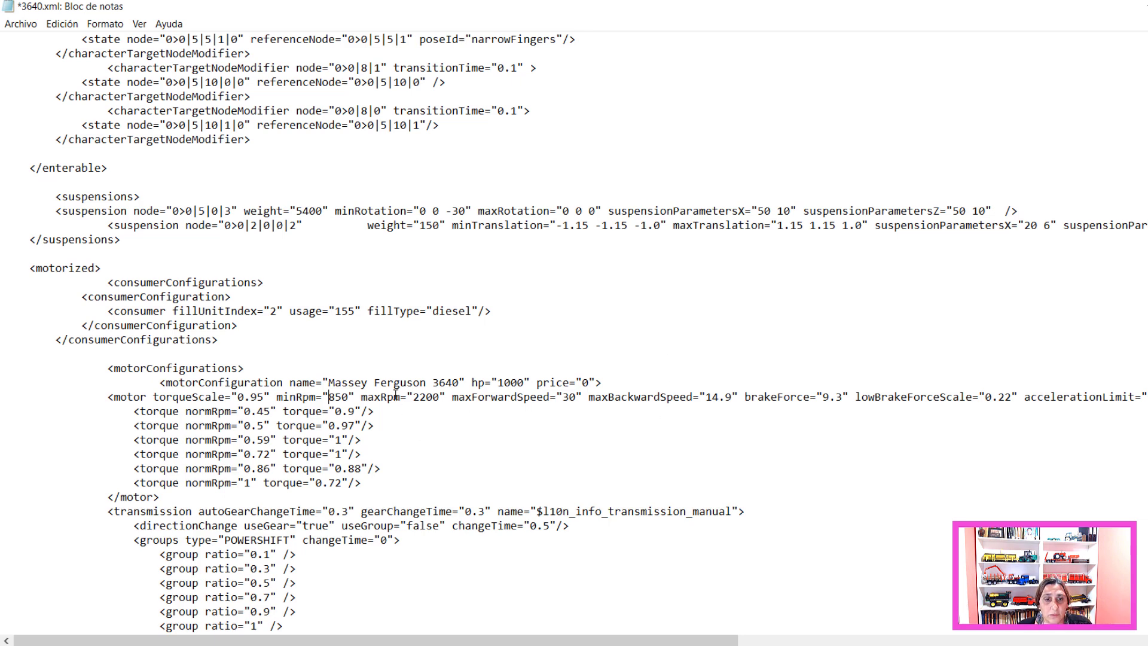
pyautogui.write('1')
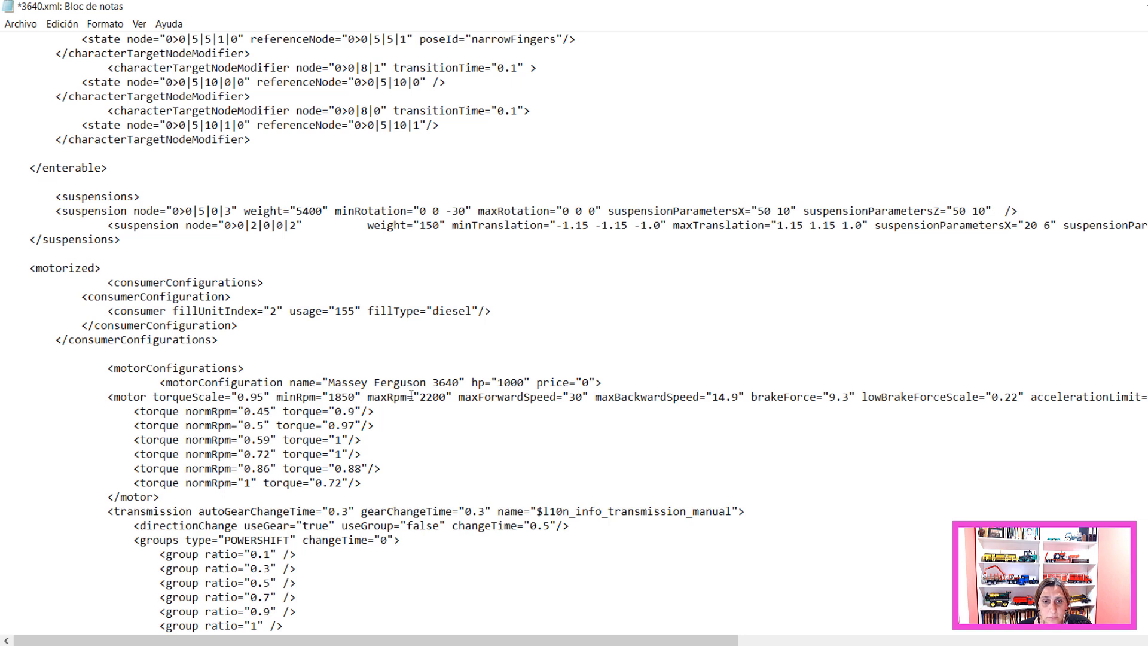
pyautogui.moveTo(419, 397); pyautogui.dragTo(426, 397)
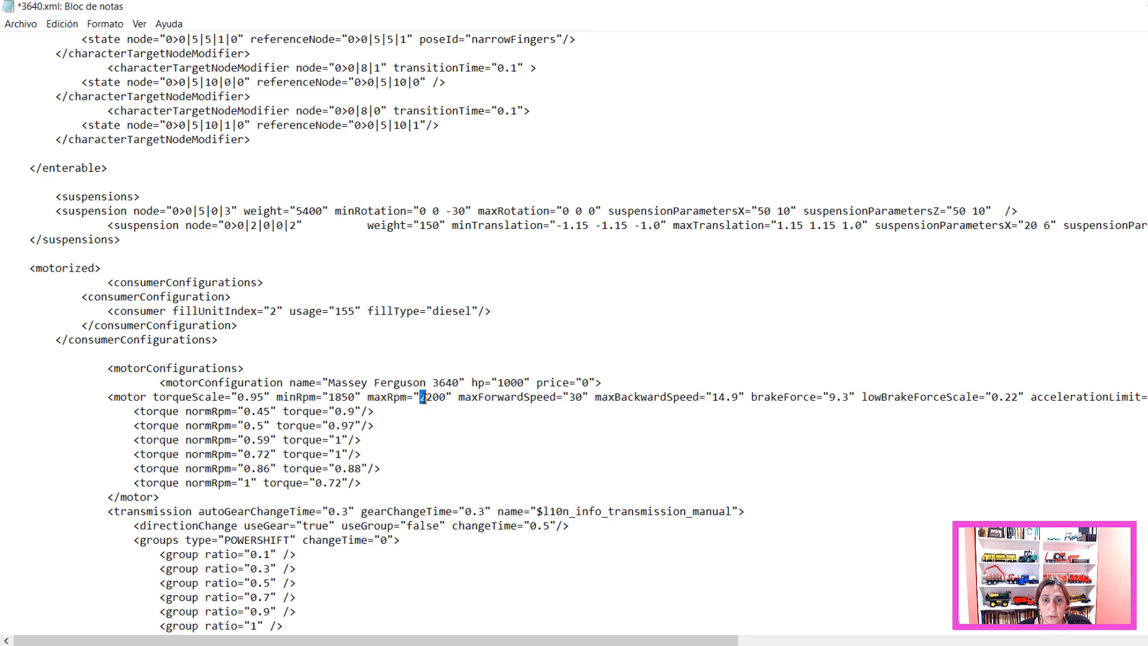
pyautogui.write('5')
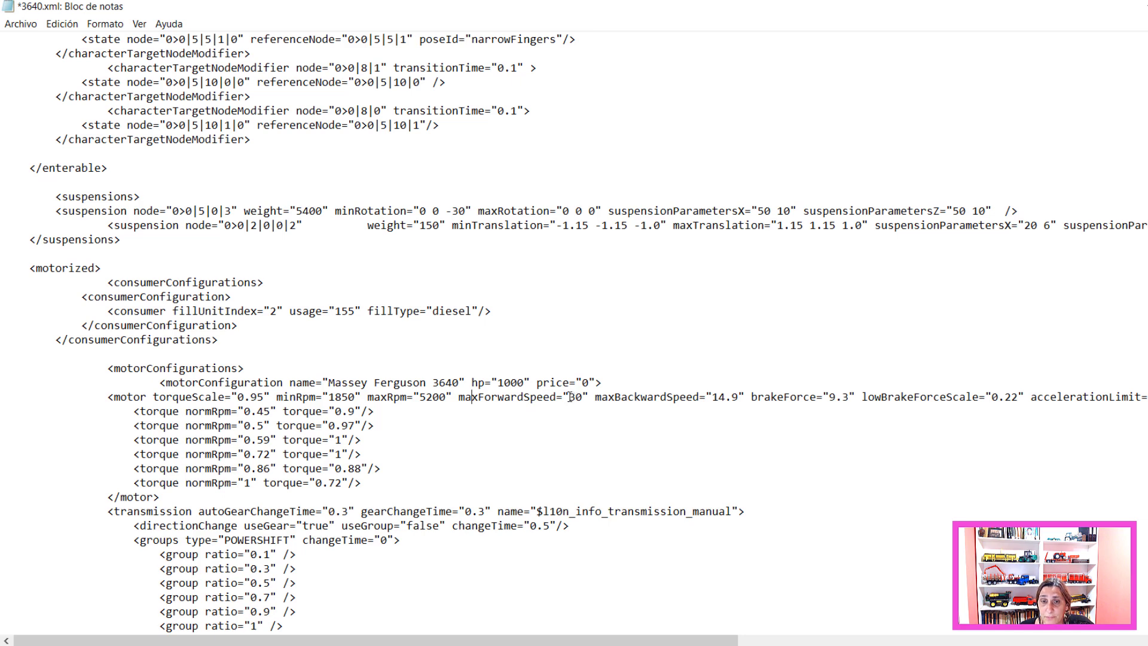
# - Set the motor's maxForwardSpeed to 90 and its maxBackwardSpeed to 30.9
pyautogui.moveTo(569, 396); pyautogui.dragTo(576, 397)
pyautogui.write('9')
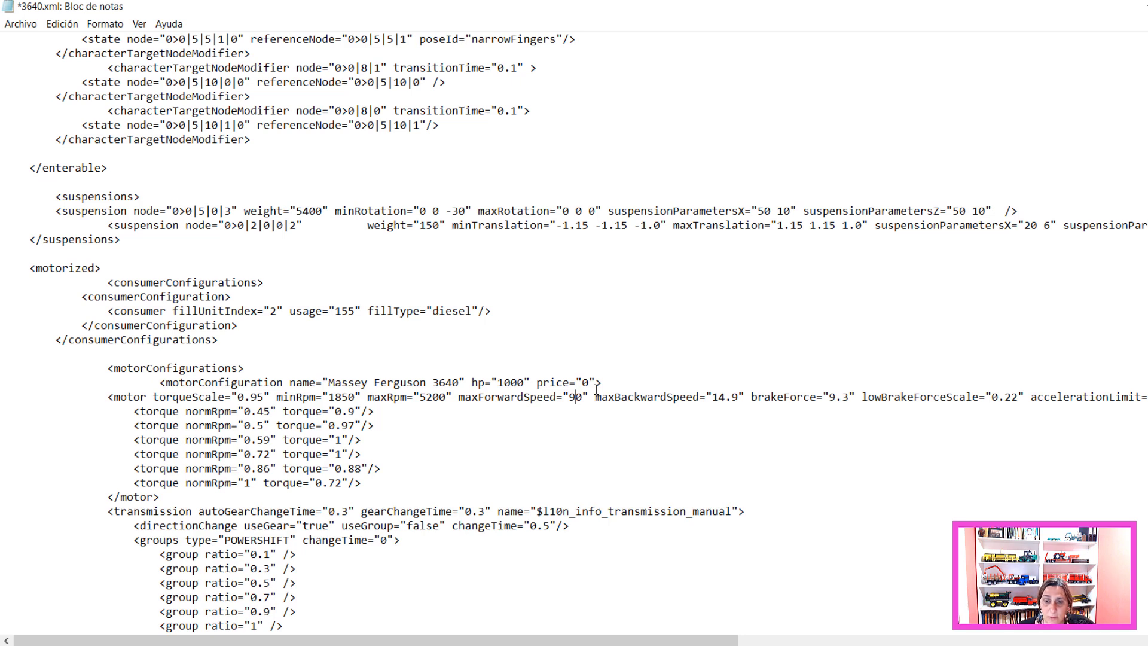
pyautogui.moveTo(532, 639); pyautogui.dragTo(575, 639)
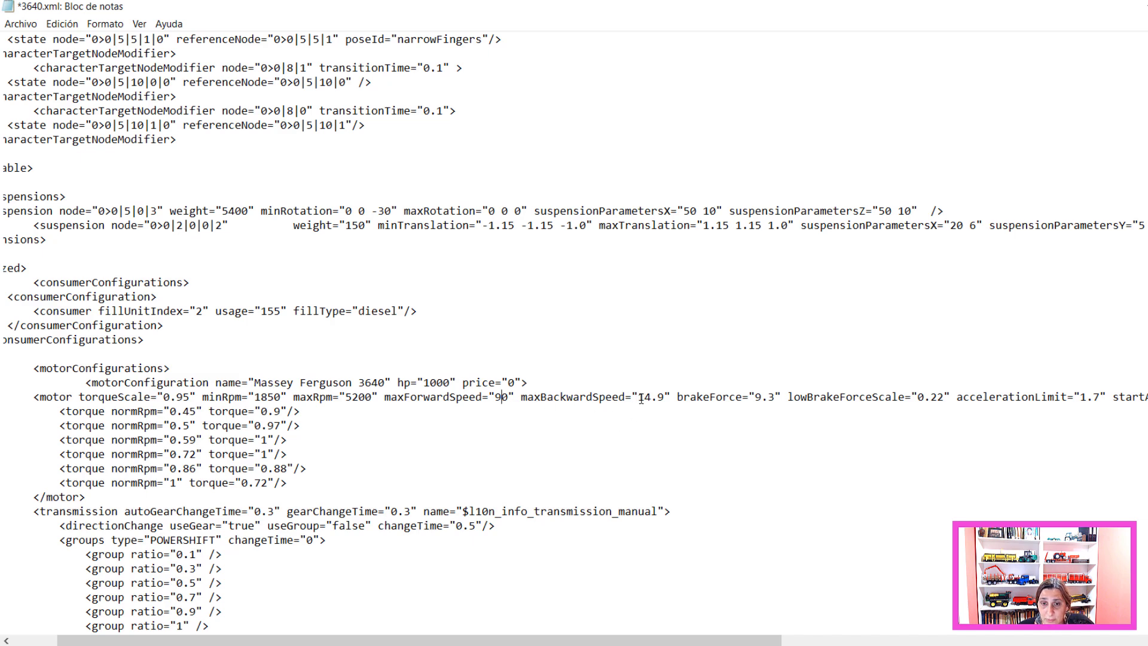
pyautogui.moveTo(638, 398); pyautogui.dragTo(652, 398)
pyautogui.write('3')
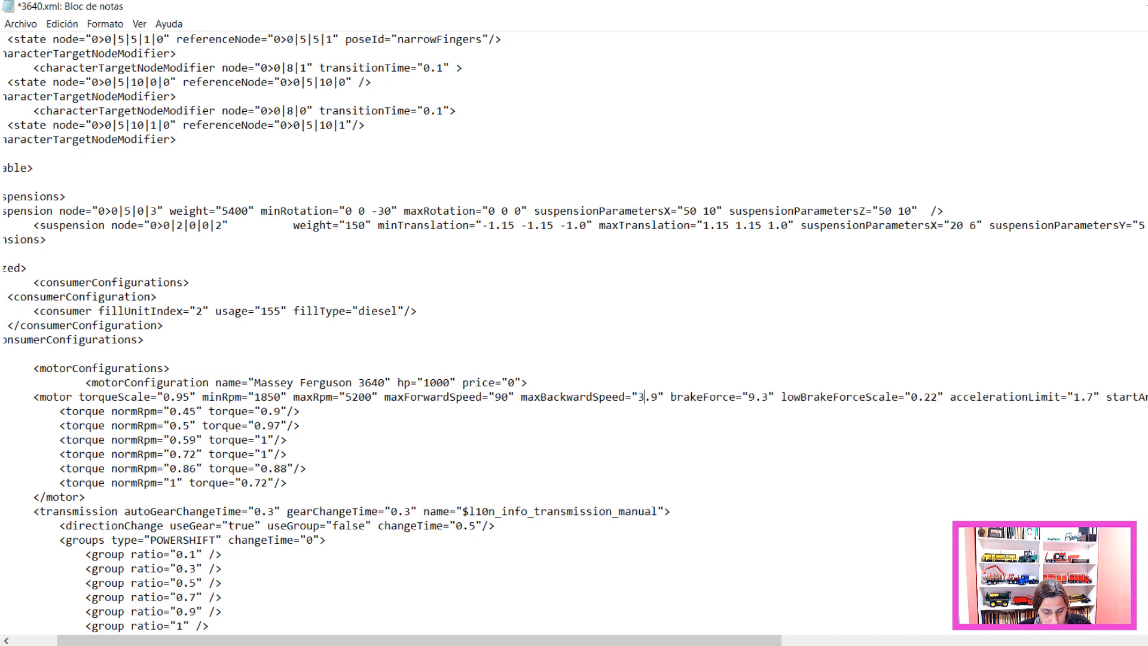
pyautogui.write('0')
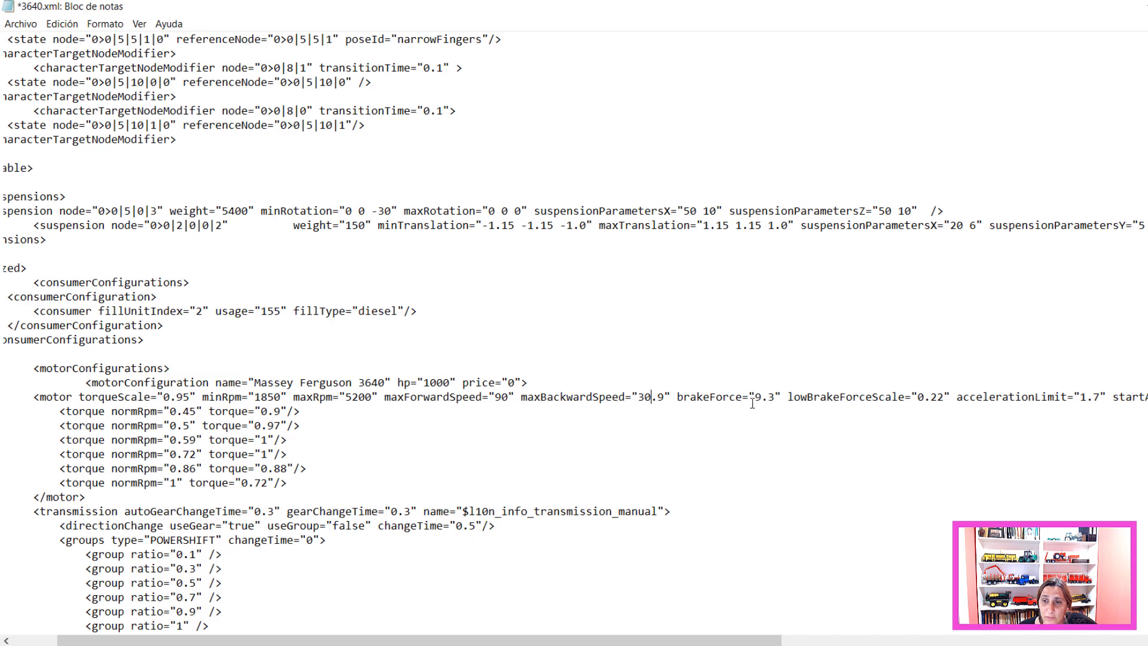
# - Set the motor's brakeForce to 19.3 and its lowBrakeForceScale to 0.42
pyautogui.click(757, 397)
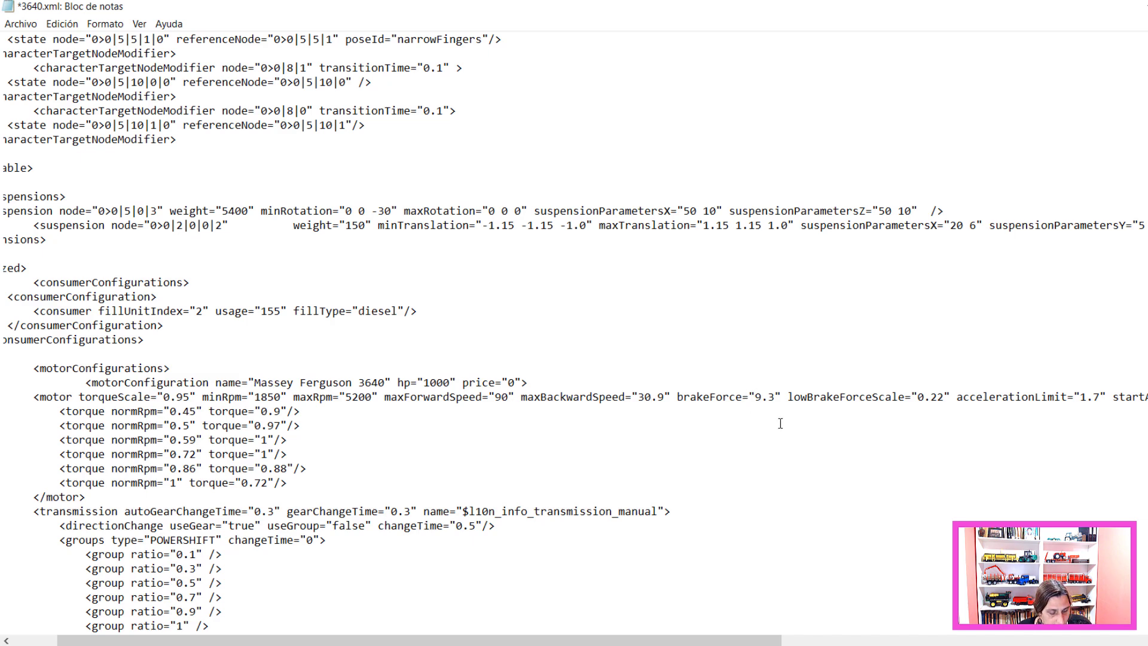
pyautogui.write('1')
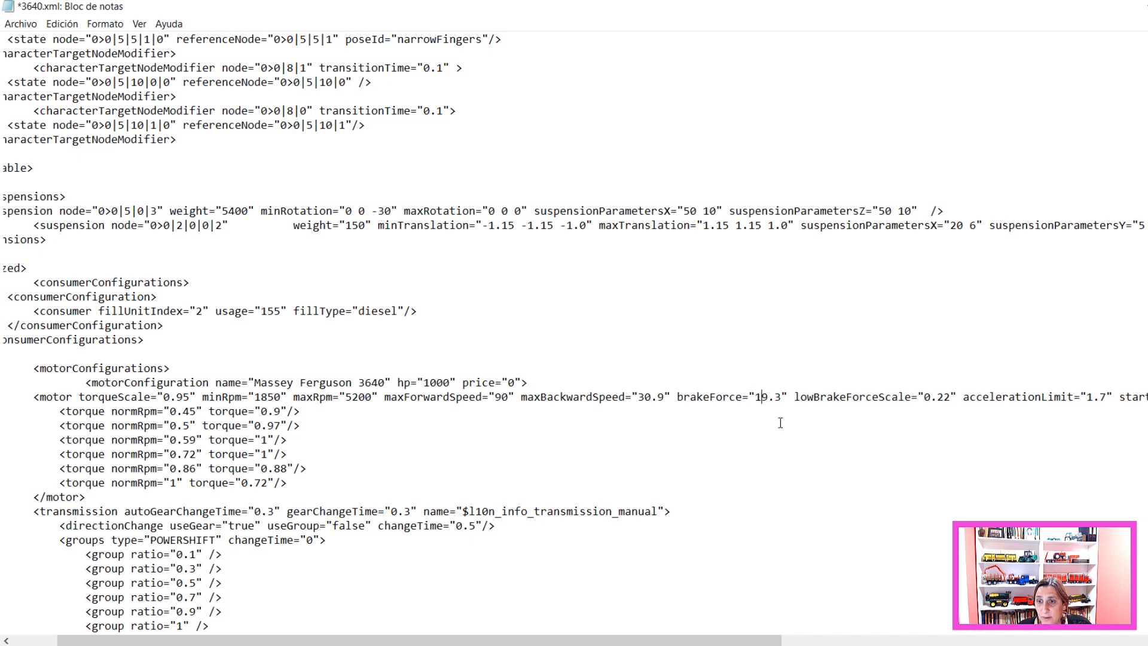
pyautogui.moveTo(746, 640)
pyautogui.mouseDown()
pyautogui.moveTo(851, 641)
pyautogui.moveTo(758, 641)
pyautogui.mouseUp()
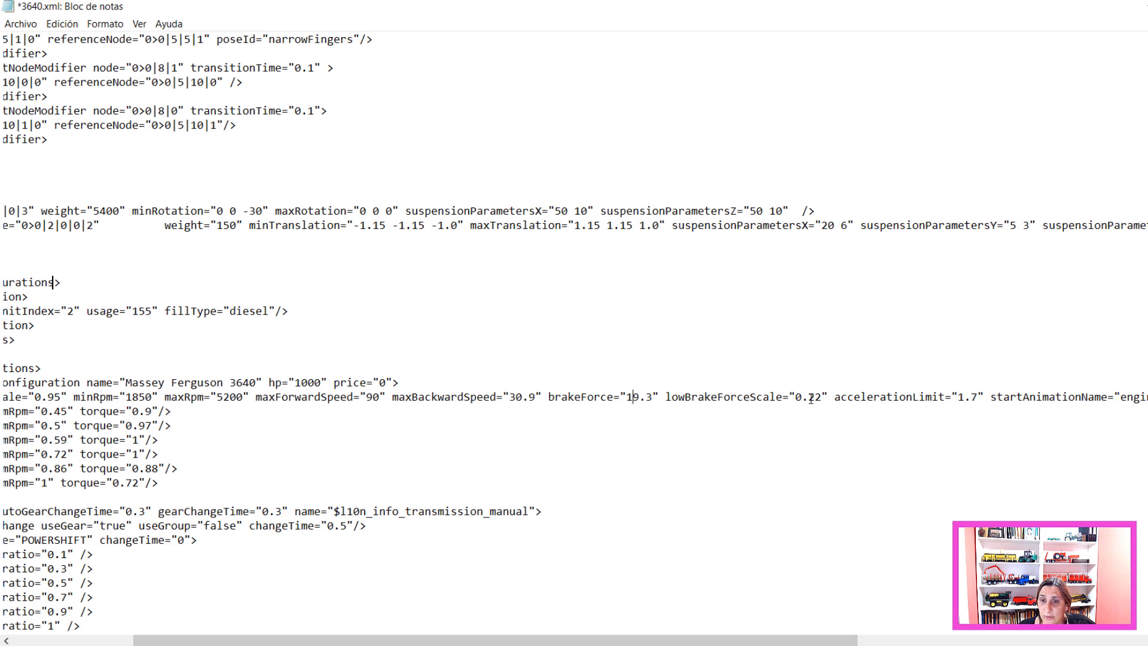
pyautogui.moveTo(808, 399); pyautogui.dragTo(815, 398)
pyautogui.write('4')
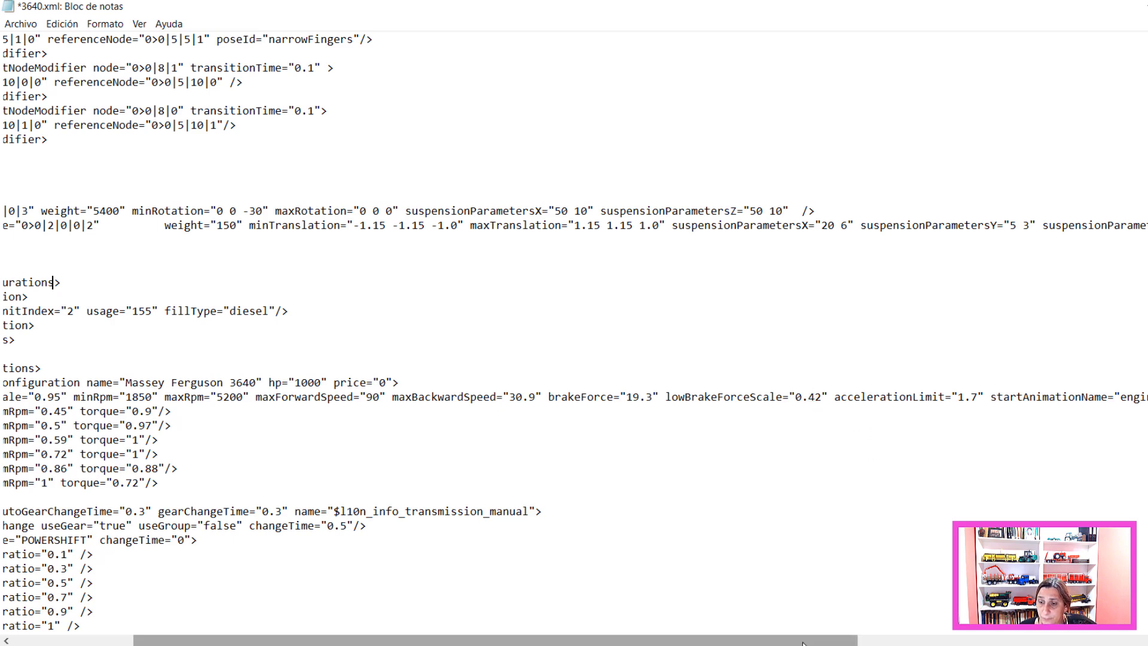
# - Remove the decimal part of the motor's maxBackwardSpeed so the value is 30
pyautogui.moveTo(496, 641); pyautogui.dragTo(377, 641)
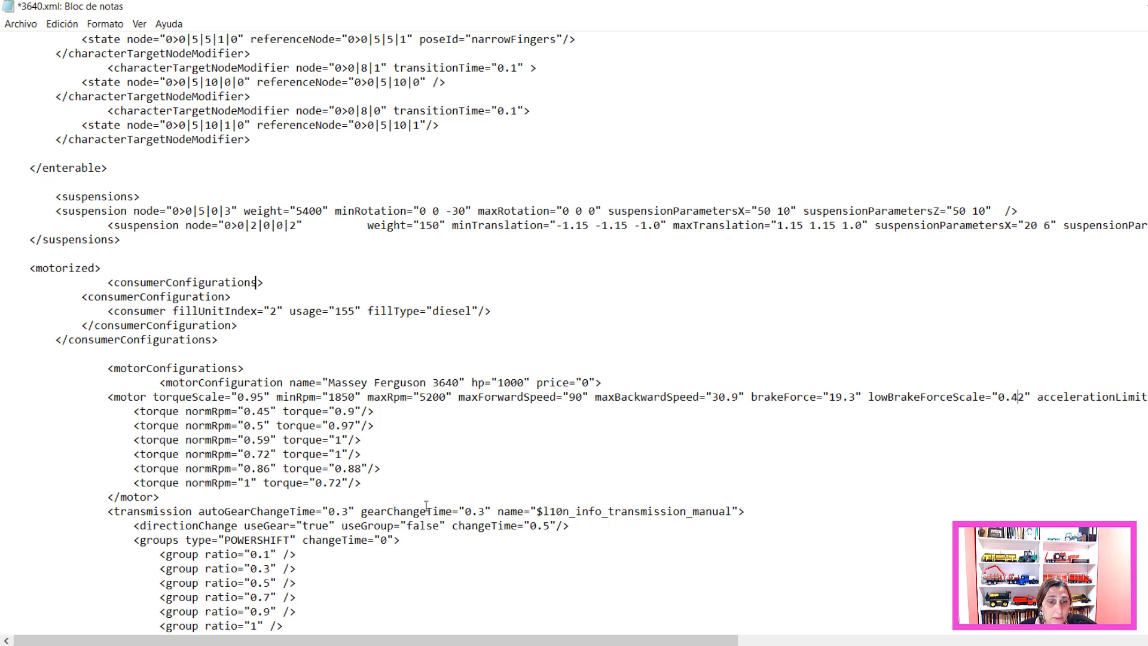
pyautogui.scroll(-1, 425, 505)
pyautogui.scroll(-1, 407, 484)
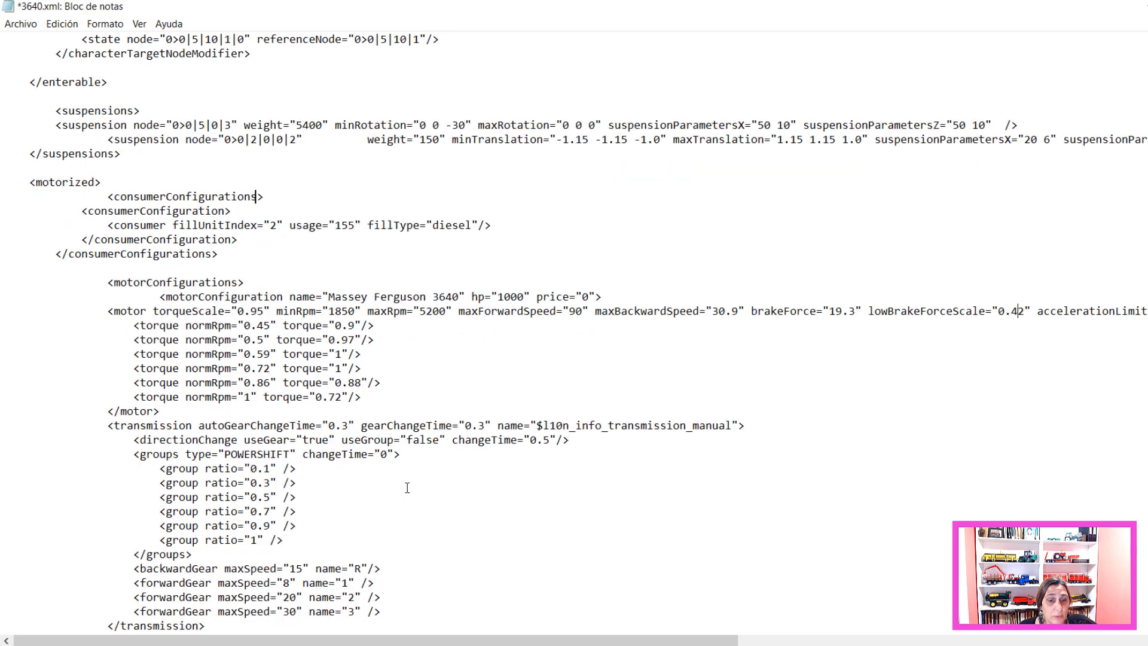
pyautogui.scroll(-1, 407, 487)
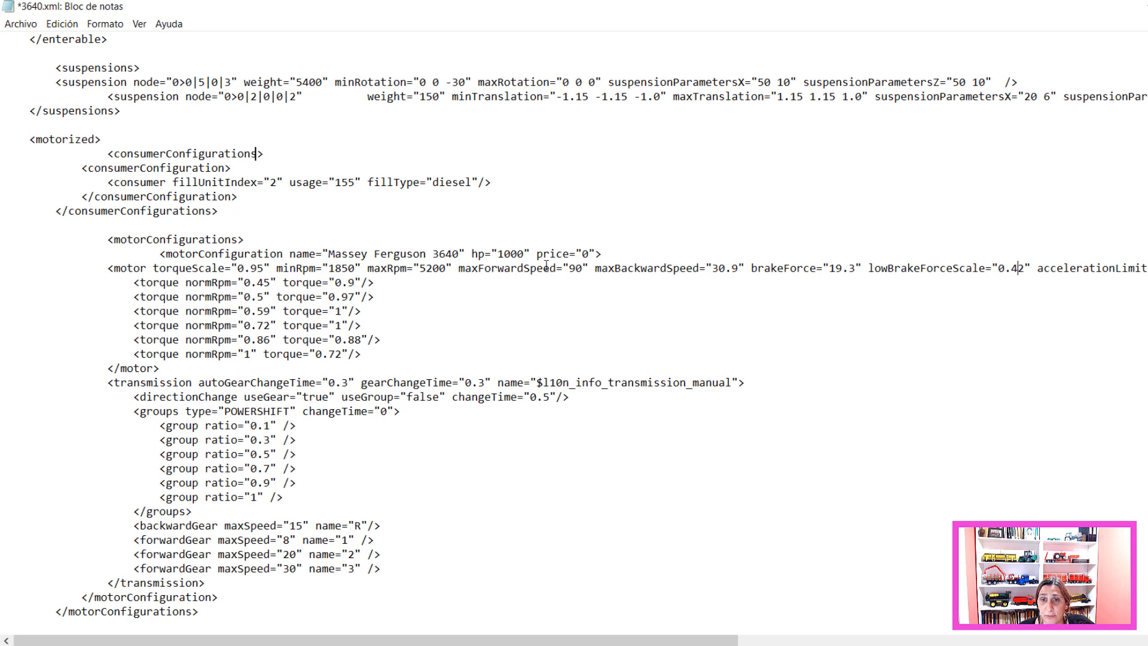
pyautogui.click(726, 268)
pyautogui.moveTo(738, 272); pyautogui.dragTo(728, 274)
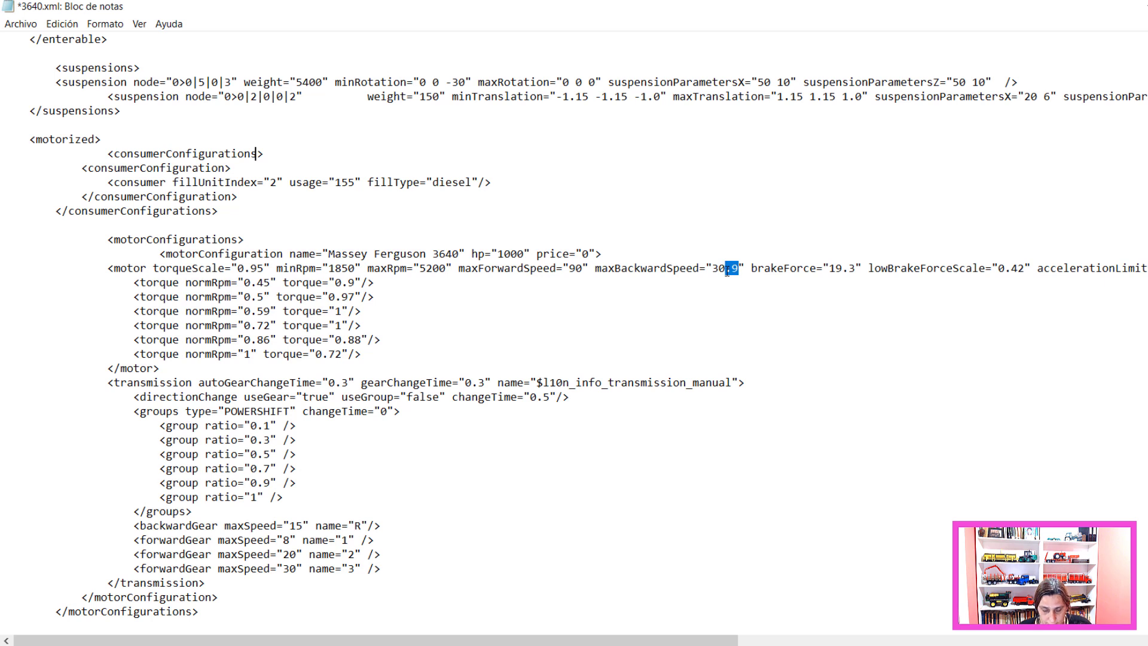
pyautogui.press('BackSpace')
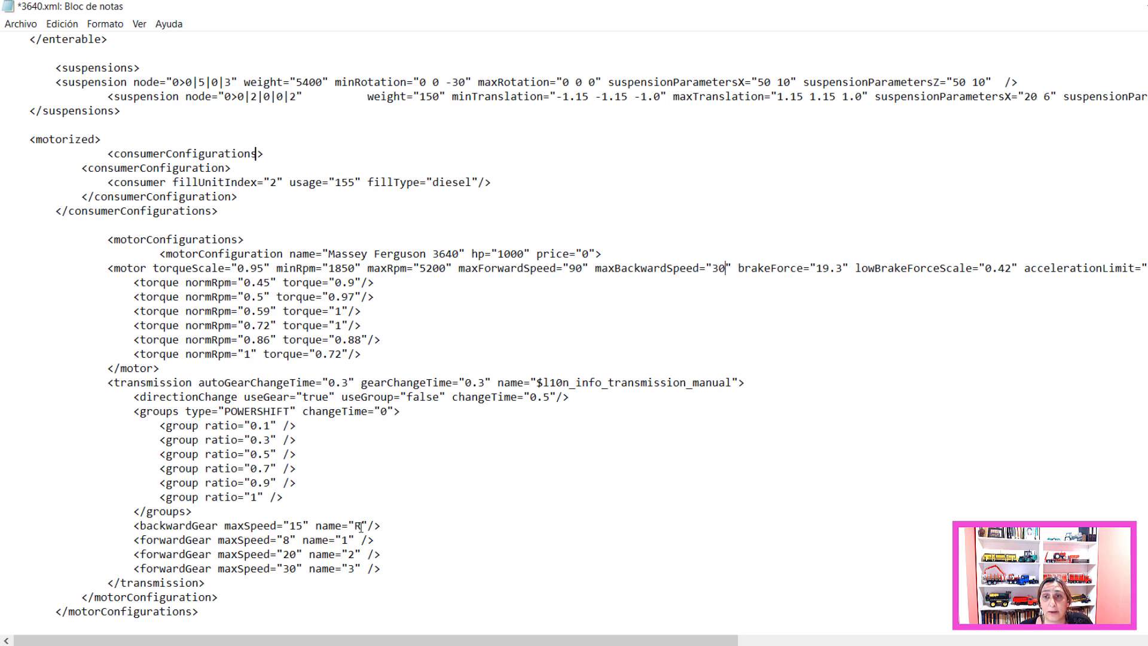
# - Set maxSpeed to 30 for the transmission's backward gear R, matching the motor's backward speed
pyautogui.moveTo(304, 525); pyautogui.dragTo(293, 525)
pyautogui.write('30')
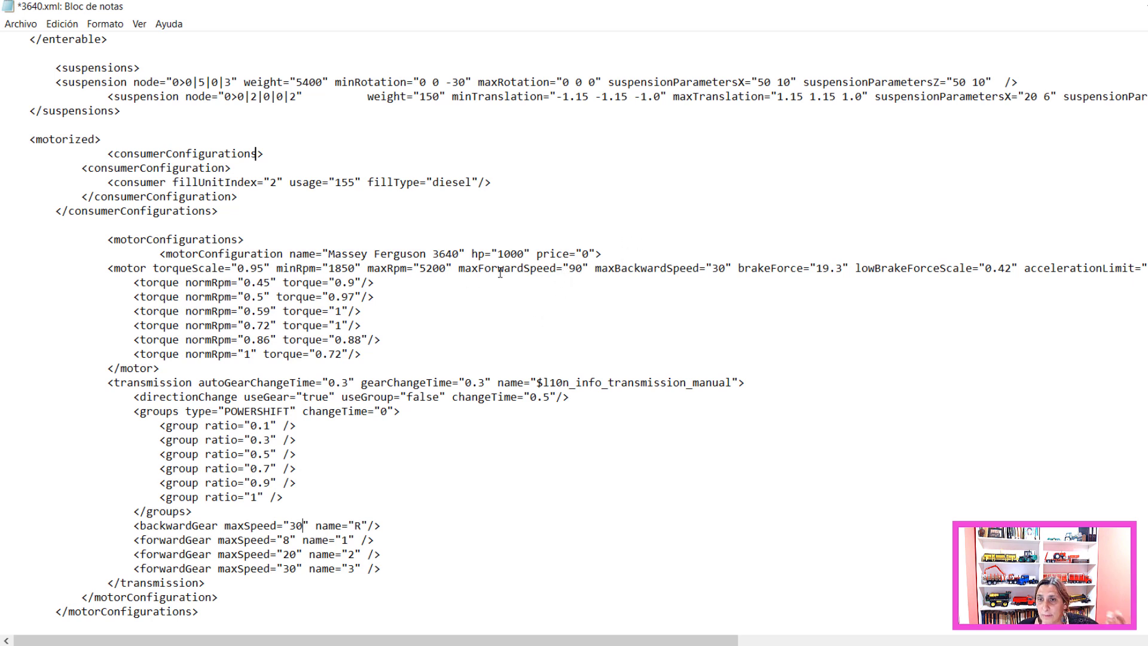
pyautogui.moveTo(459, 269); pyautogui.dragTo(848, 268)
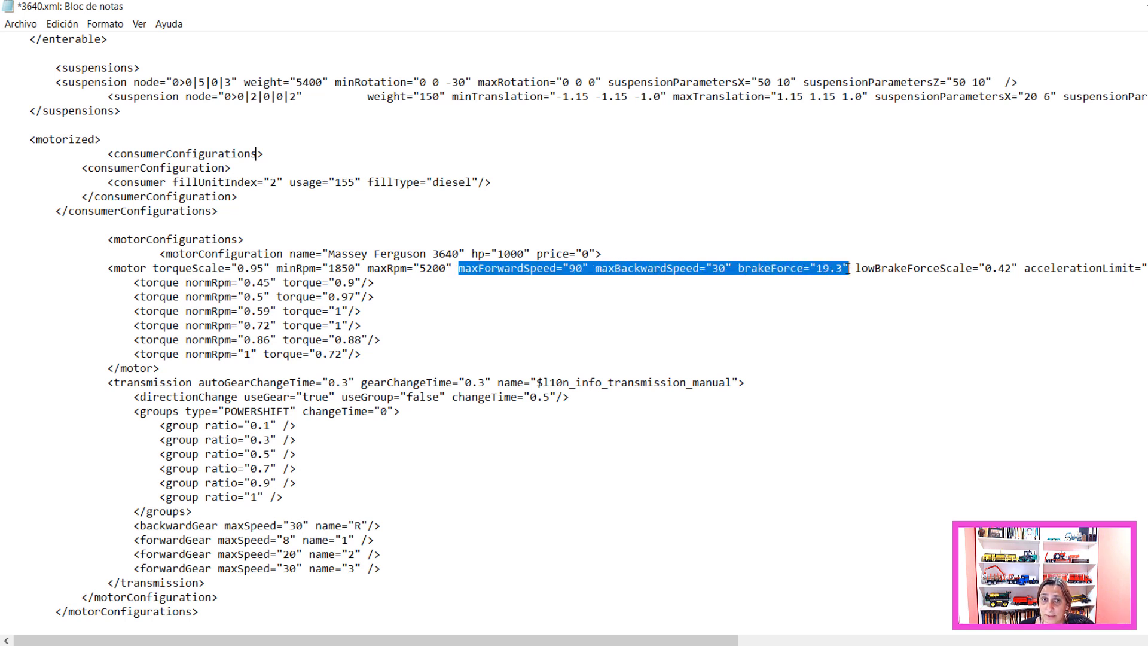
pyautogui.click(443, 337)
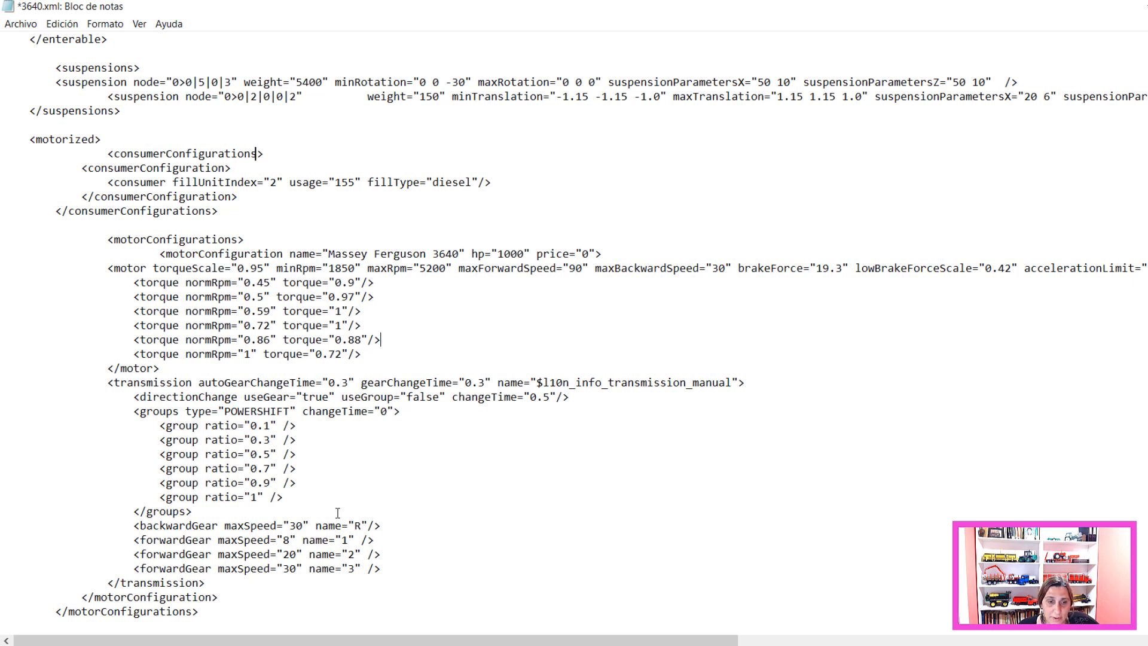
# - Set the maxSpeed of forward gears 1, 2 and 3 to 20, 60 and 90
pyautogui.doubleClick(288, 540)
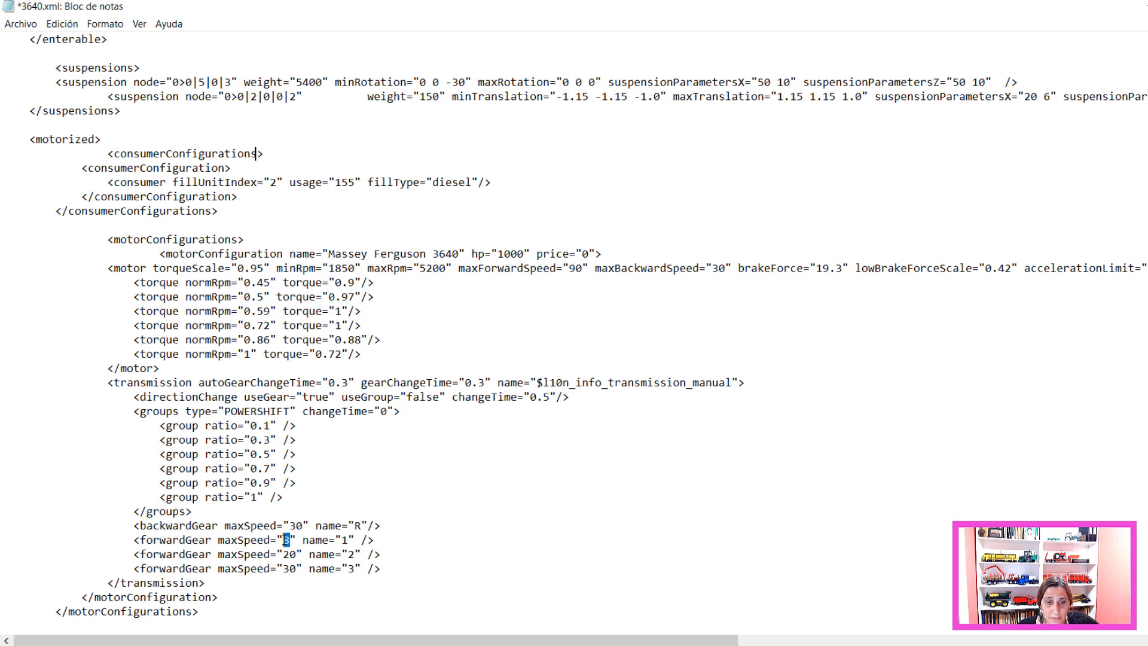
pyautogui.write('20')
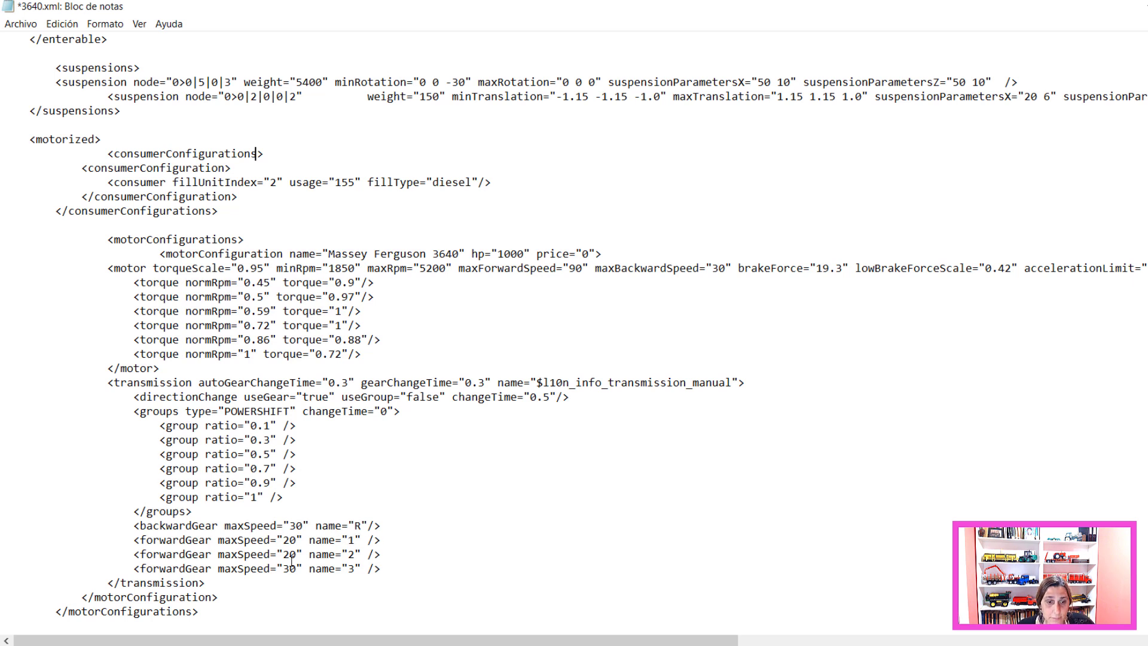
pyautogui.moveTo(283, 555); pyautogui.dragTo(295, 555)
pyautogui.write('60')
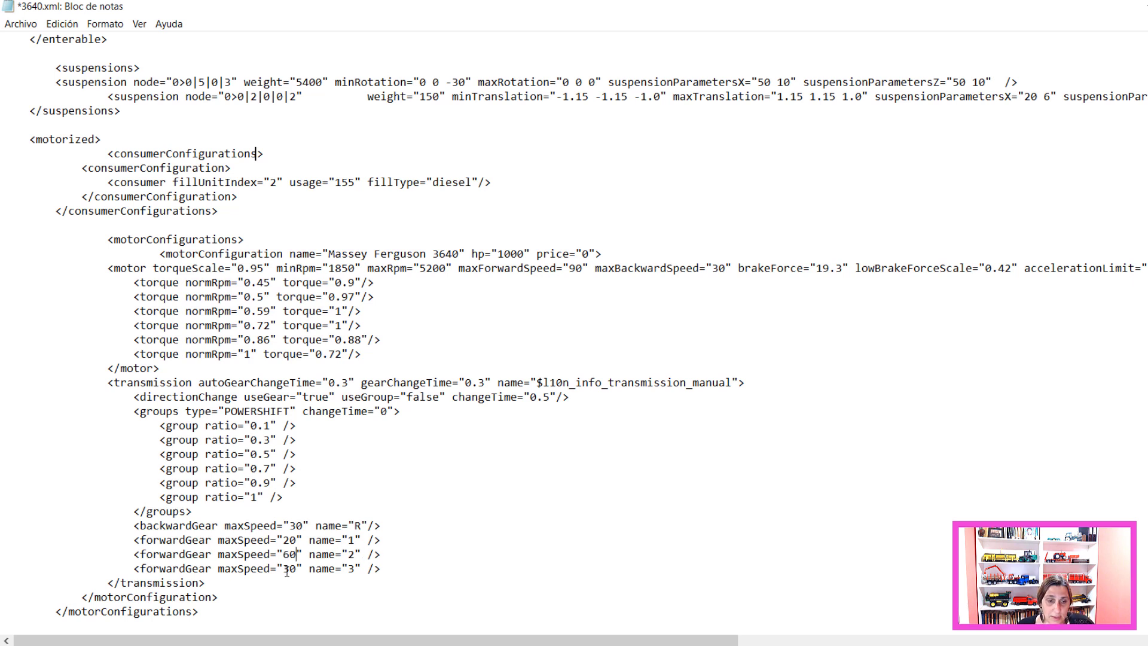
pyautogui.moveTo(283, 569); pyautogui.dragTo(294, 570)
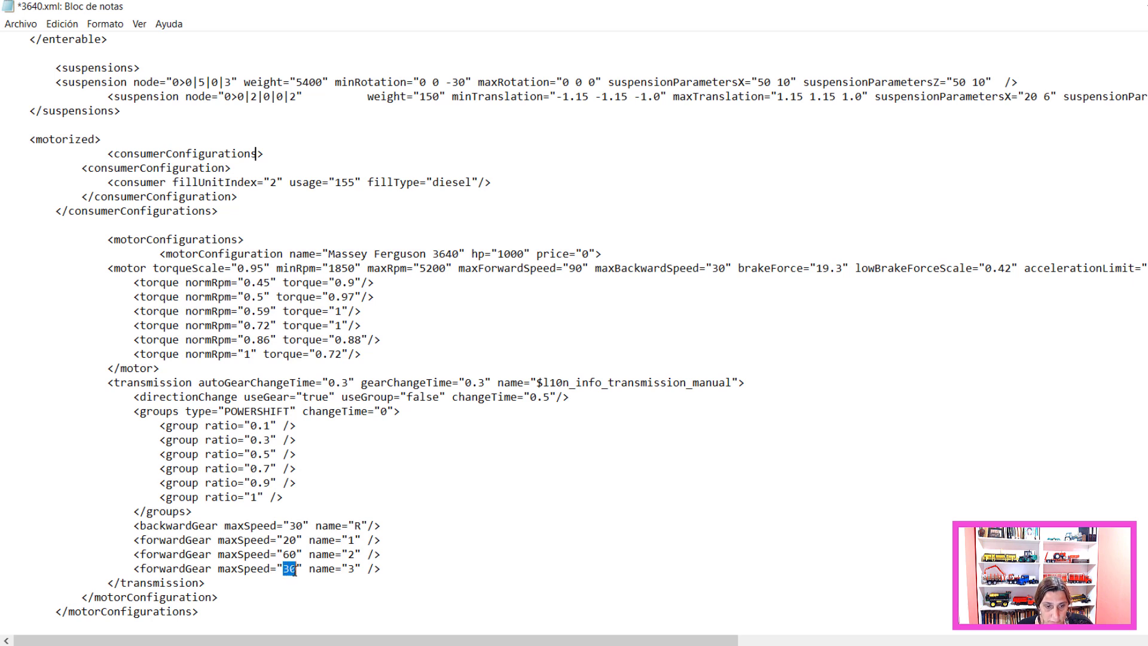
pyautogui.write('90')
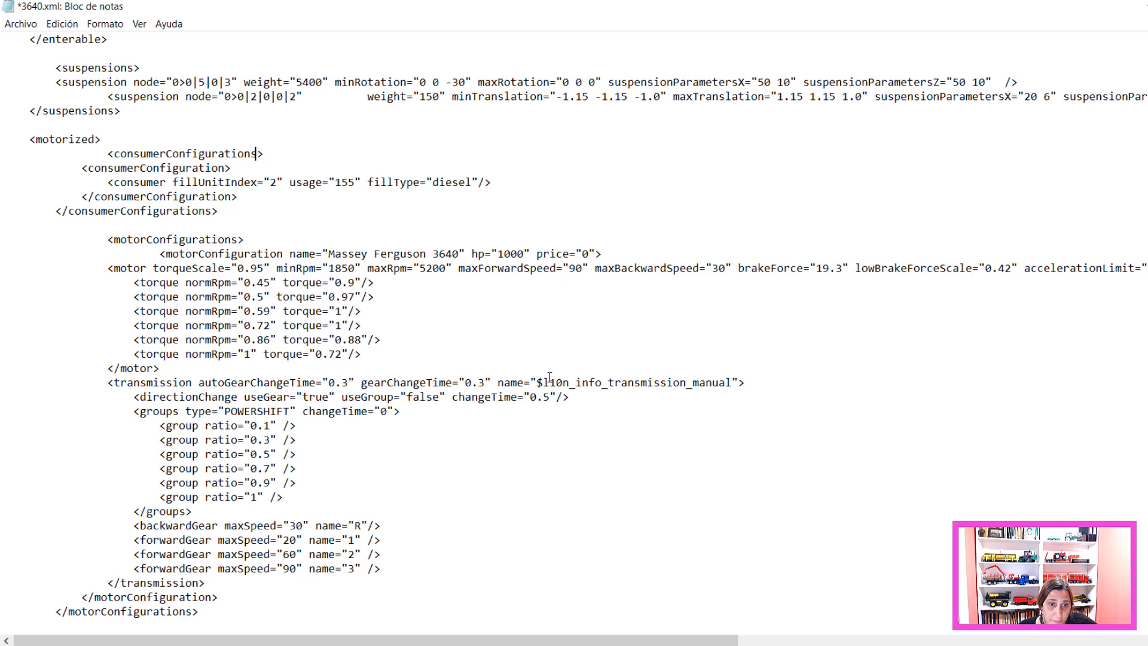
# - Set the capacity of the combine fill unit in the fillUnitConfigurations section to 16000
pyautogui.scroll(-1, 520, 443)
pyautogui.scroll(-1, 419, 335)
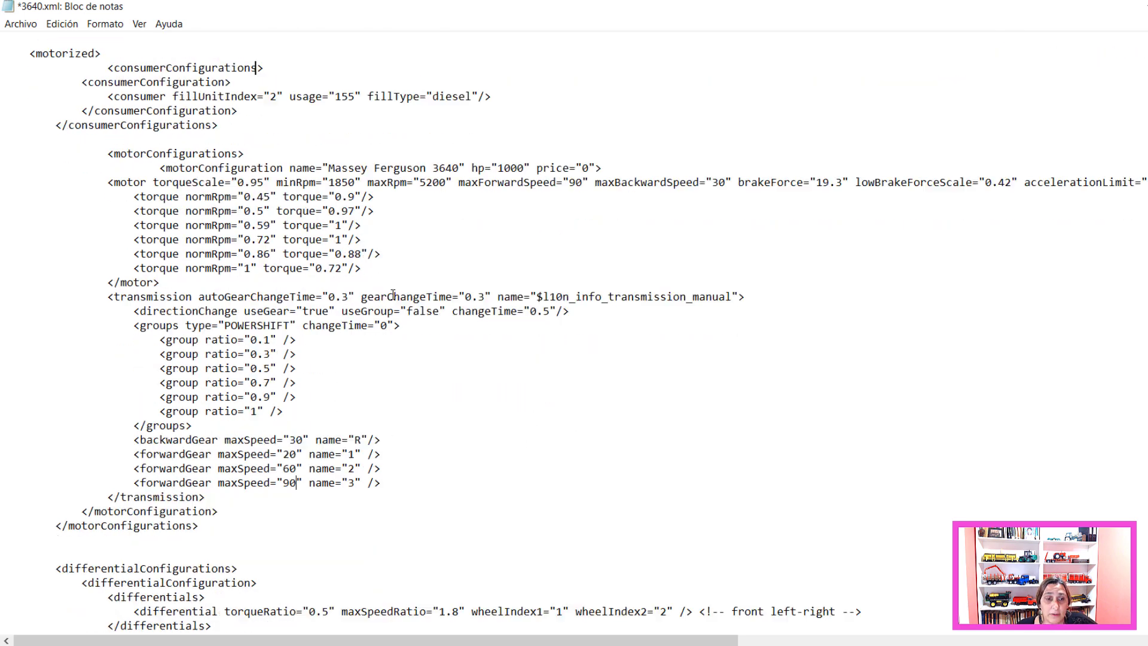
pyautogui.scroll(-1, 419, 311)
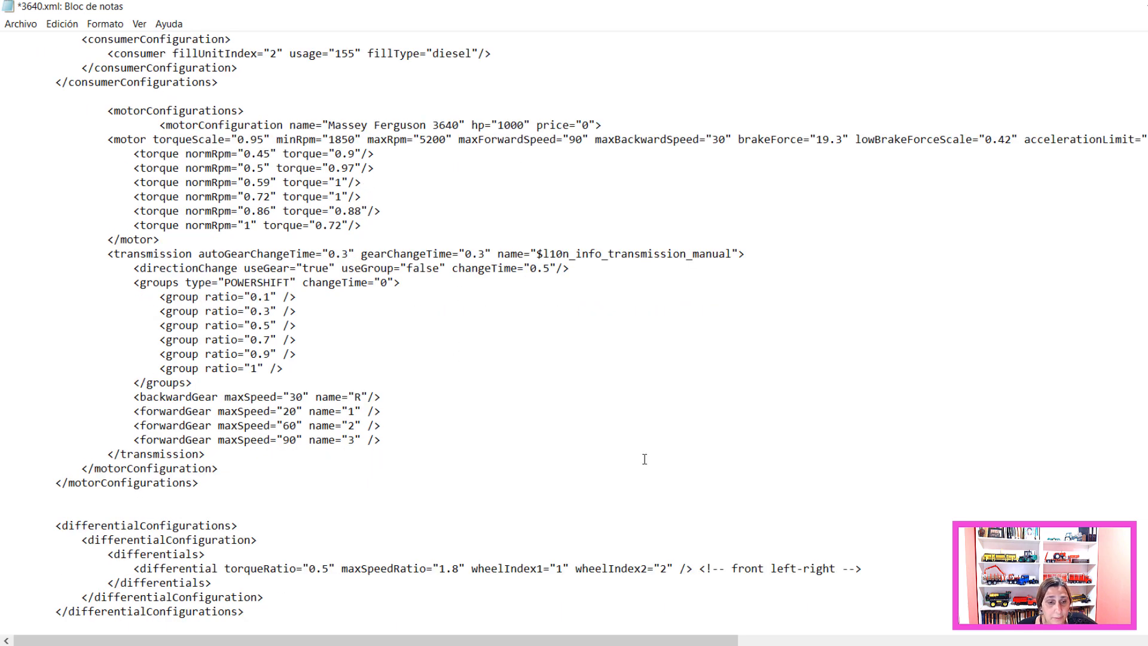
pyautogui.scroll(-1, 598, 442)
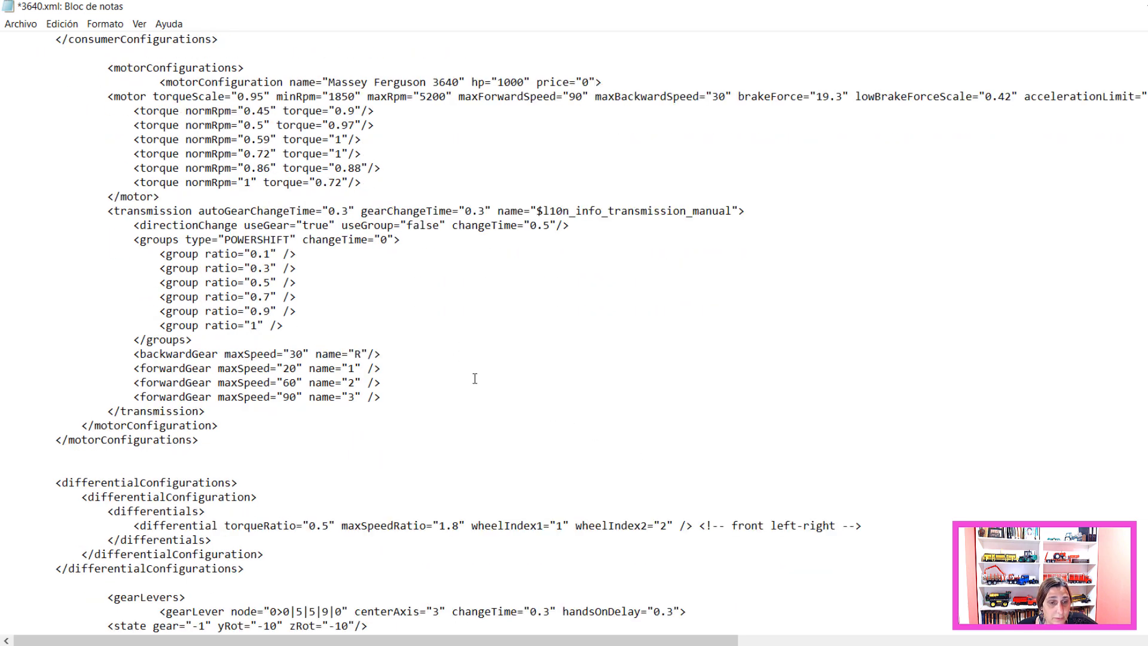
pyautogui.scroll(-1, 493, 439)
pyautogui.scroll(-2, 501, 457)
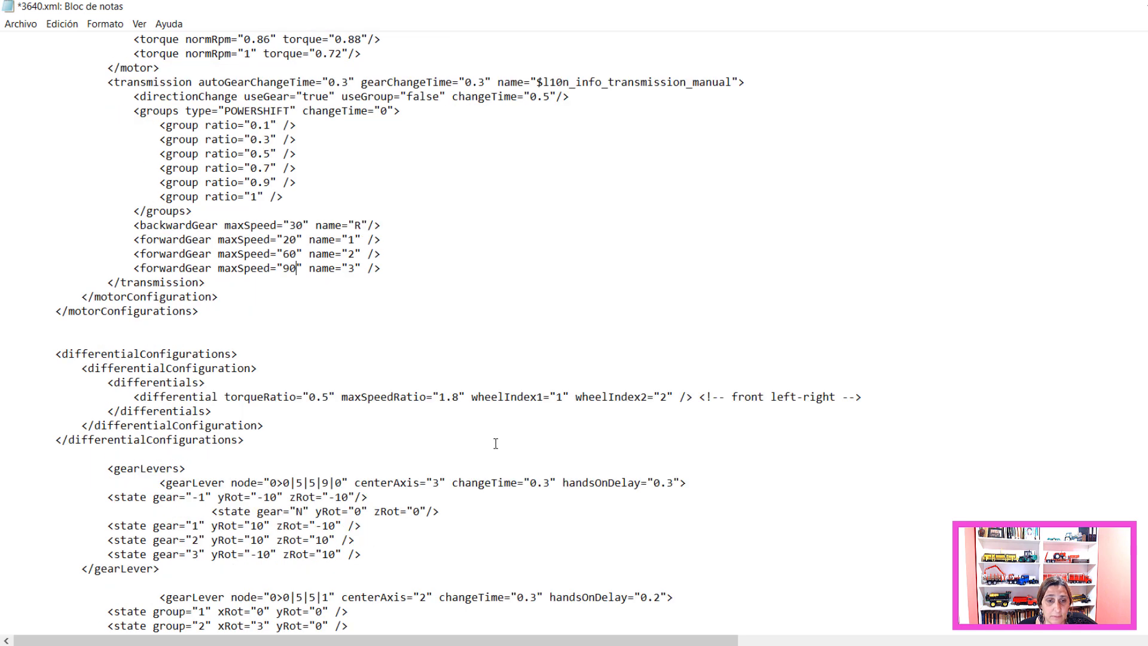
pyautogui.scroll(-1, 455, 469)
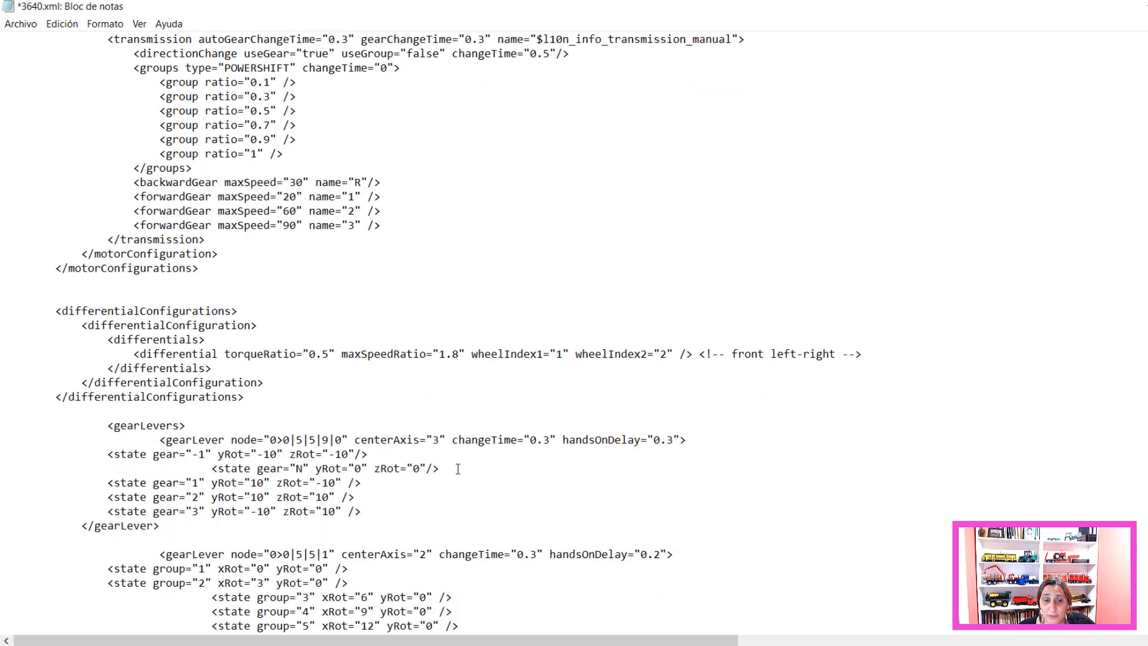
pyautogui.scroll(-3, 458, 468)
pyautogui.scroll(-1, 459, 468)
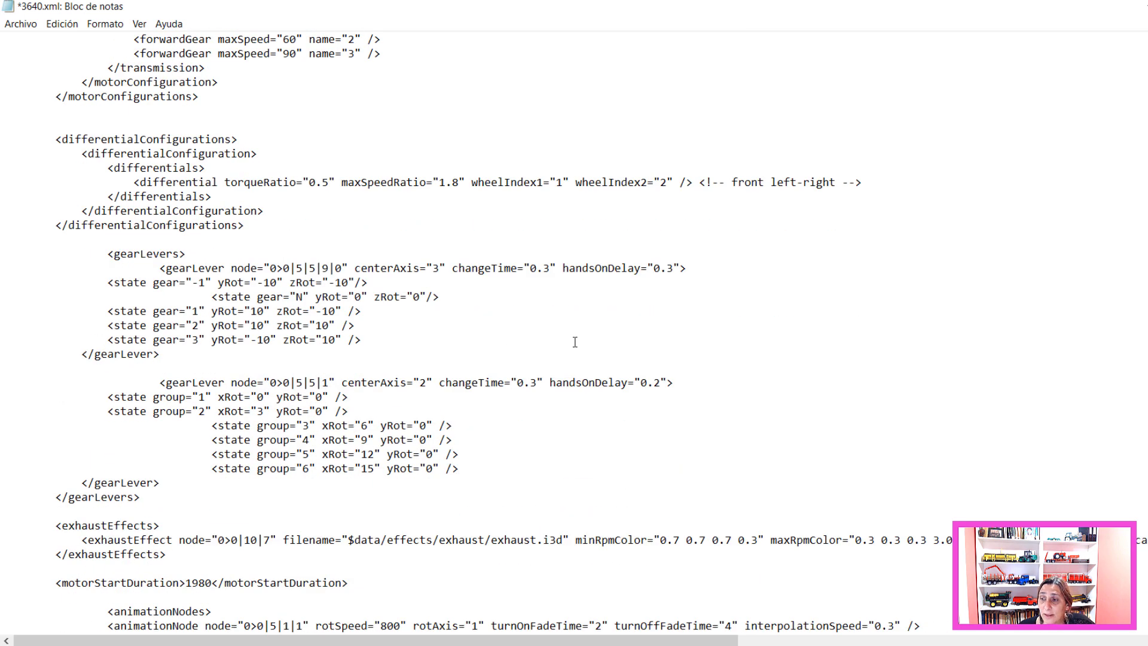
pyautogui.scroll(-1, 494, 383)
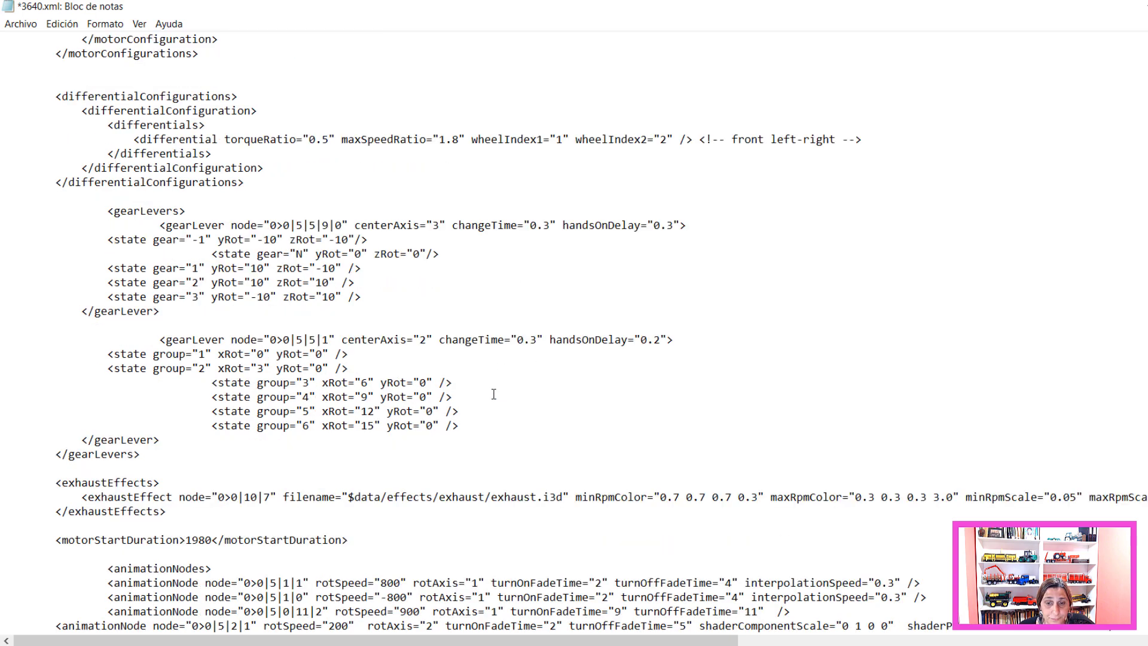
pyautogui.scroll(-6, 494, 394)
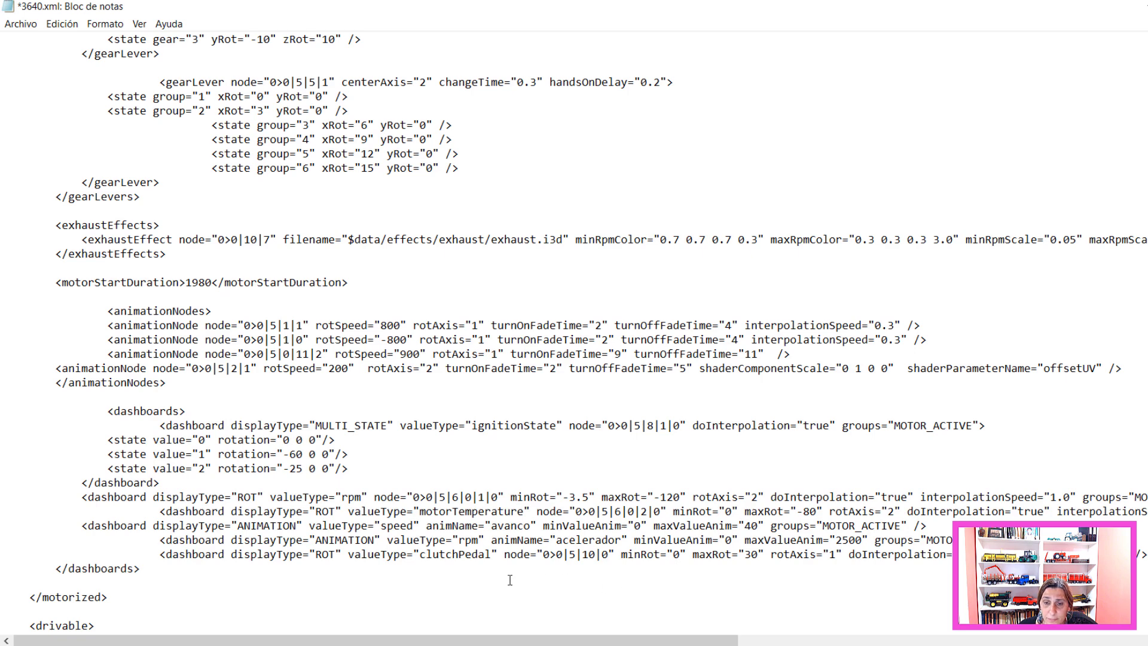
pyautogui.scroll(-1, 596, 590)
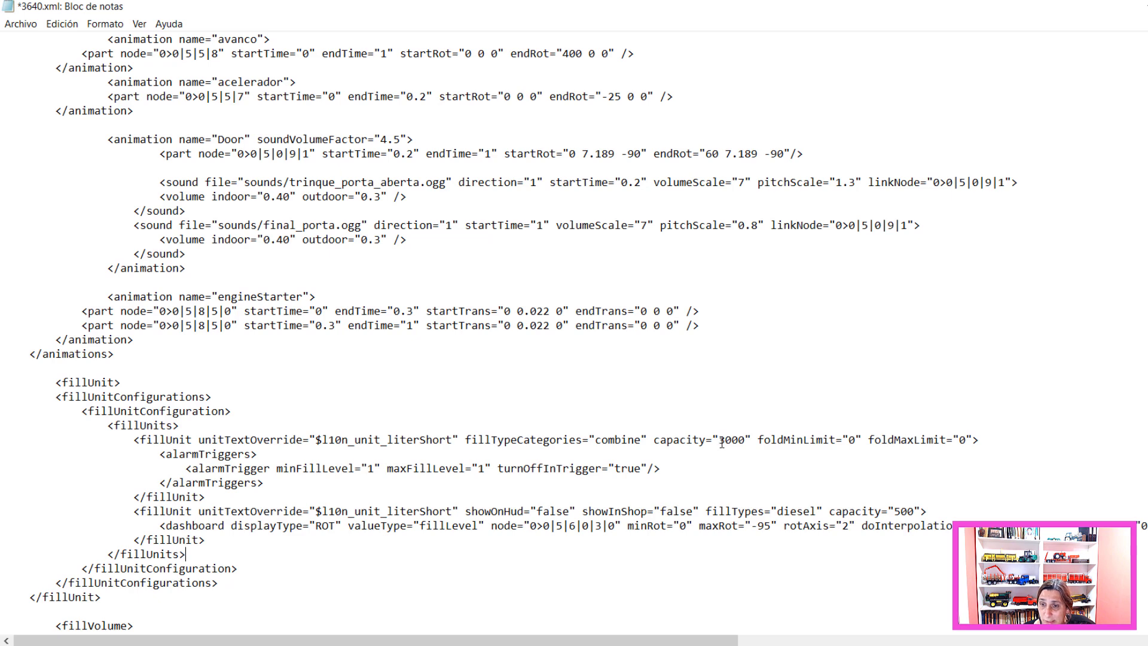
pyautogui.moveTo(724, 440); pyautogui.dragTo(719, 440)
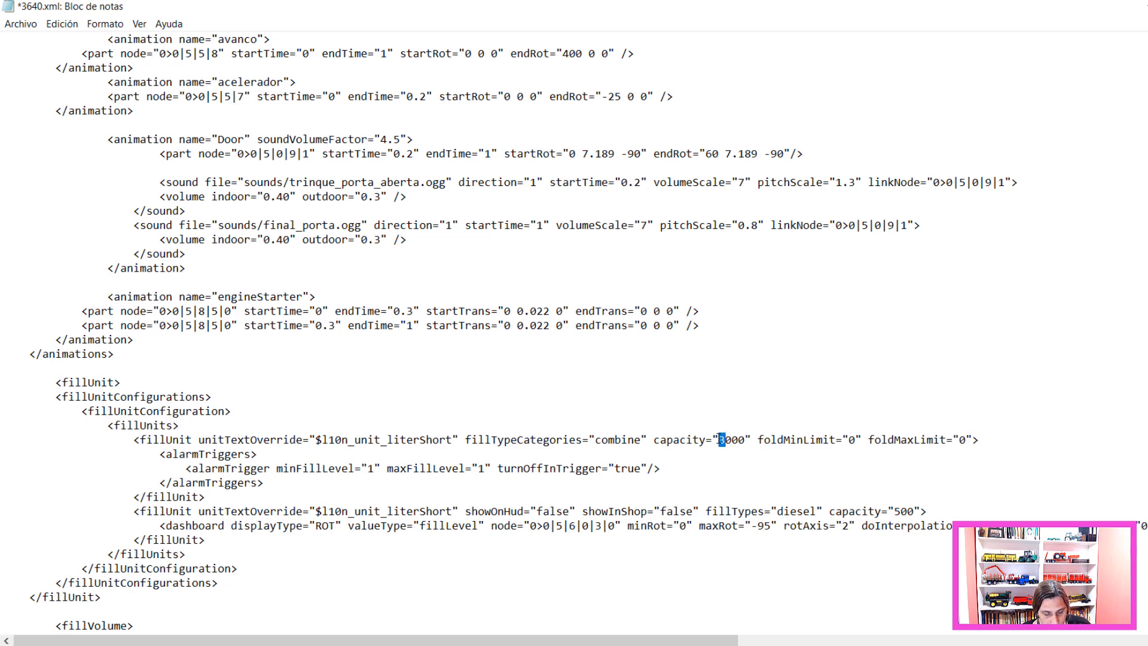
pyautogui.write('1')
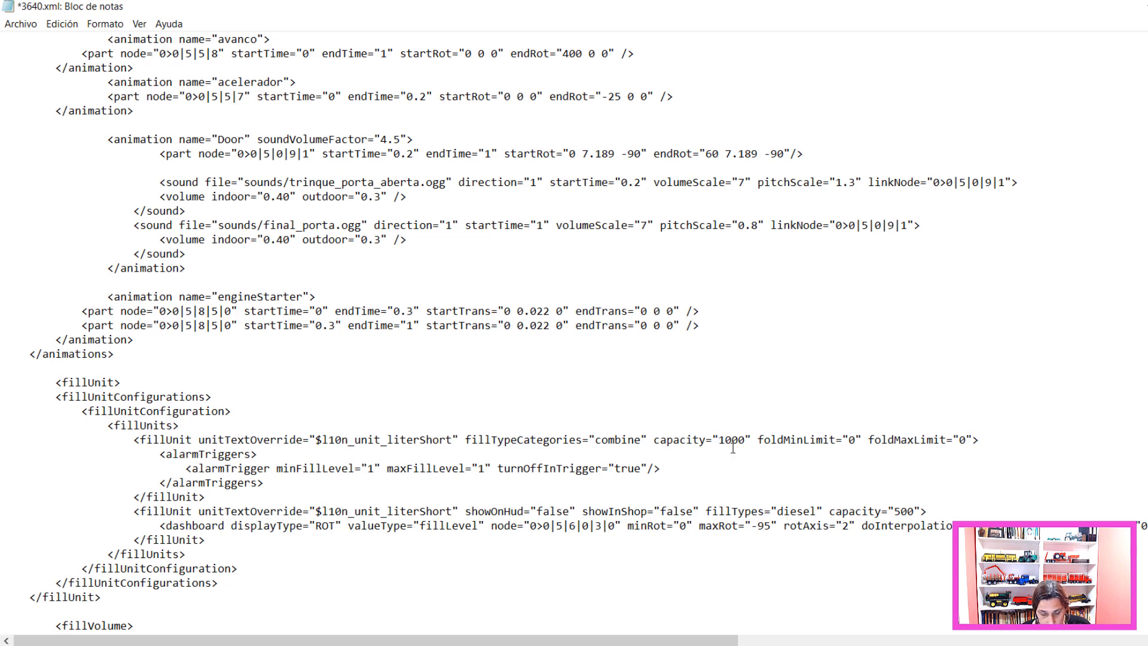
pyautogui.write('6')
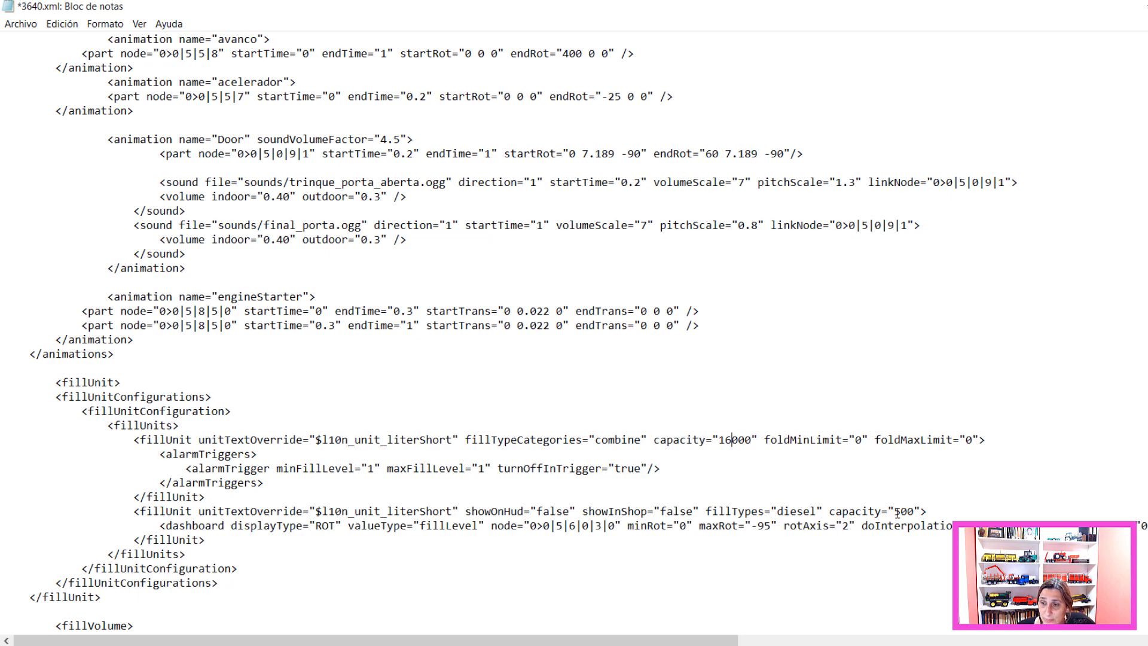
# - Set the emptySpeed of the discharge node in the dischargeable section to 400
pyautogui.scroll(-3, 454, 463)
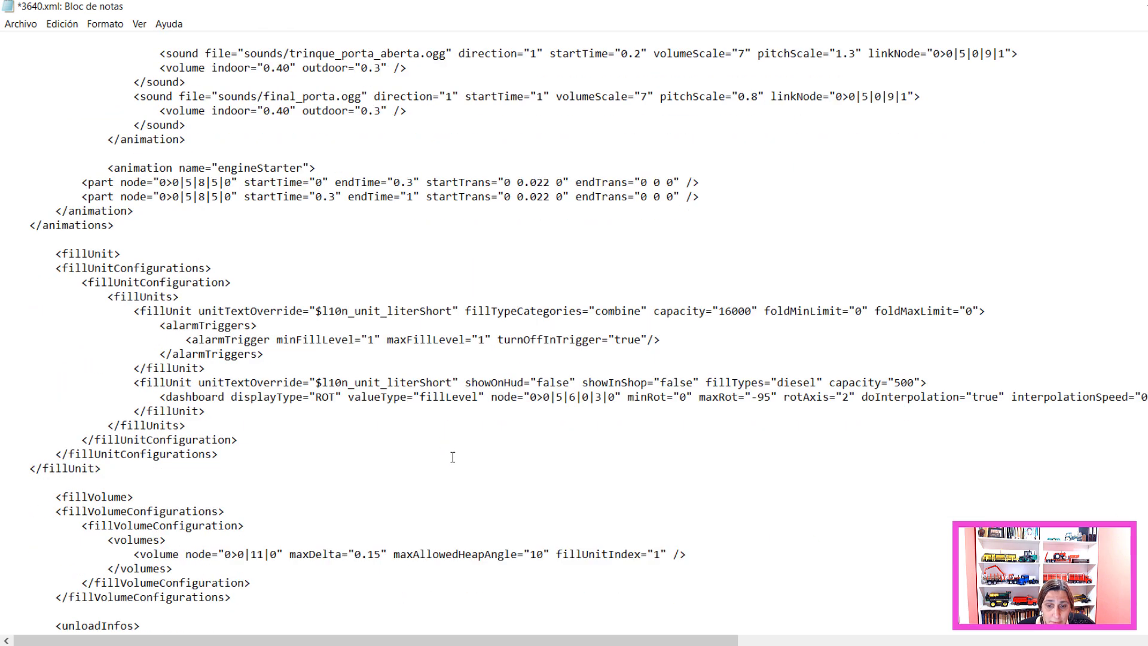
pyautogui.scroll(-4, 453, 457)
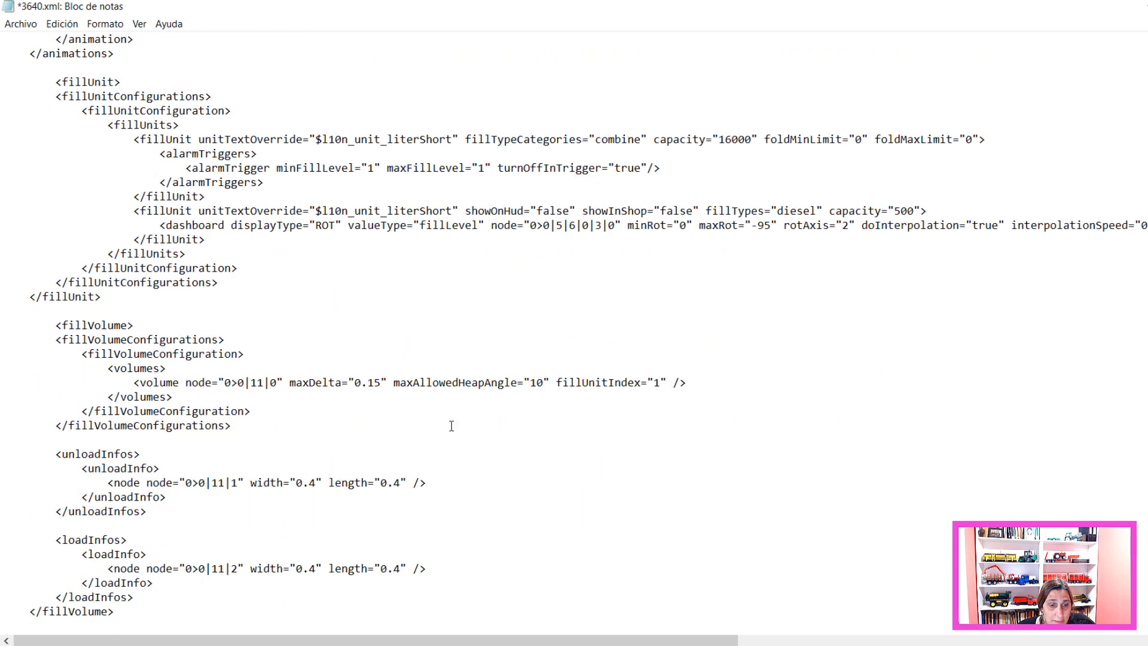
pyautogui.scroll(-2, 451, 426)
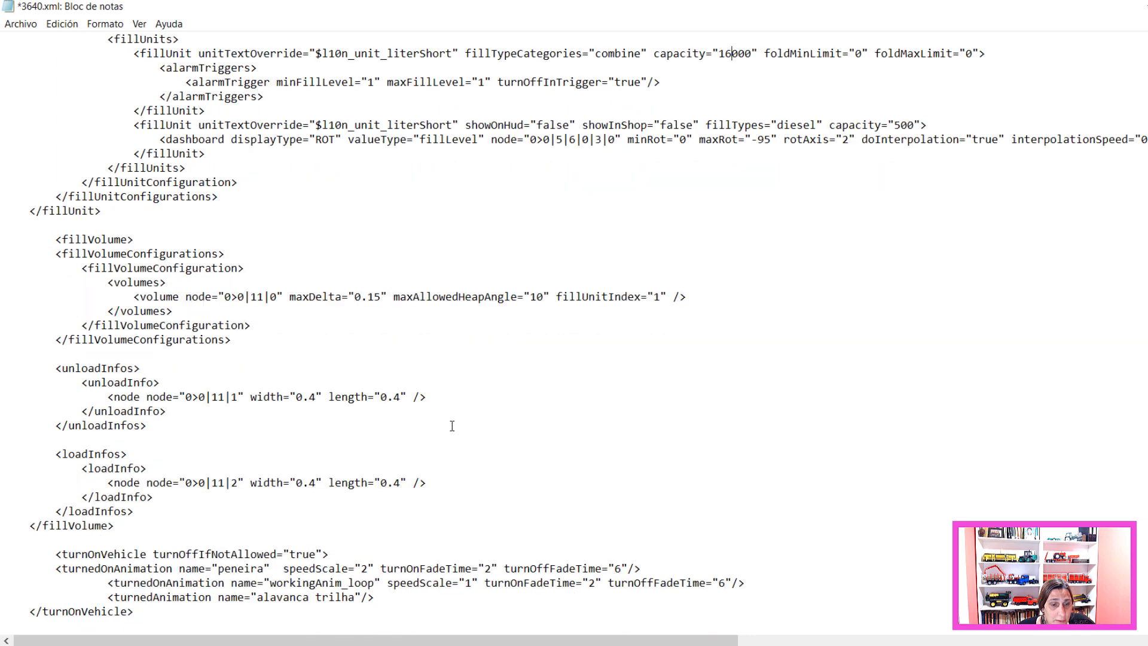
pyautogui.scroll(-3, 452, 426)
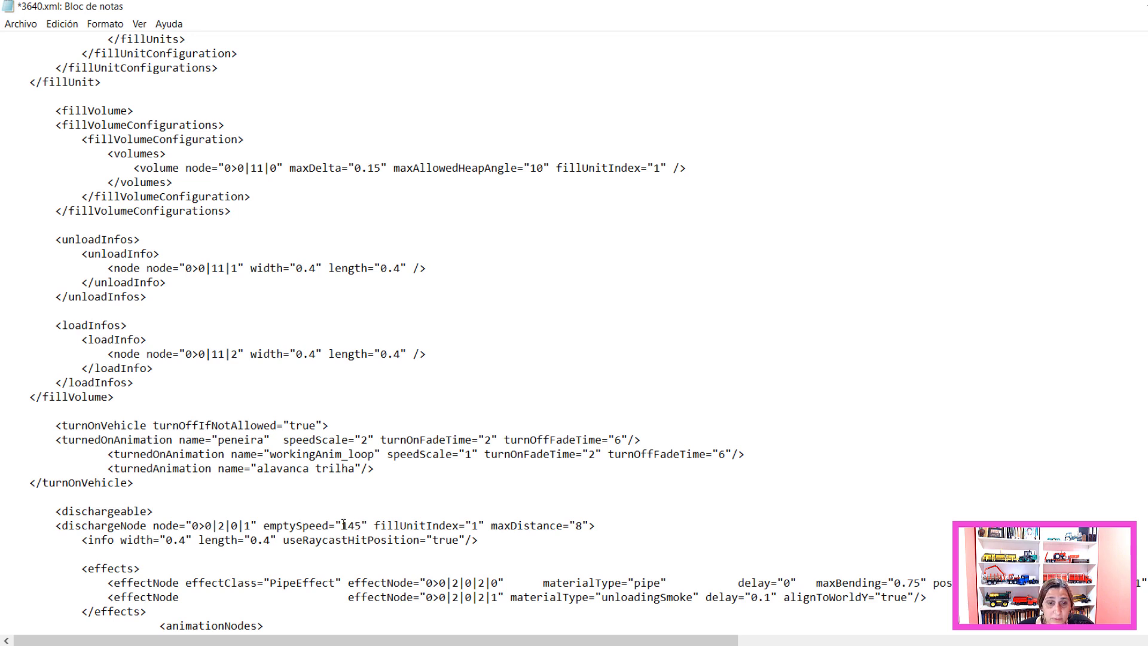
pyautogui.moveTo(344, 525); pyautogui.dragTo(360, 526)
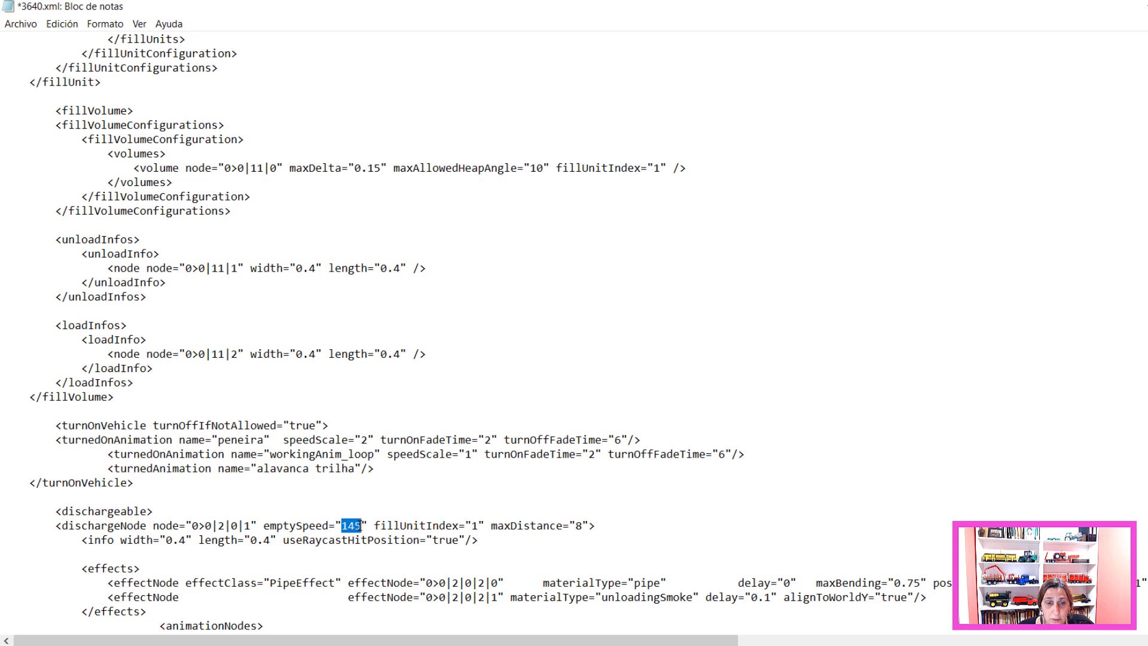
pyautogui.write('400')
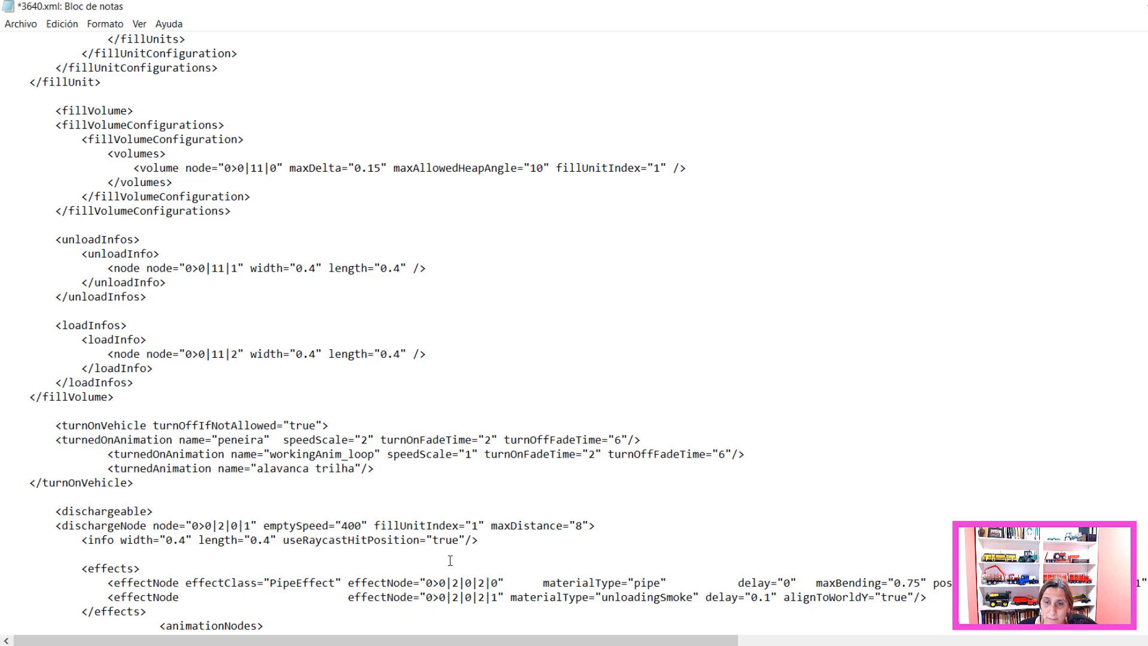
# - Look through the discharge node's effects and animation nodes and the pipe section for further settings to adjust
pyautogui.scroll(-4, 481, 539)
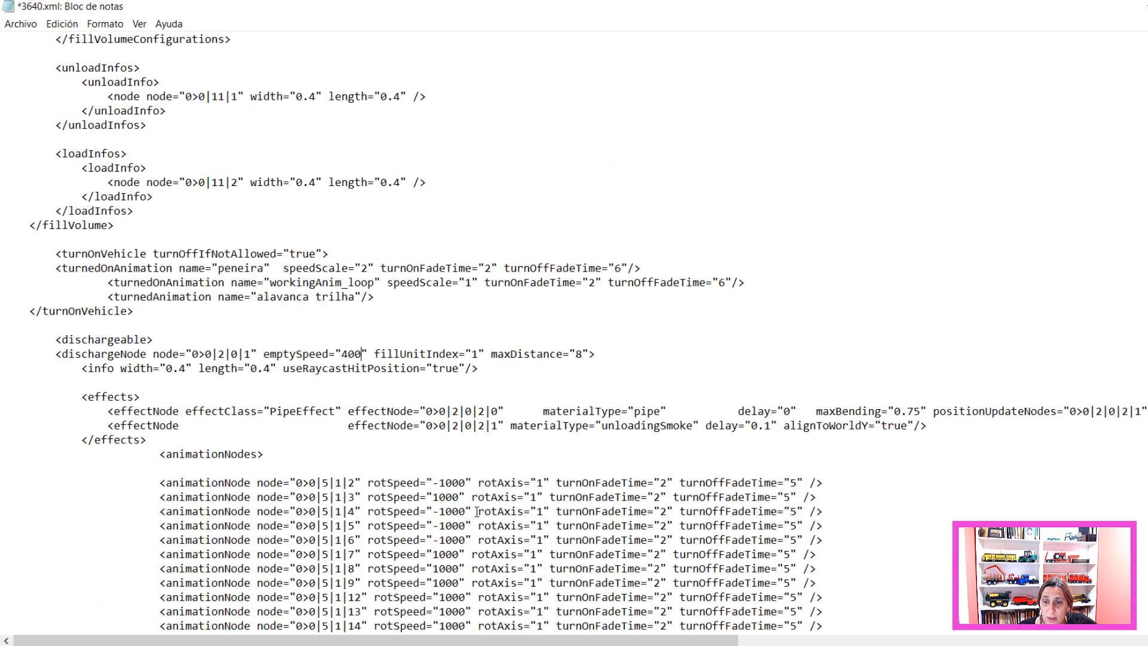
pyautogui.scroll(-2, 476, 510)
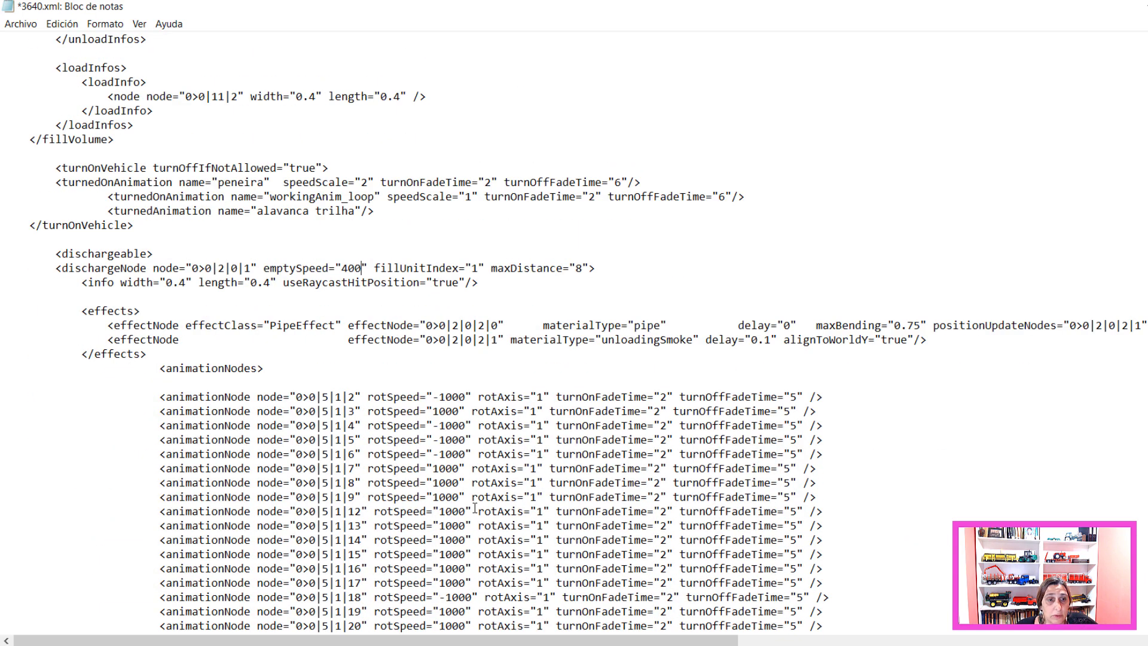
pyautogui.scroll(-7, 475, 508)
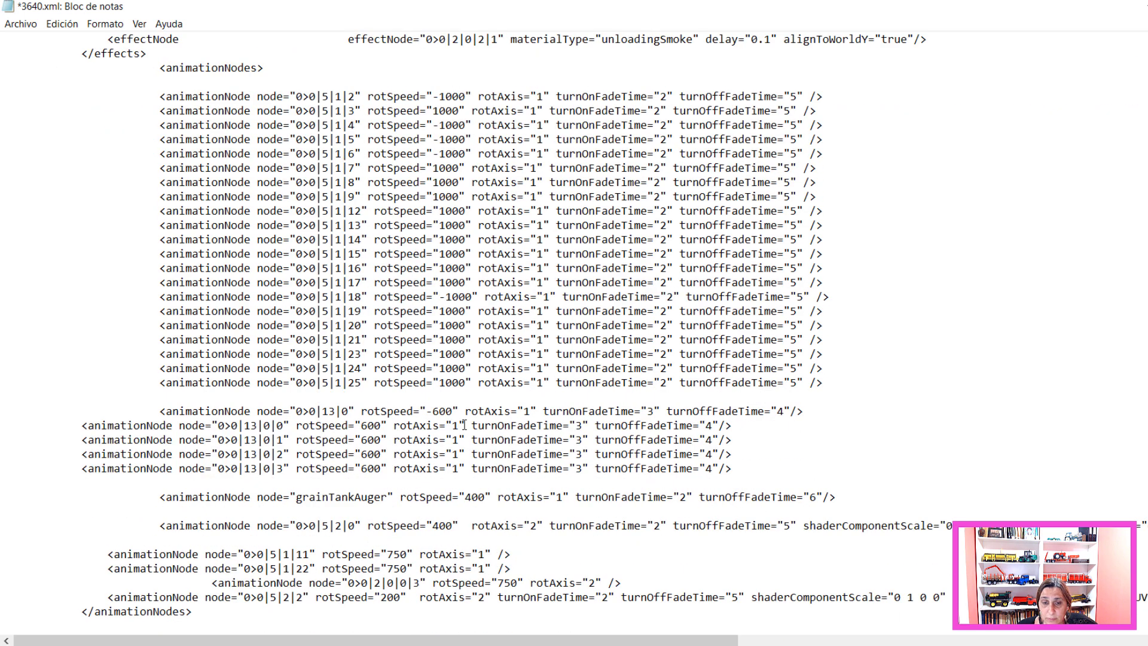
pyautogui.scroll(-1, 464, 426)
pyautogui.scroll(-3, 465, 425)
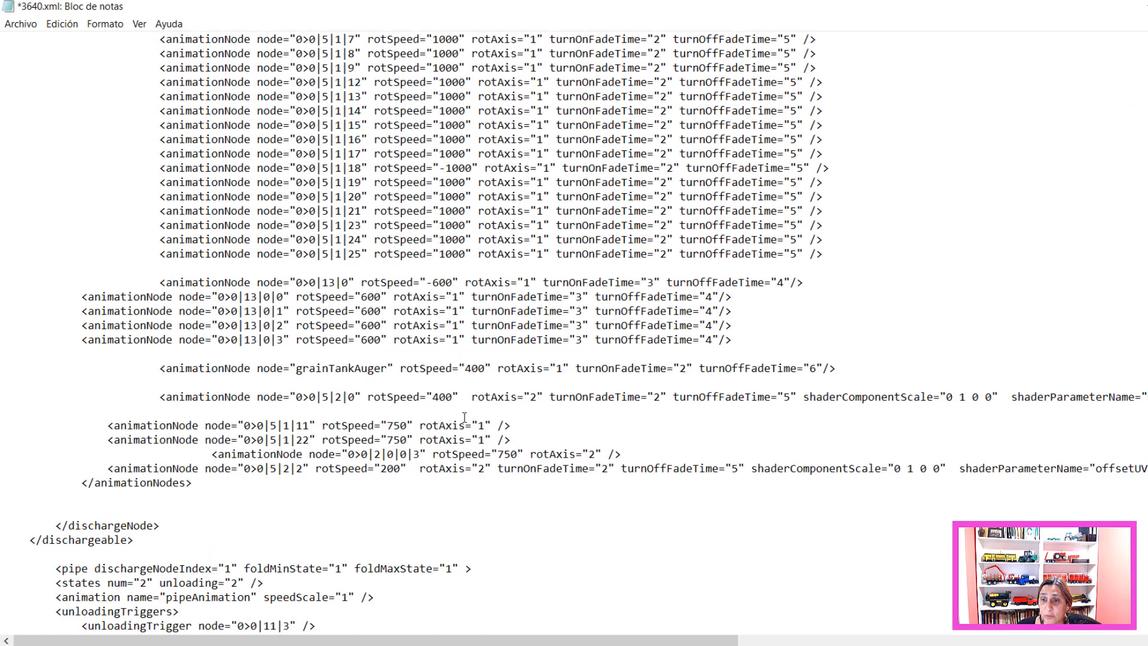
pyautogui.scroll(-2, 465, 401)
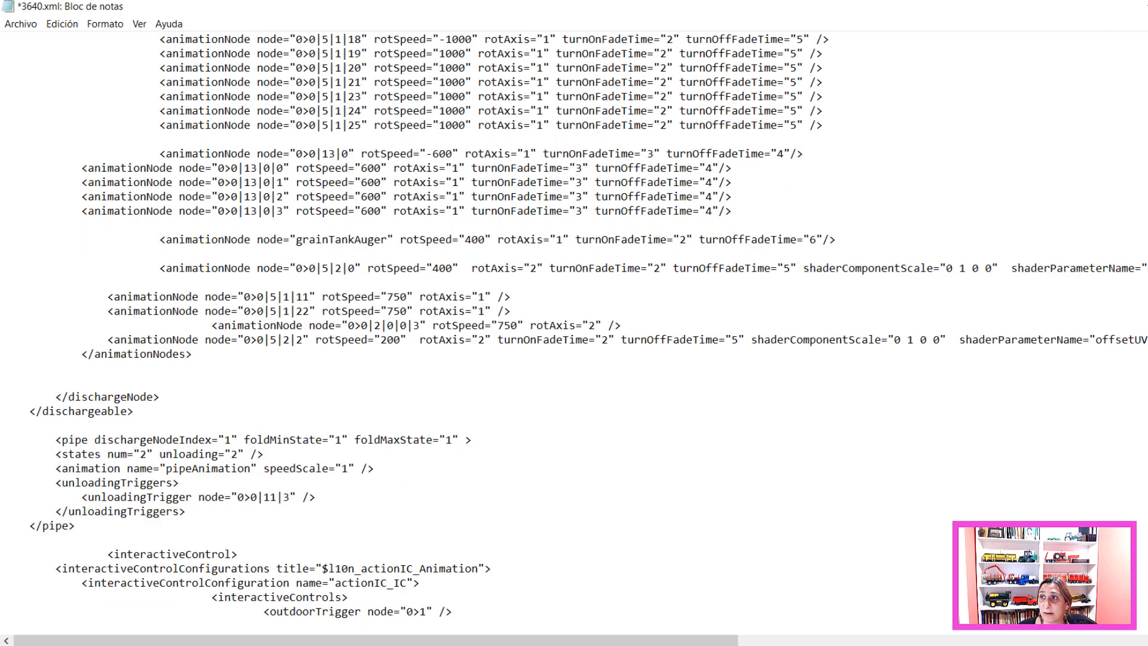
pyautogui.scroll(4, 466, 401)
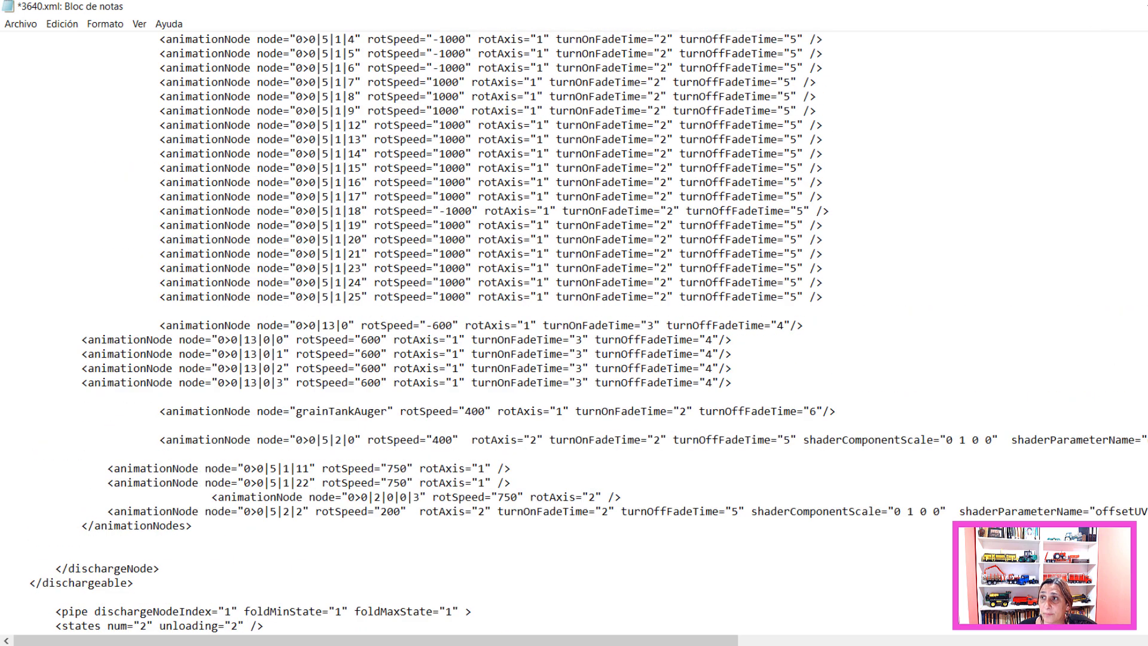
pyautogui.scroll(3, 843, 276)
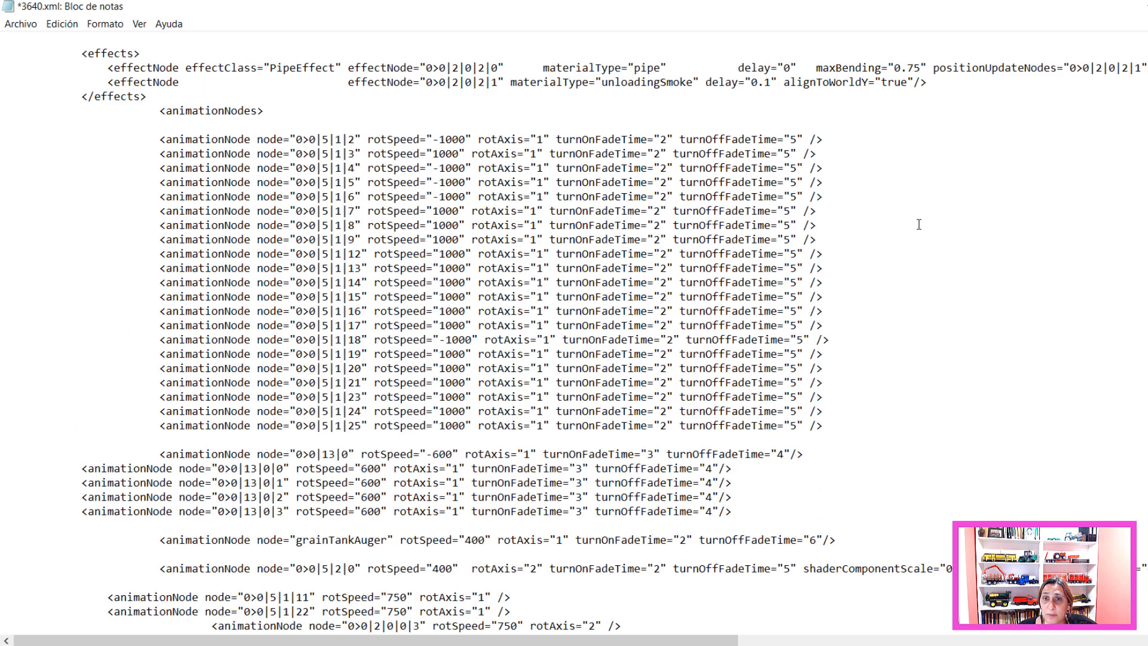
pyautogui.scroll(-5, 348, 501)
pyautogui.scroll(14, 350, 485)
pyautogui.scroll(2, 350, 486)
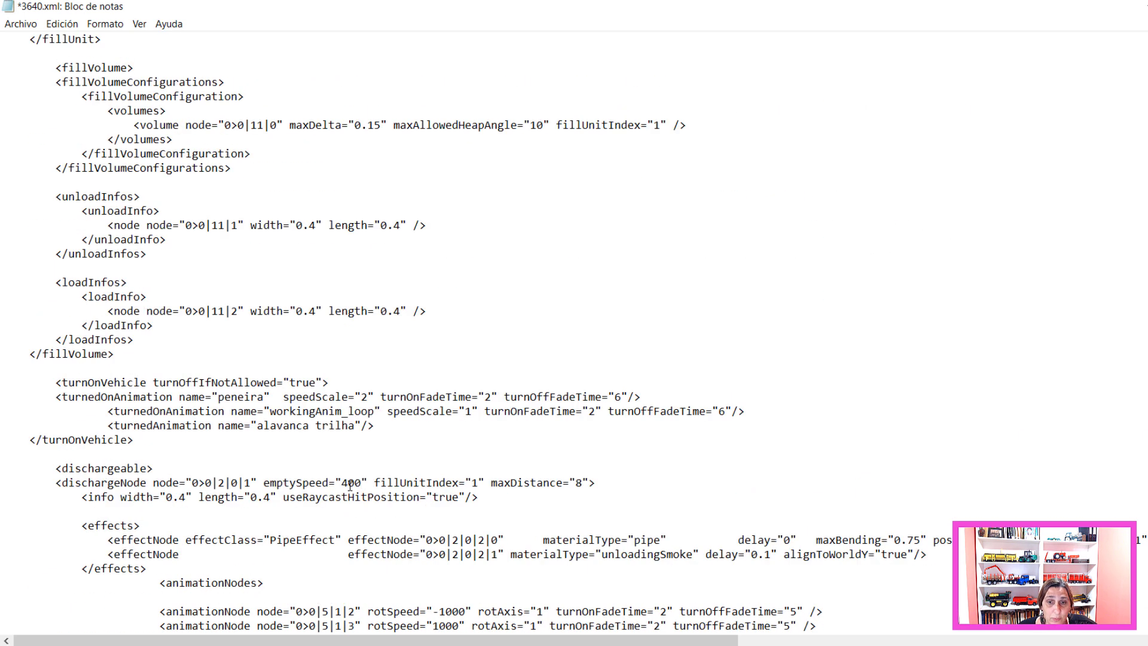
# - Review the diesel and combine fill unit capacities and the discharge node's emptySpeed
pyautogui.scroll(4, 352, 454)
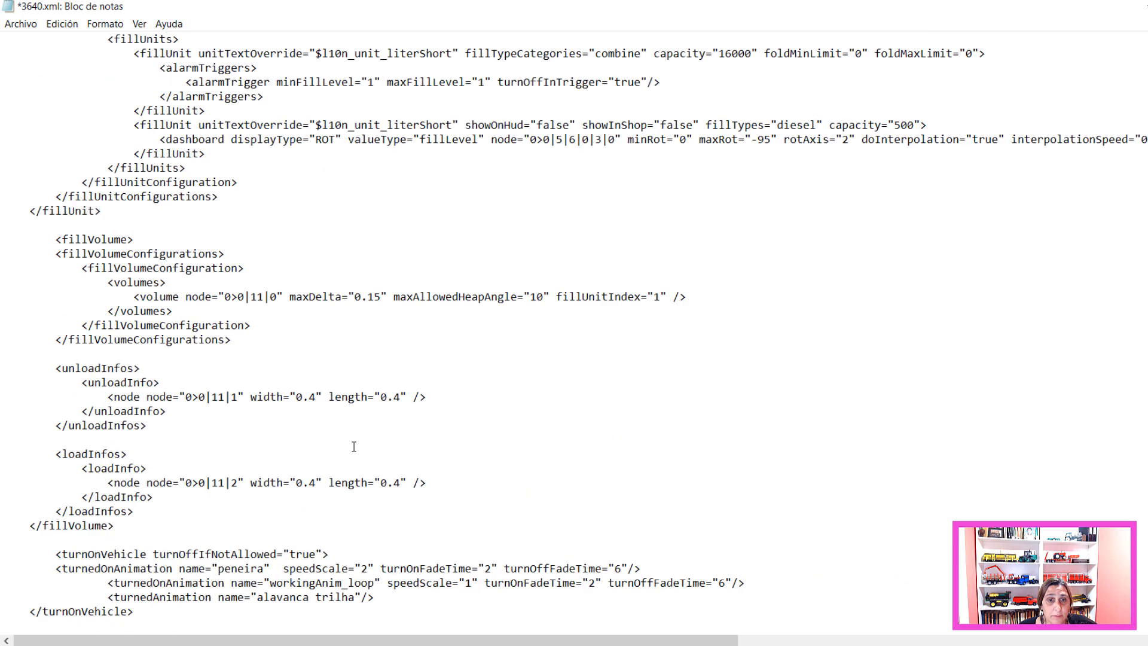
pyautogui.scroll(2, 354, 442)
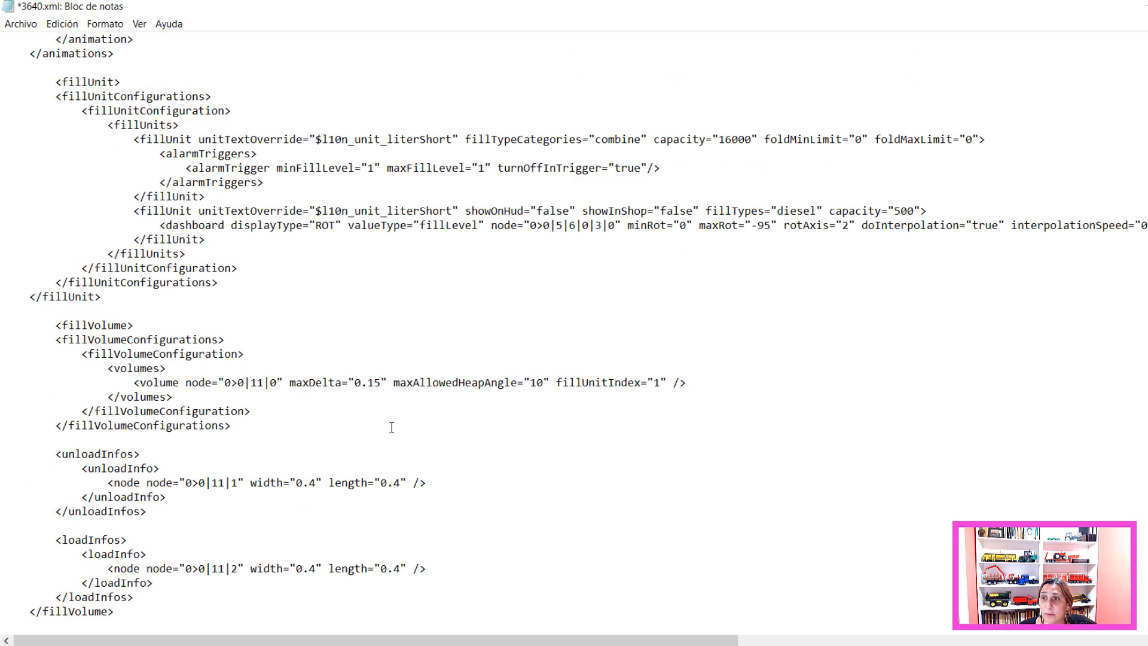
pyautogui.scroll(2, 393, 427)
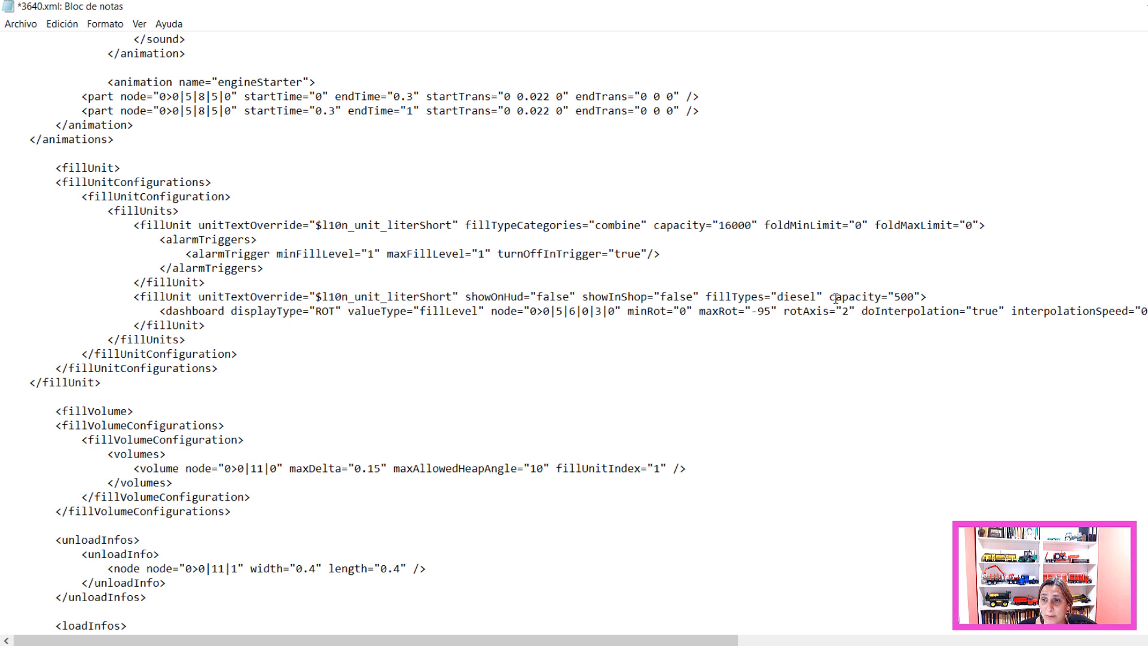
pyautogui.moveTo(830, 297); pyautogui.dragTo(916, 297)
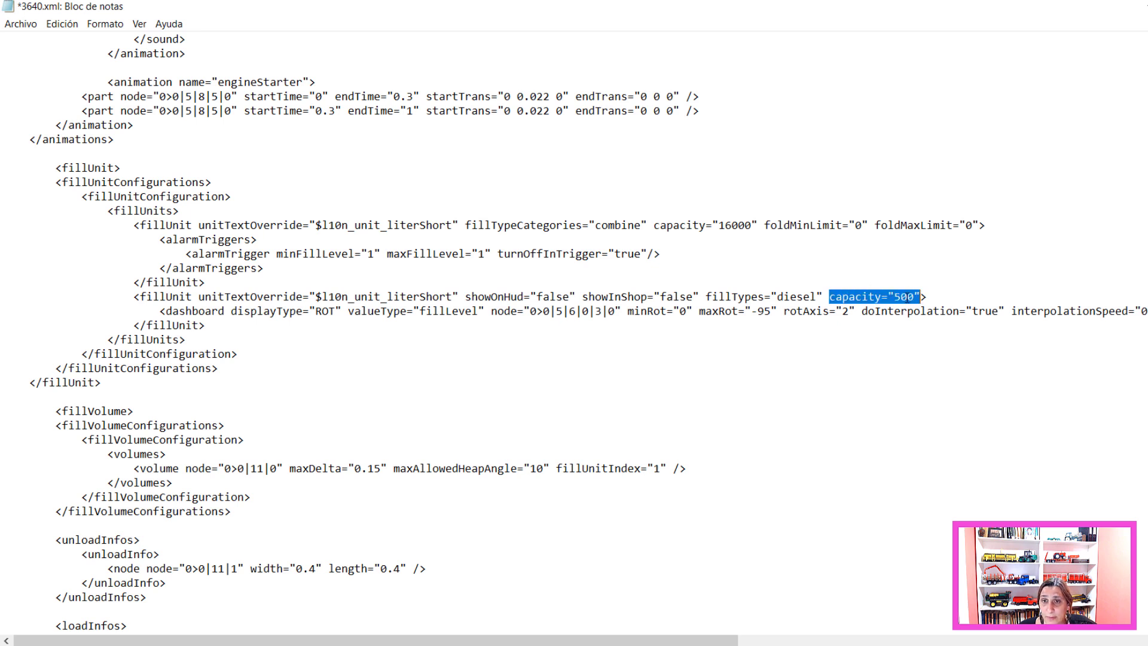
pyautogui.moveTo(707, 226); pyautogui.dragTo(760, 229)
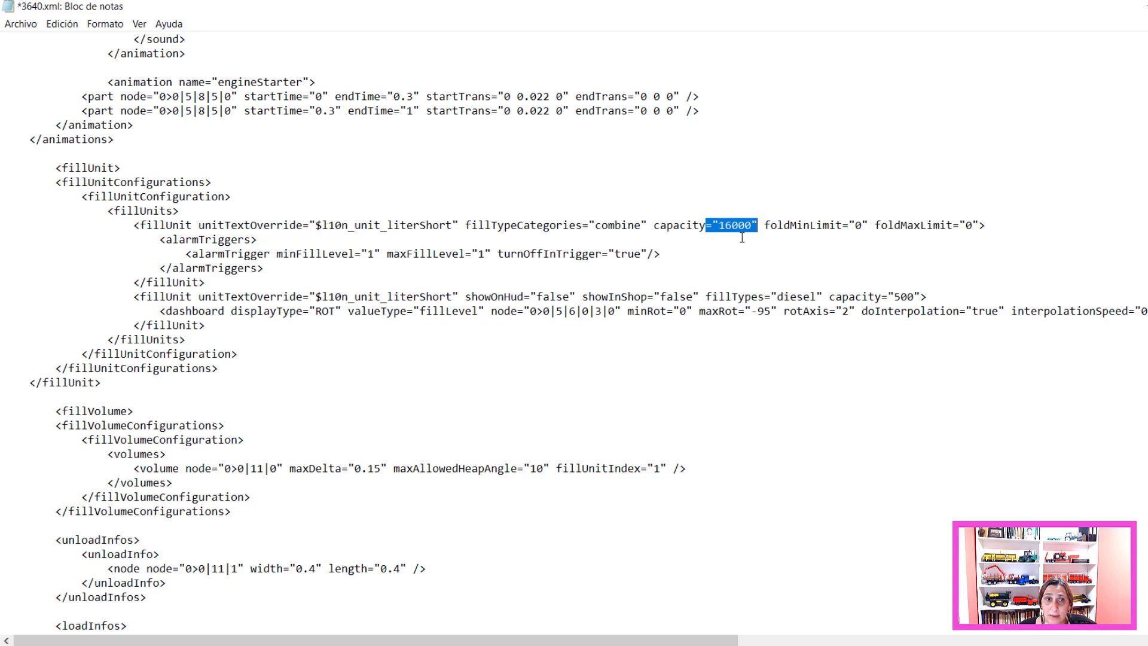
pyautogui.scroll(-8, 546, 418)
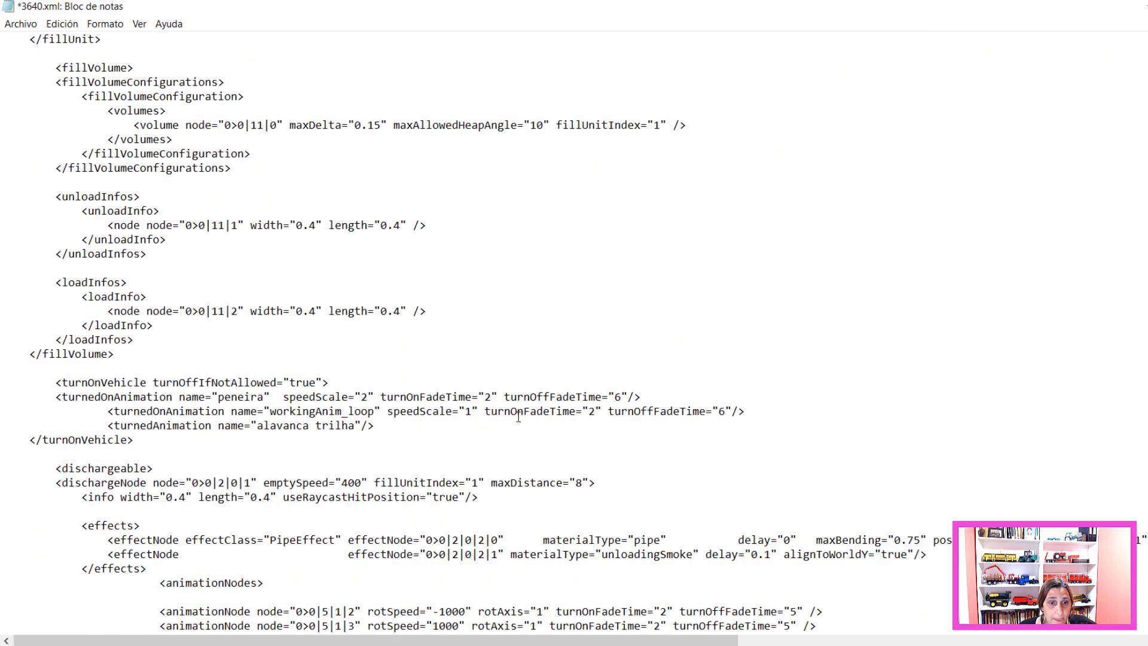
pyautogui.moveTo(262, 485); pyautogui.dragTo(373, 497)
pyautogui.click(345, 483)
pyautogui.moveTo(263, 483); pyautogui.dragTo(367, 485)
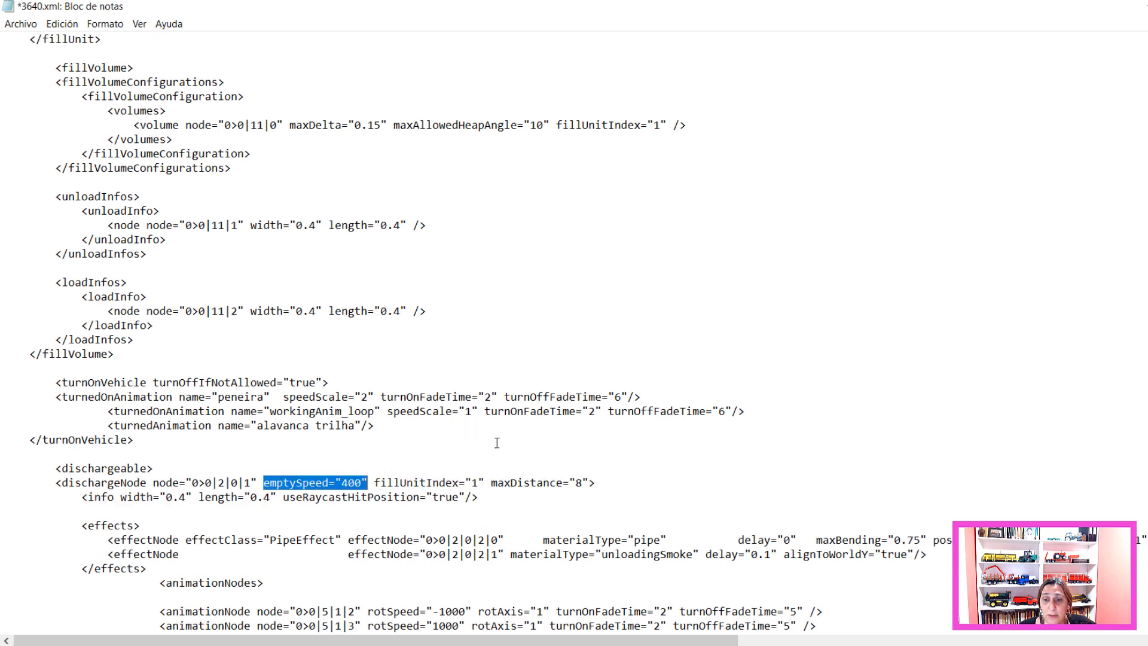
# - Look back through the file from the dischargeable section to storeData, examining the motorized, wheels and base sections for further settings to adjust
pyautogui.scroll(13, 496, 442)
pyautogui.scroll(20, 496, 443)
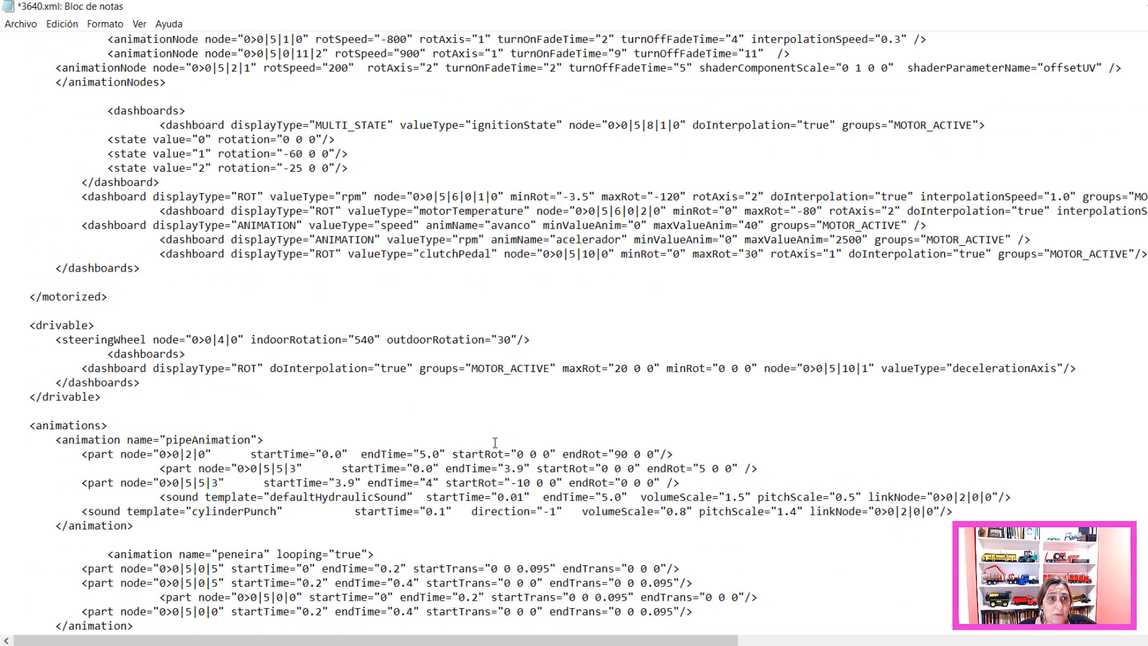
pyautogui.scroll(12, 495, 442)
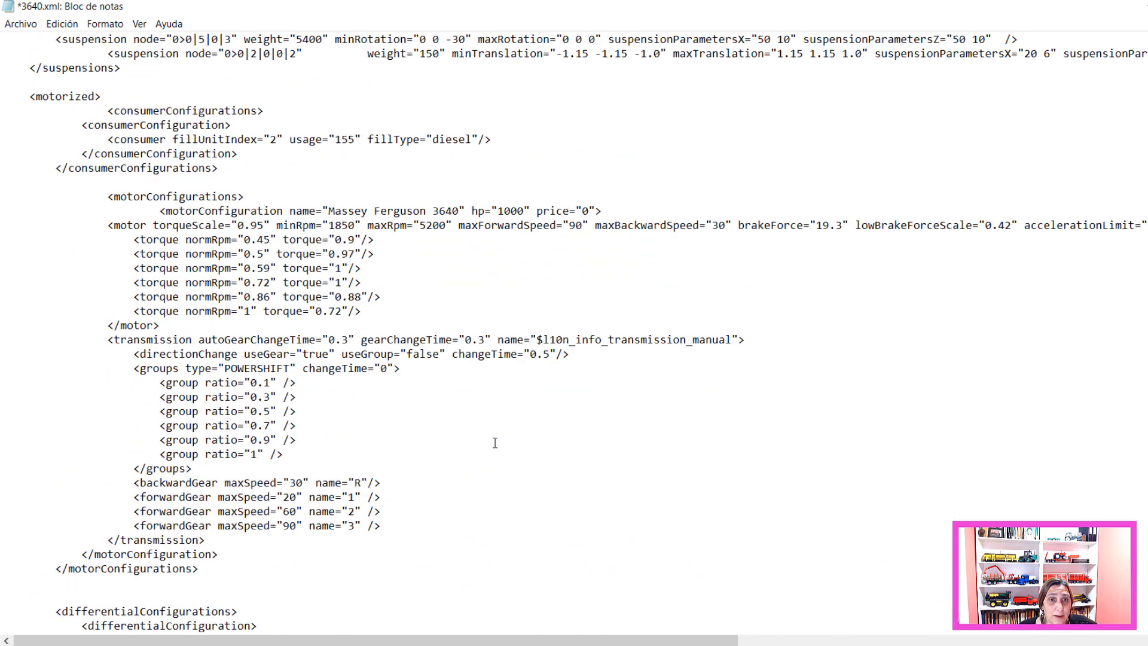
pyautogui.scroll(1, 495, 443)
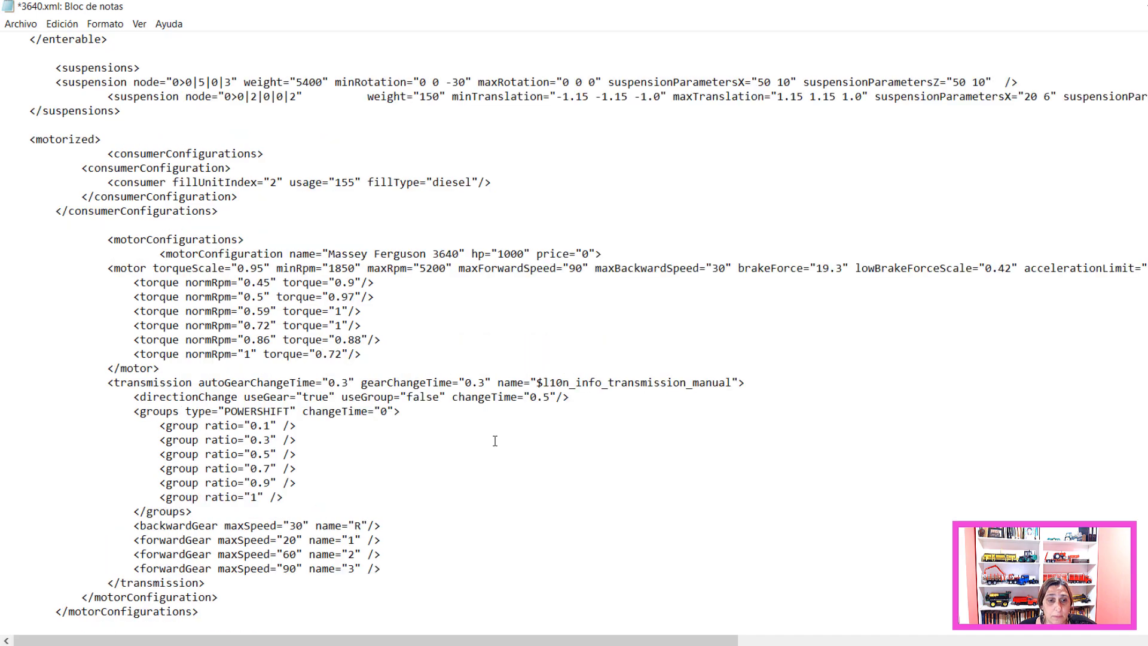
pyautogui.scroll(20, 496, 440)
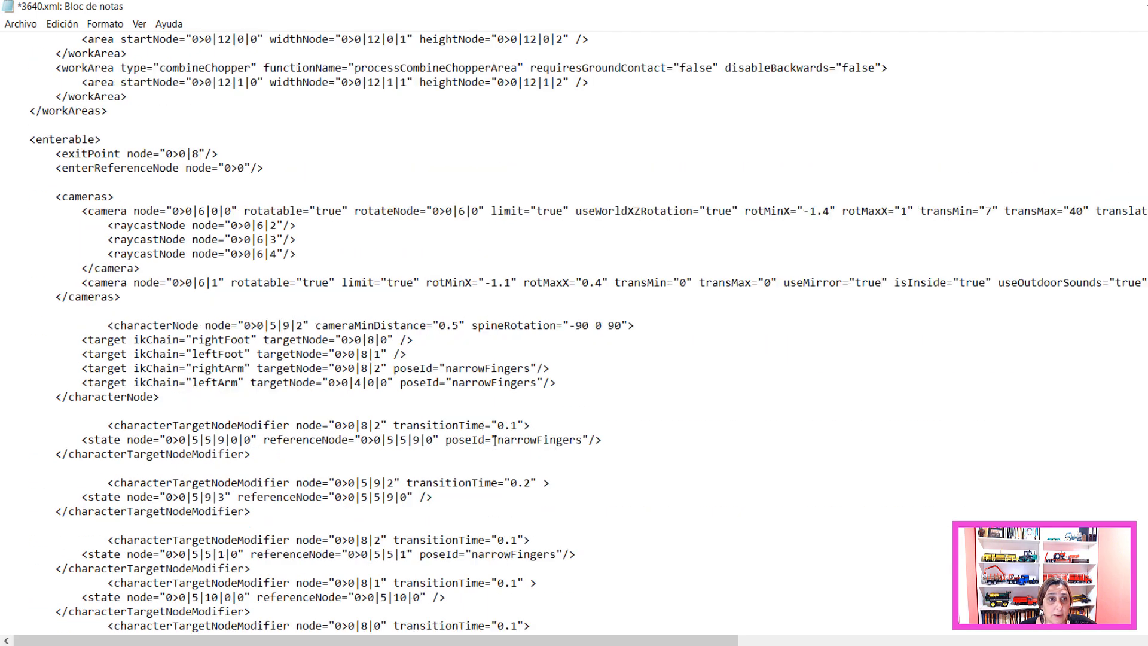
pyautogui.scroll(20, 495, 441)
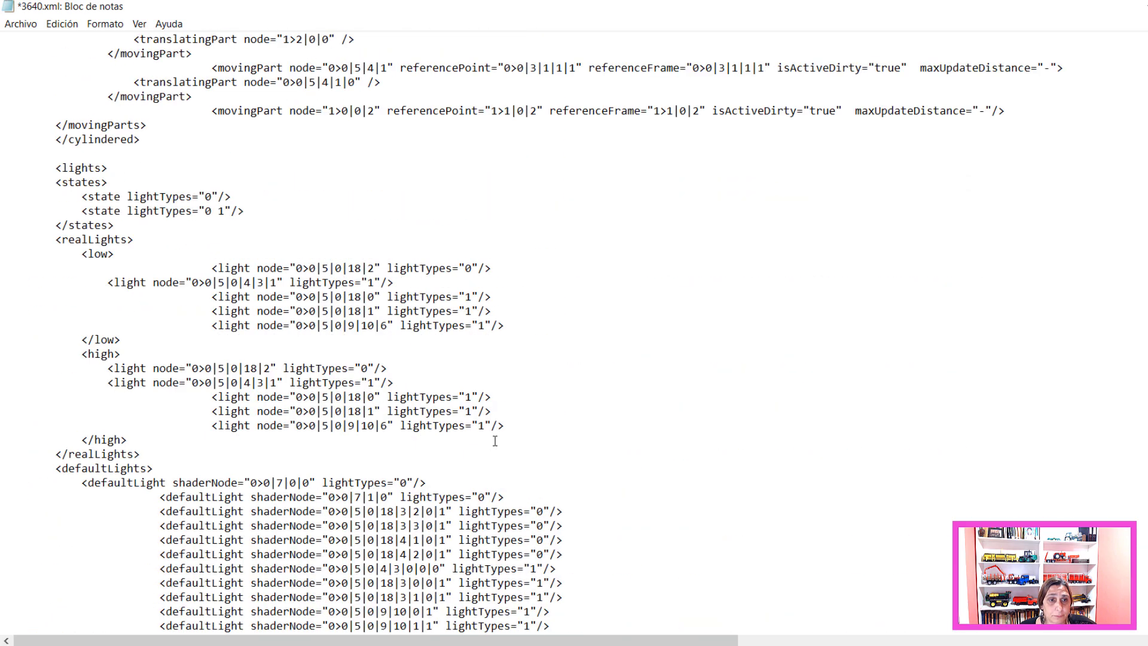
pyautogui.scroll(20, 495, 441)
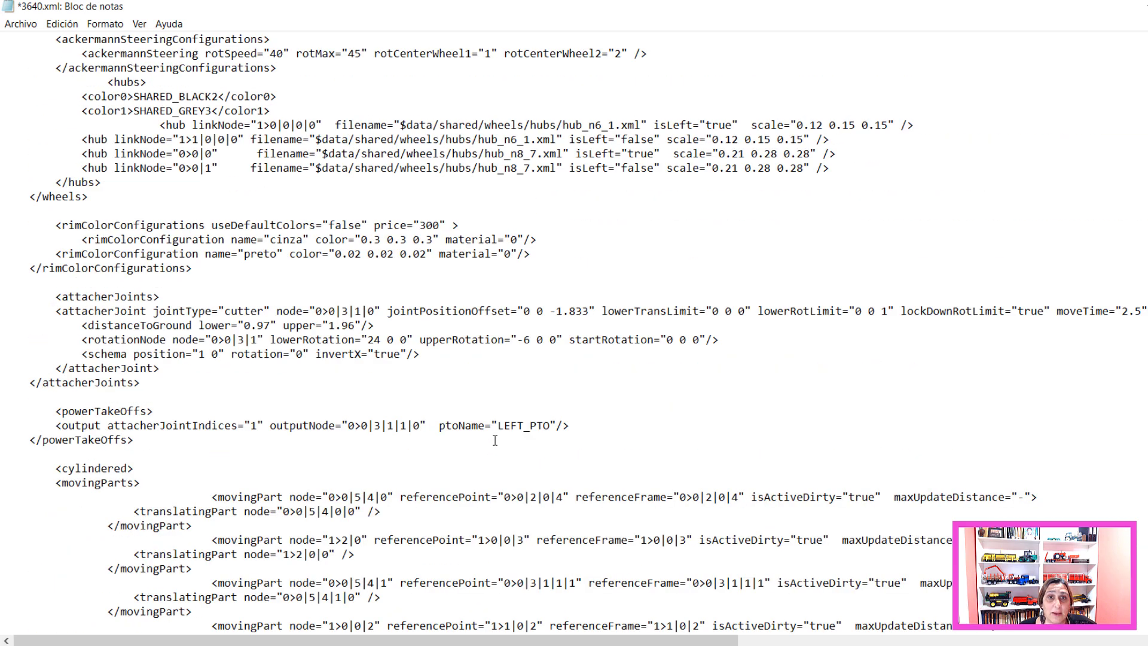
pyautogui.scroll(5, 419, 443)
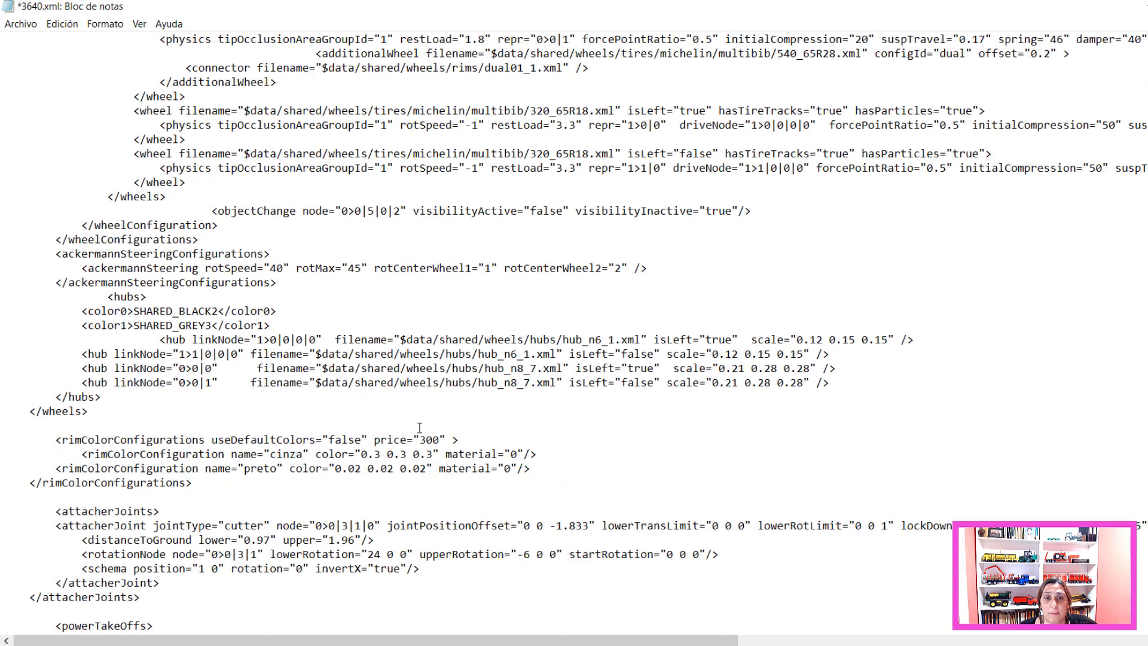
pyautogui.scroll(6, 421, 425)
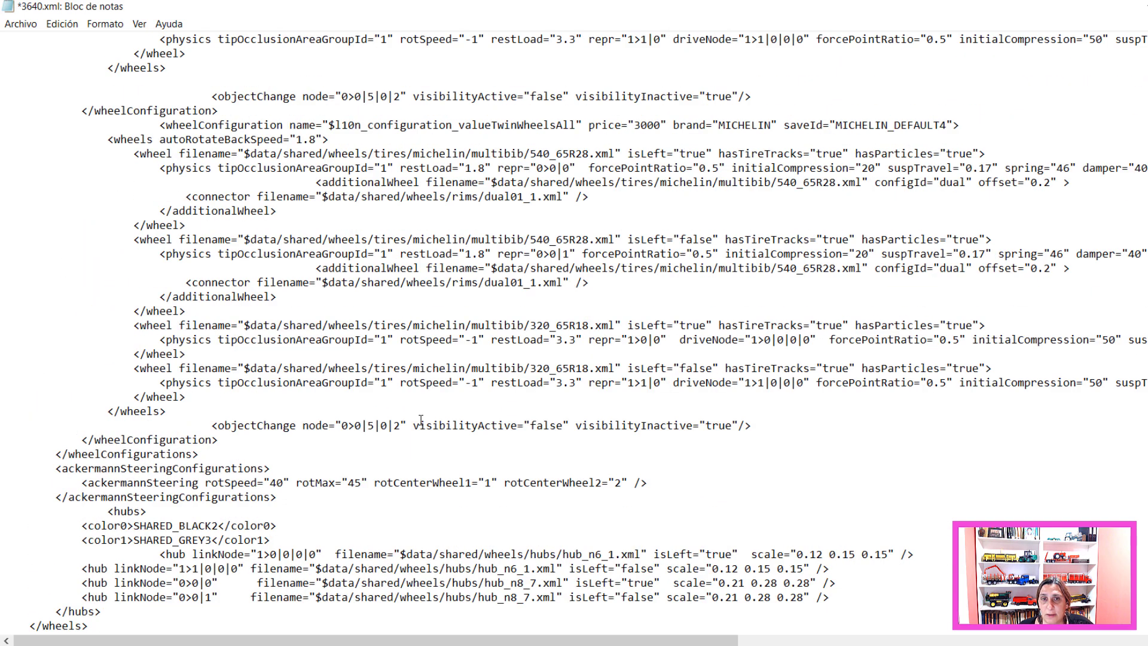
pyautogui.scroll(15, 421, 420)
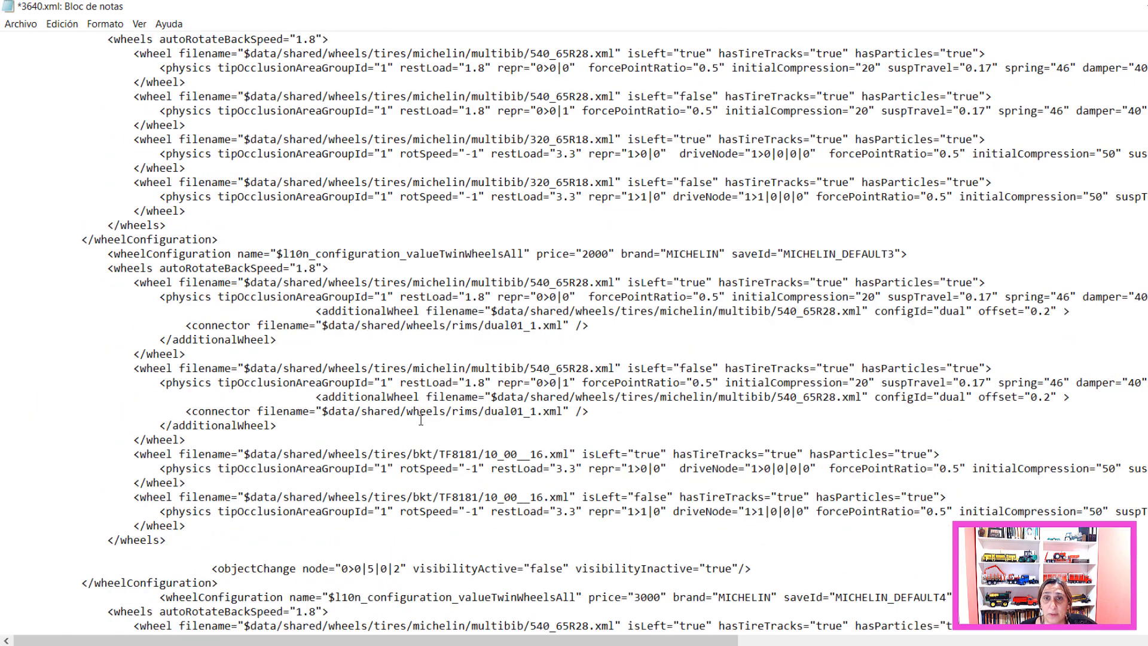
pyautogui.scroll(5, 419, 420)
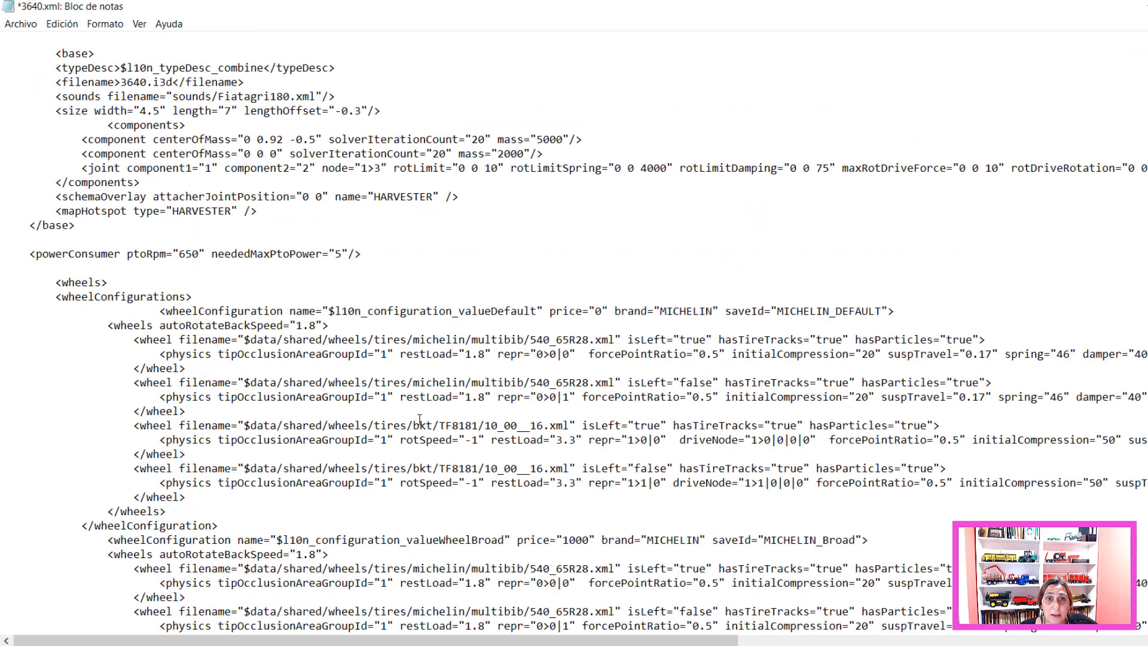
pyautogui.scroll(2, 419, 420)
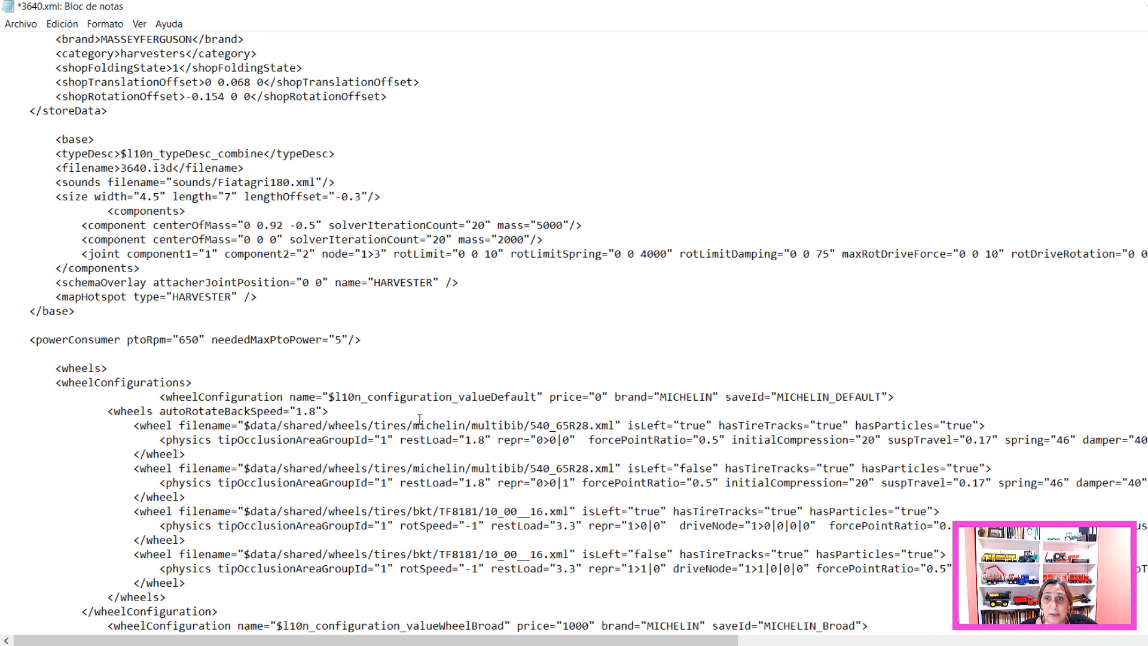
pyautogui.scroll(1, 419, 420)
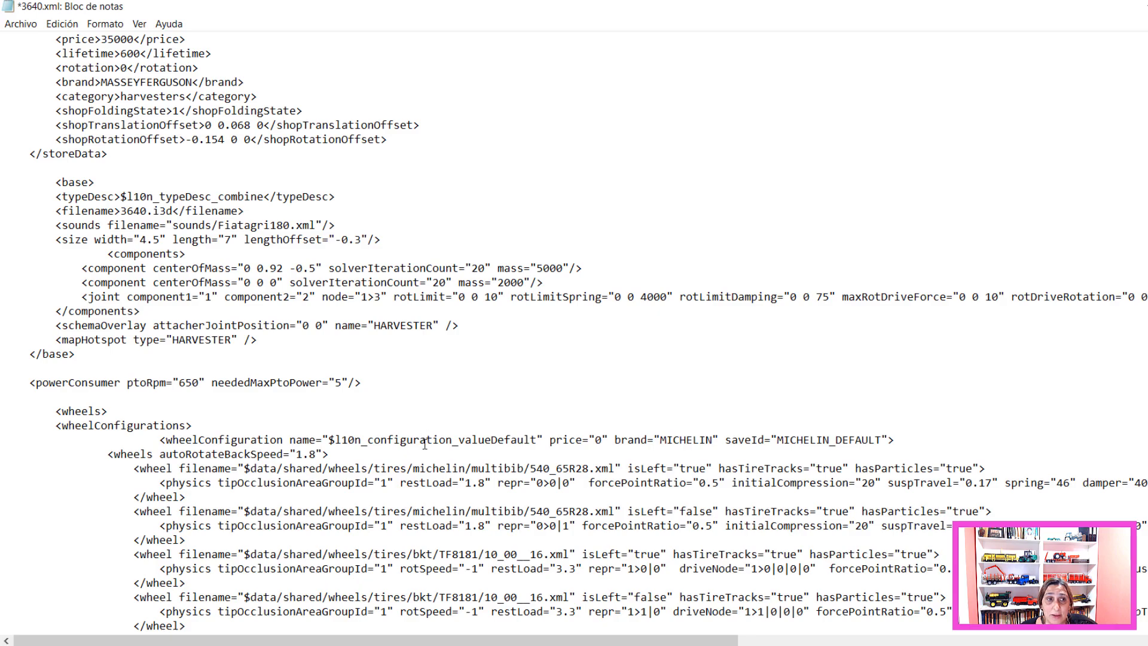
# - Examine the wheel, attacher joint, lights, work area, enterable and suspension sections down to the motor configurations
pyautogui.scroll(-10, 420, 437)
pyautogui.scroll(-13, 424, 471)
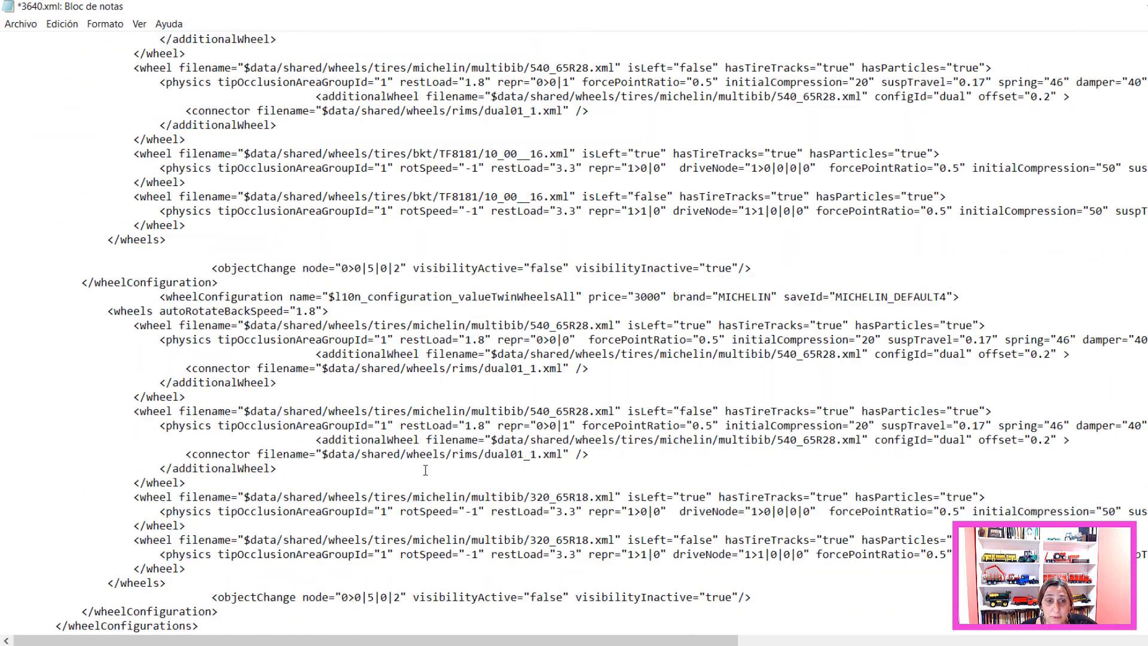
pyautogui.scroll(-12, 426, 469)
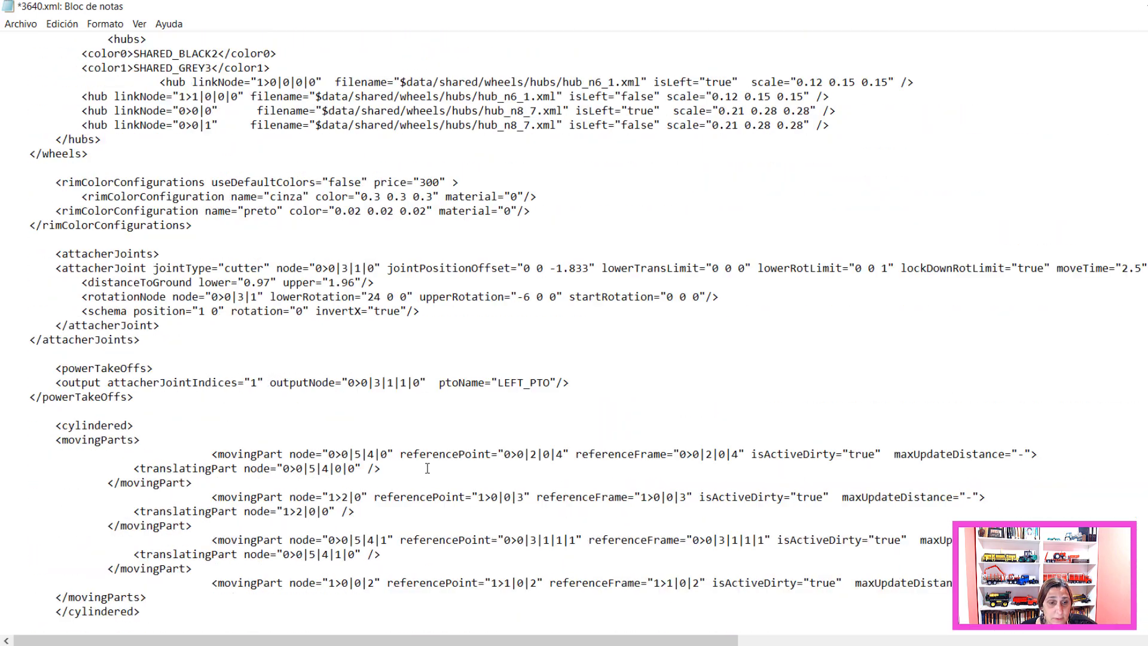
pyautogui.scroll(-7, 428, 468)
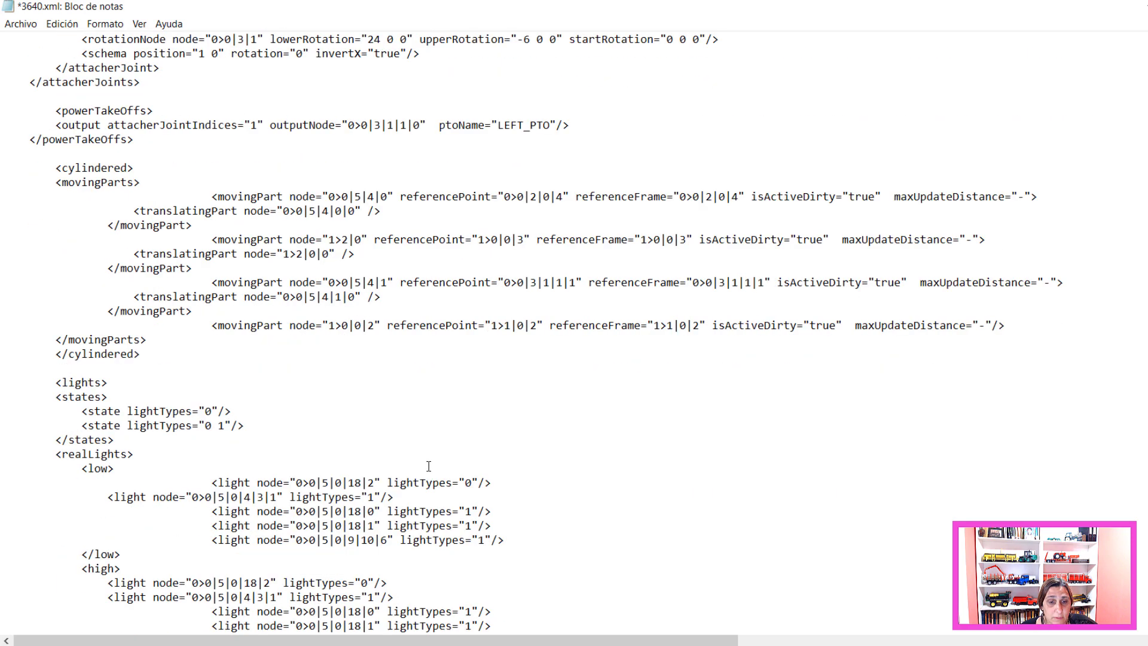
pyautogui.scroll(-9, 429, 468)
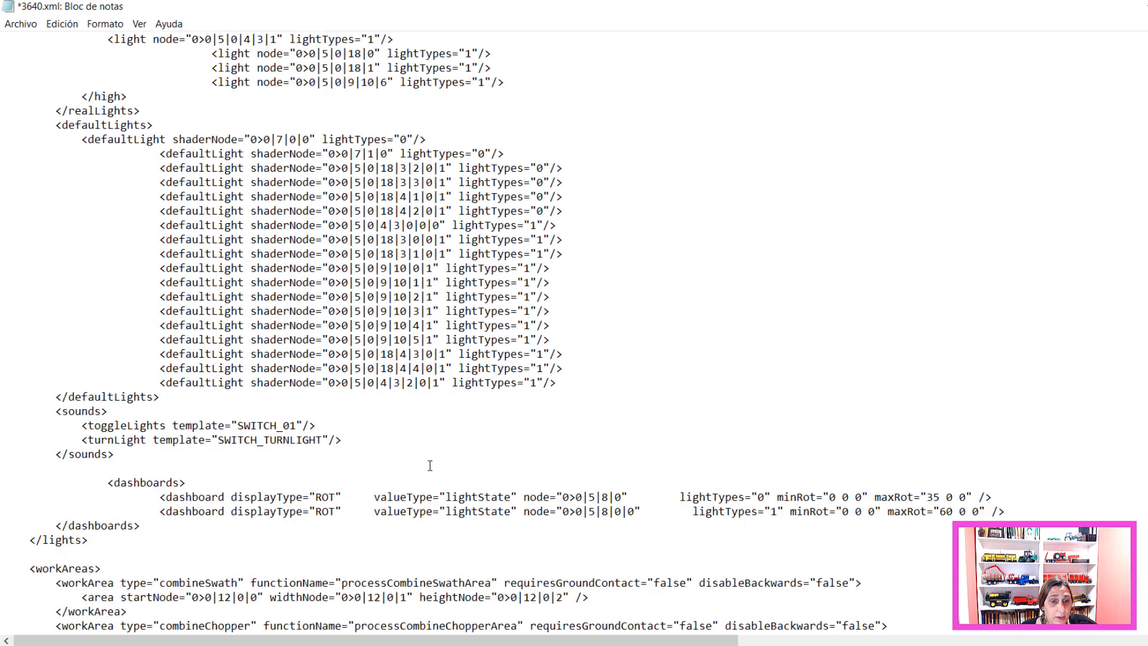
pyautogui.scroll(-8, 430, 466)
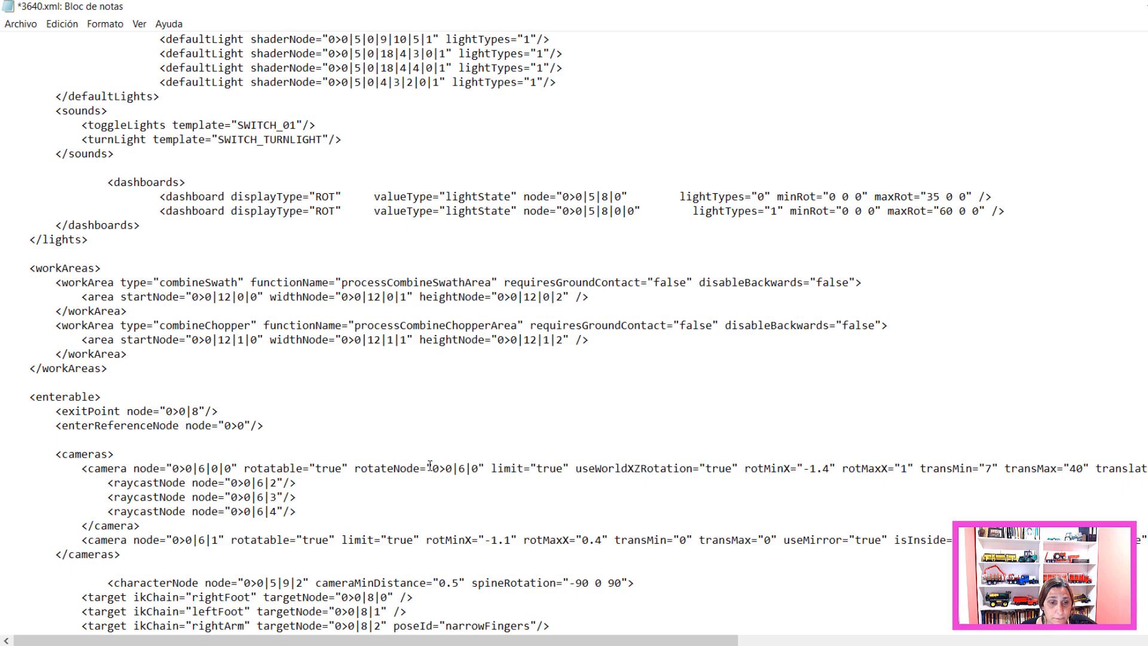
pyautogui.scroll(-10, 430, 465)
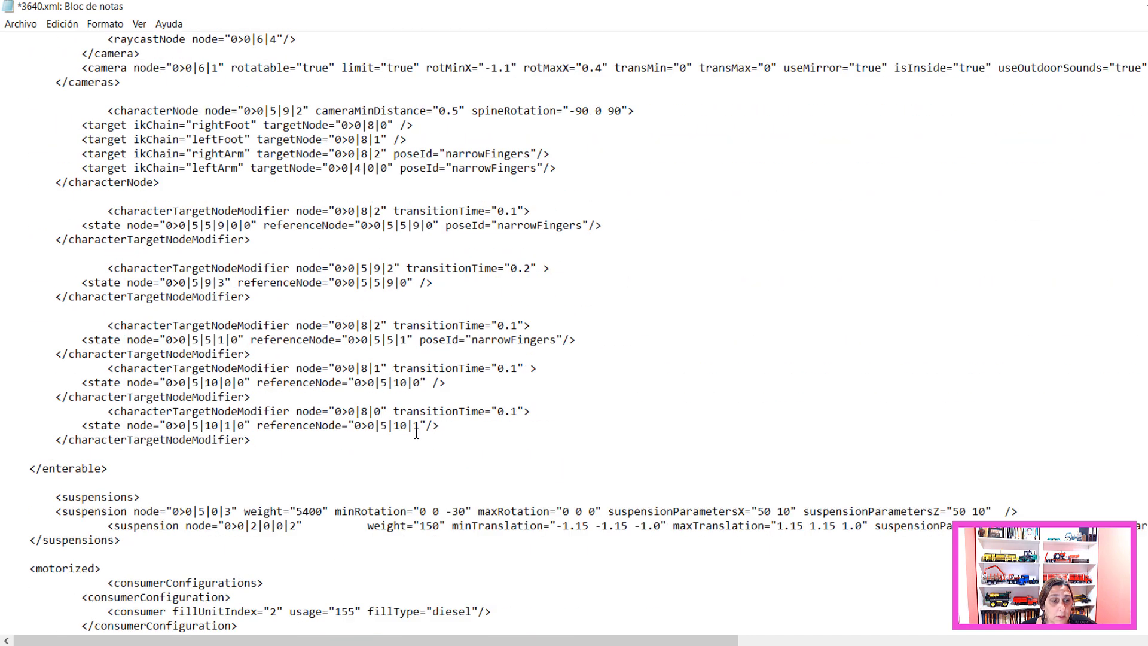
pyautogui.scroll(-4, 416, 432)
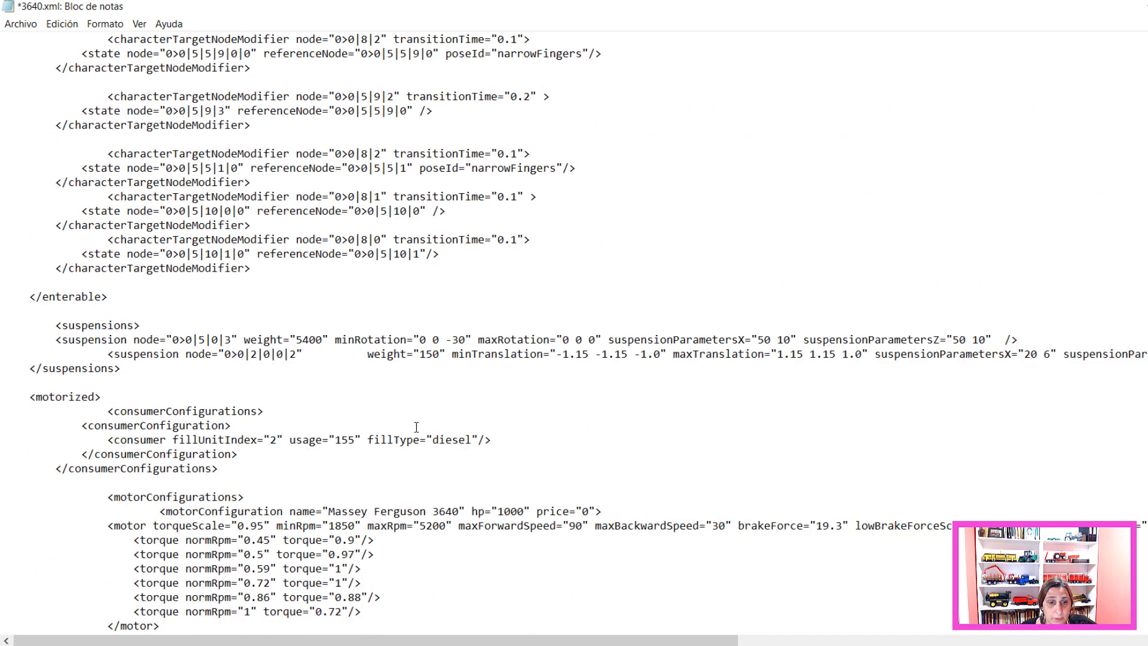
pyautogui.scroll(-1, 413, 425)
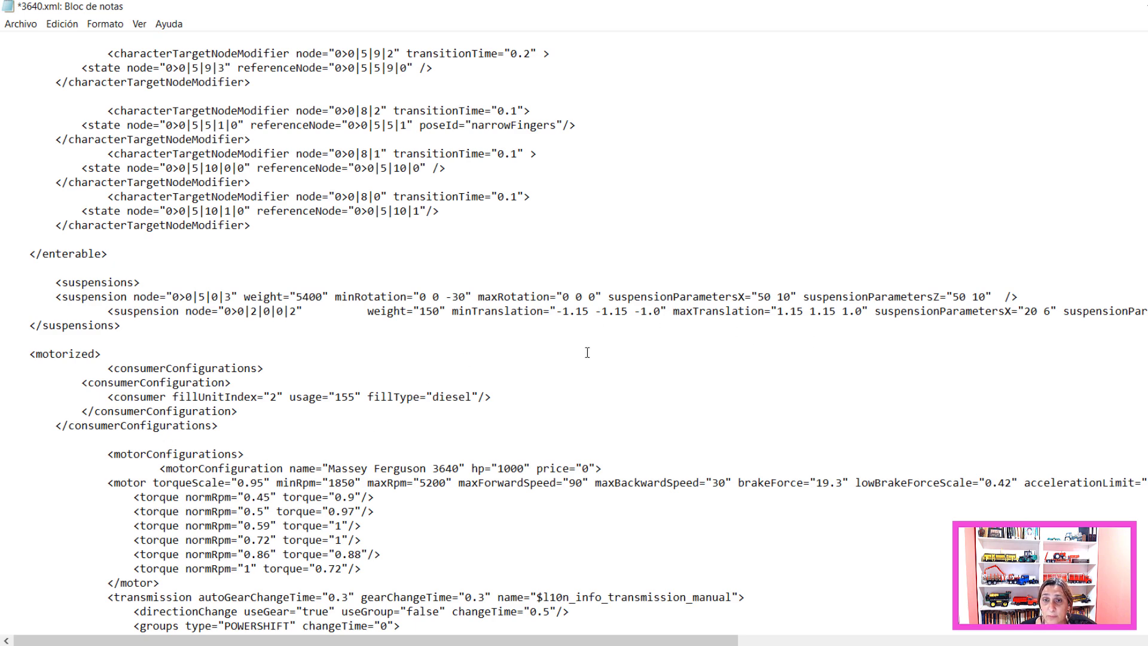
pyautogui.scroll(-1, 385, 489)
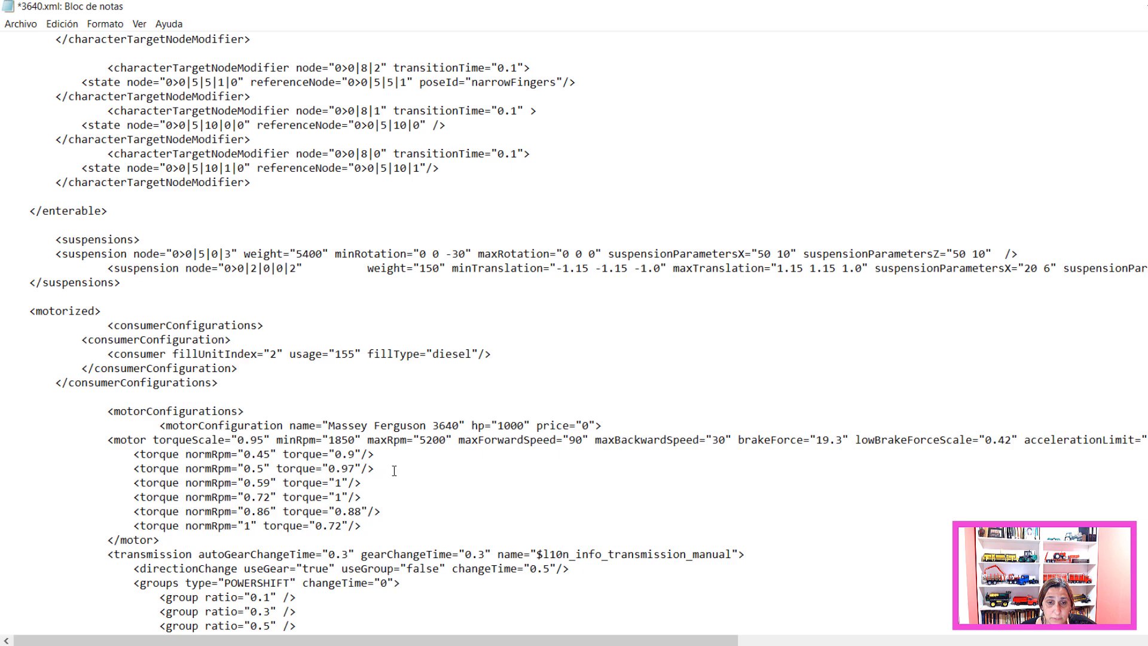
# - Review the hp, maxForwardSpeed, brakeForce and lowBrakeForceScale settings of the Massey Ferguson 3640 motor configuration
pyautogui.moveTo(276, 441); pyautogui.dragTo(527, 426)
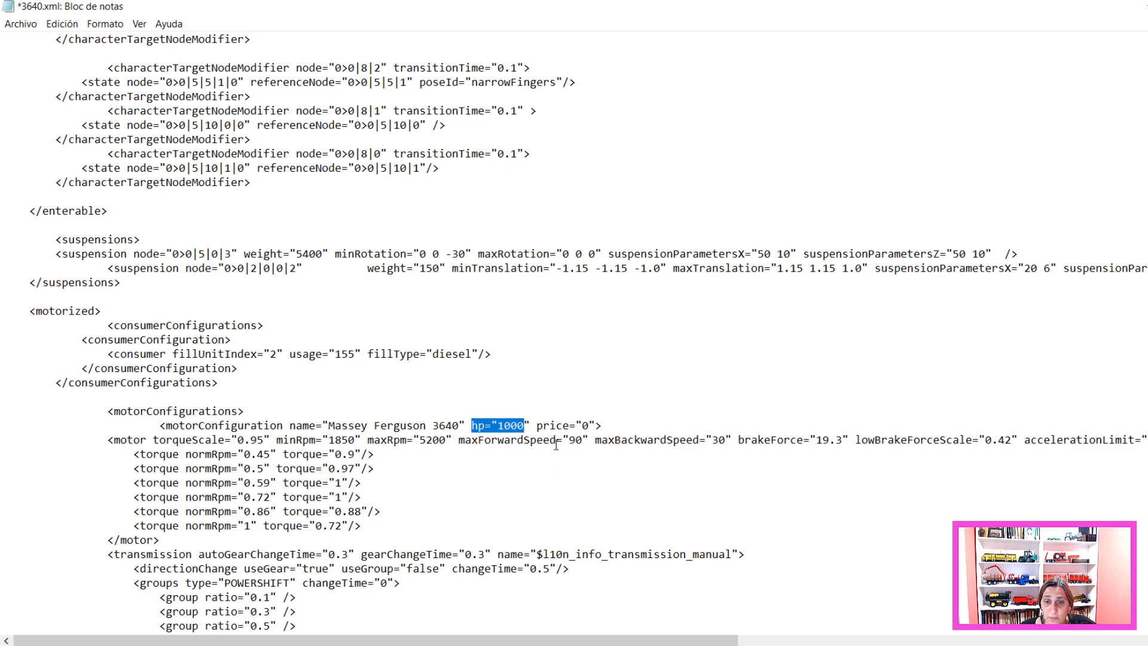
pyautogui.moveTo(563, 443); pyautogui.dragTo(595, 442)
pyautogui.moveTo(700, 442); pyautogui.dragTo(852, 443)
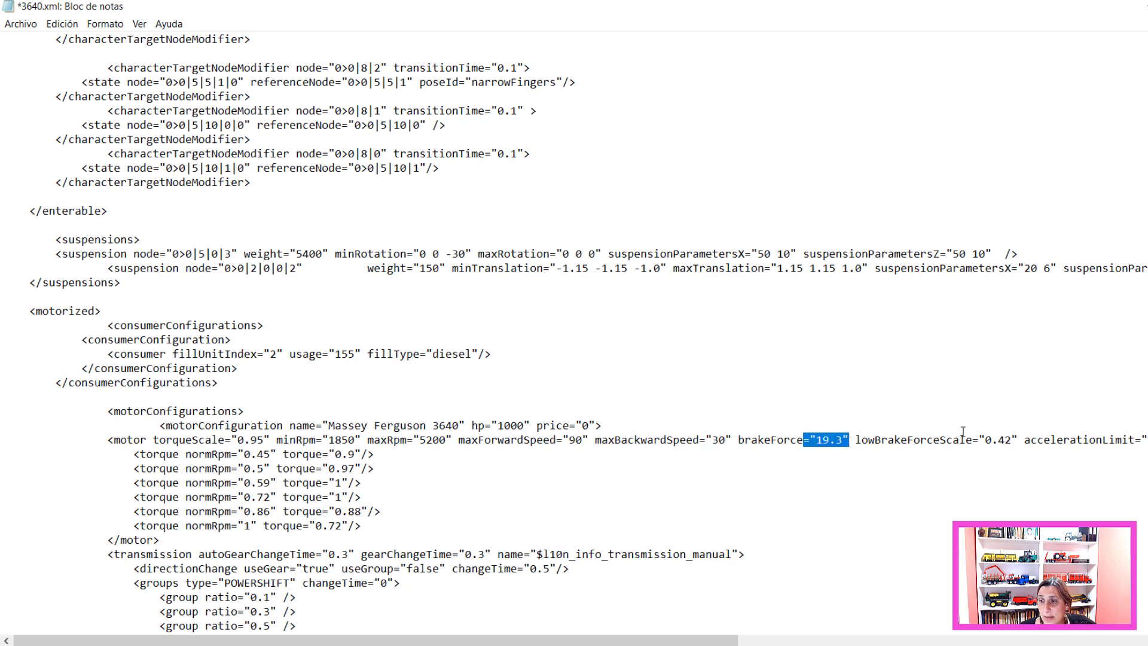
pyautogui.moveTo(965, 442); pyautogui.dragTo(1021, 443)
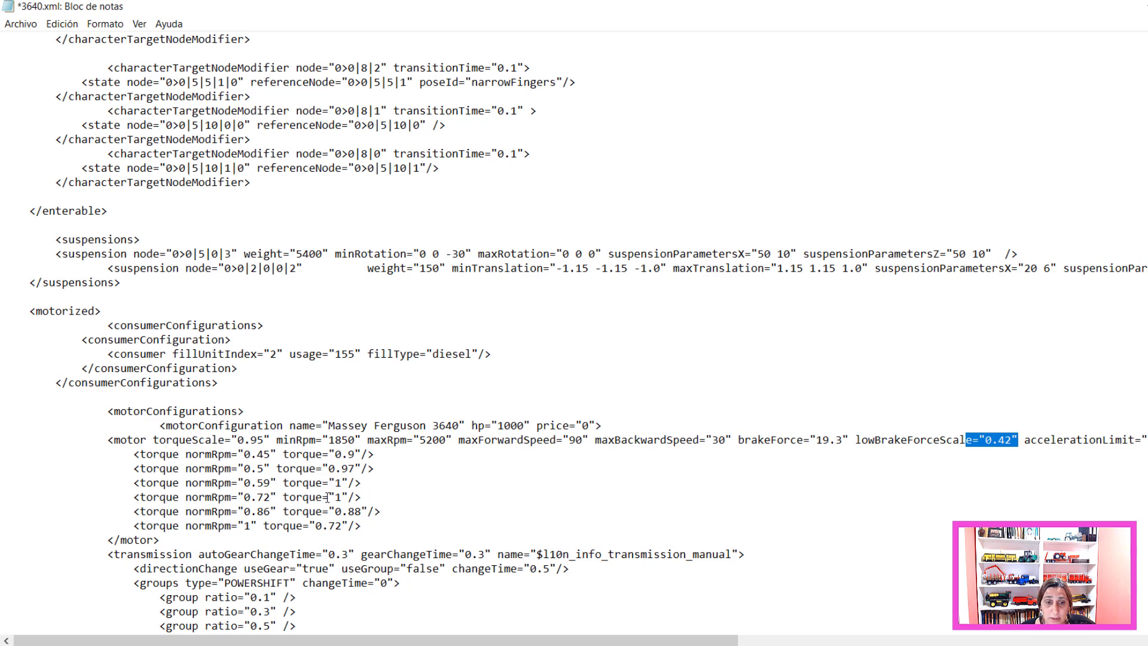
# - Review the maxSpeed settings of the backward gear and the three forward gears in the transmission section
pyautogui.scroll(-2, 393, 524)
pyautogui.scroll(-1, 403, 500)
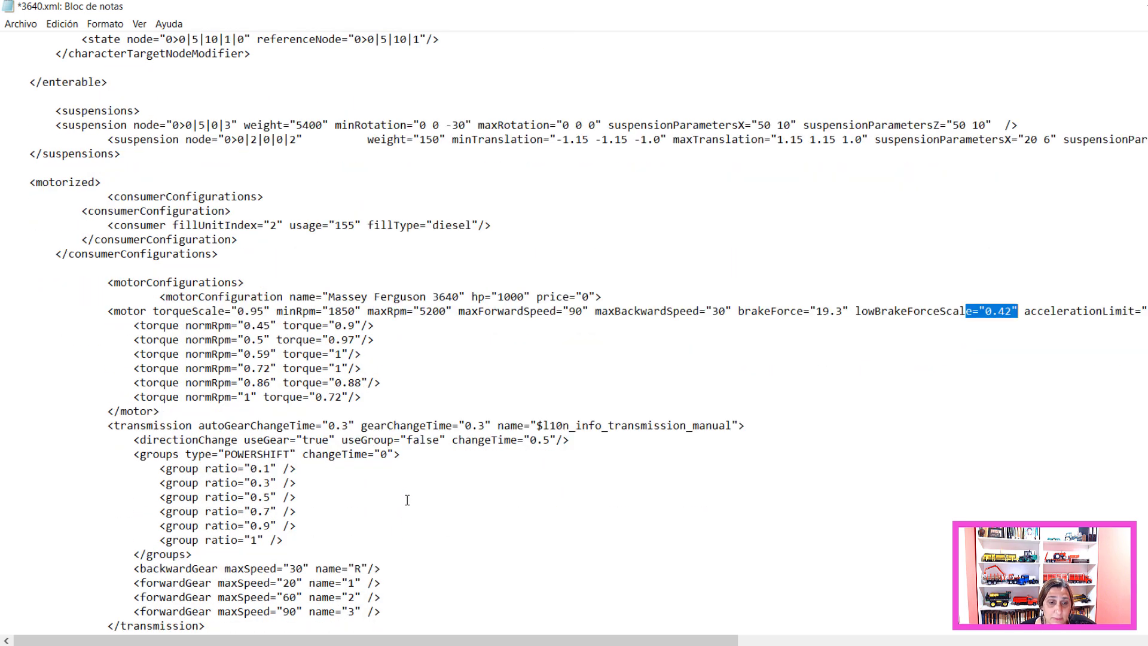
pyautogui.scroll(-1, 409, 489)
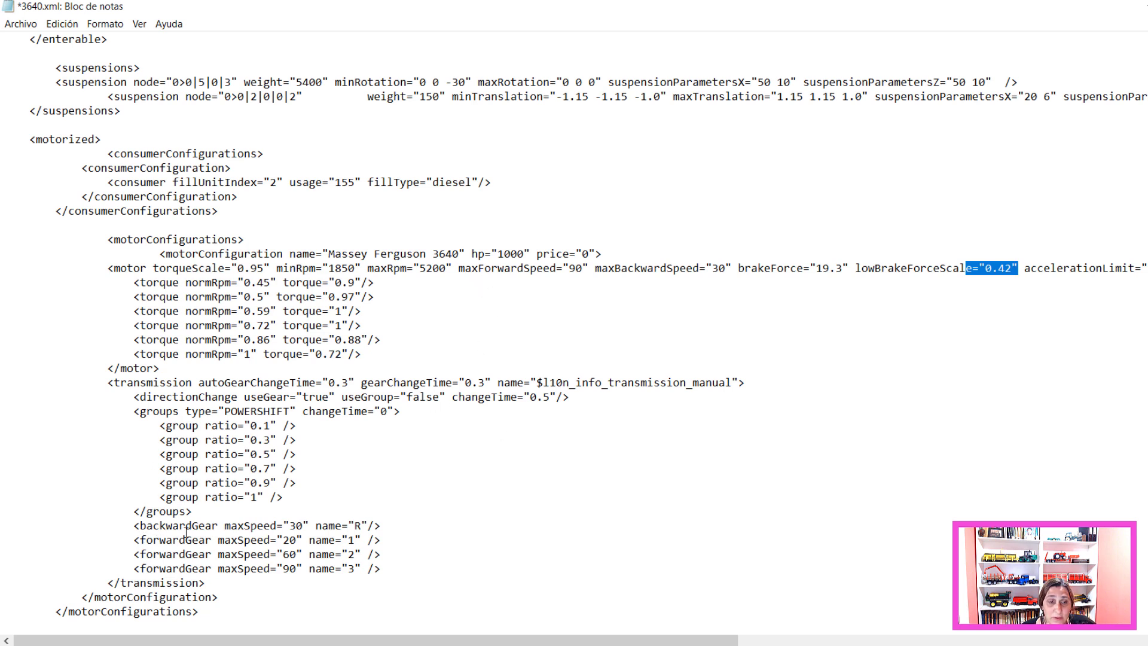
pyautogui.moveTo(219, 531); pyautogui.dragTo(368, 569)
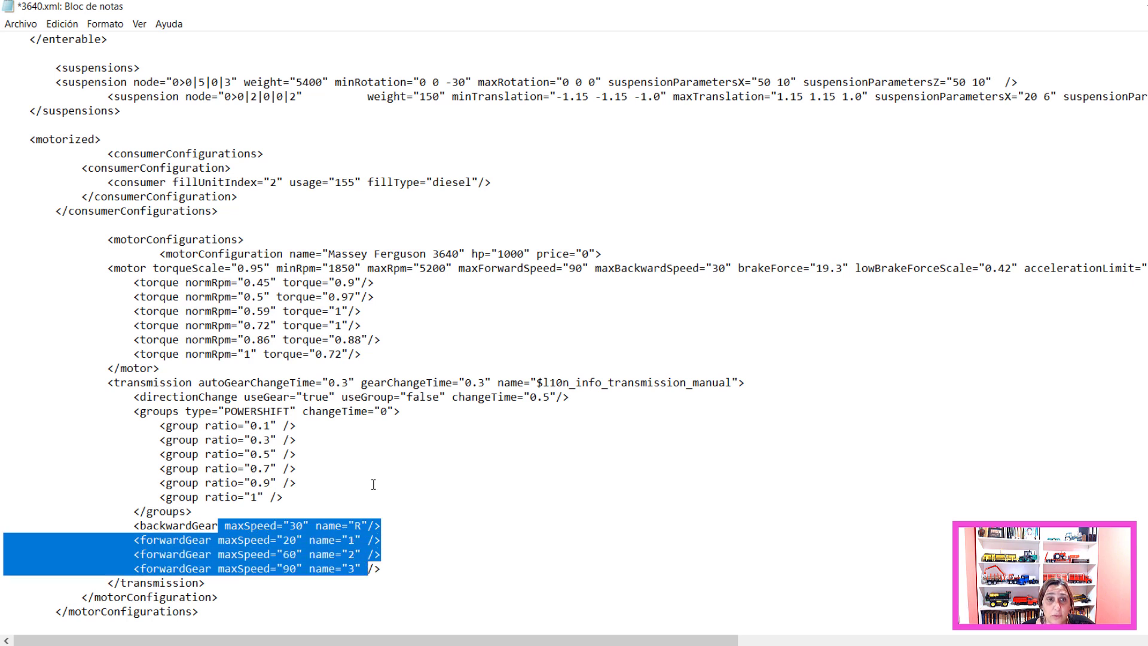
pyautogui.click(918, 233)
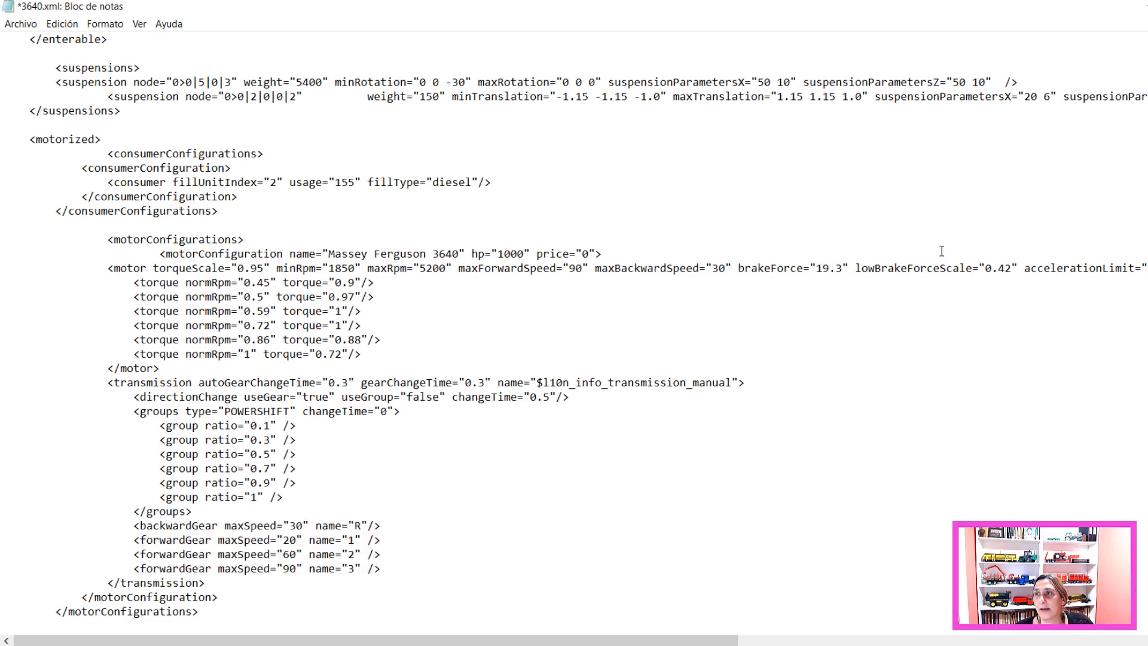
# - Look through the camera, lights and wheel configuration sections back up to the base and storeData sections
pyautogui.scroll(9, 937, 239)
pyautogui.scroll(16, 935, 222)
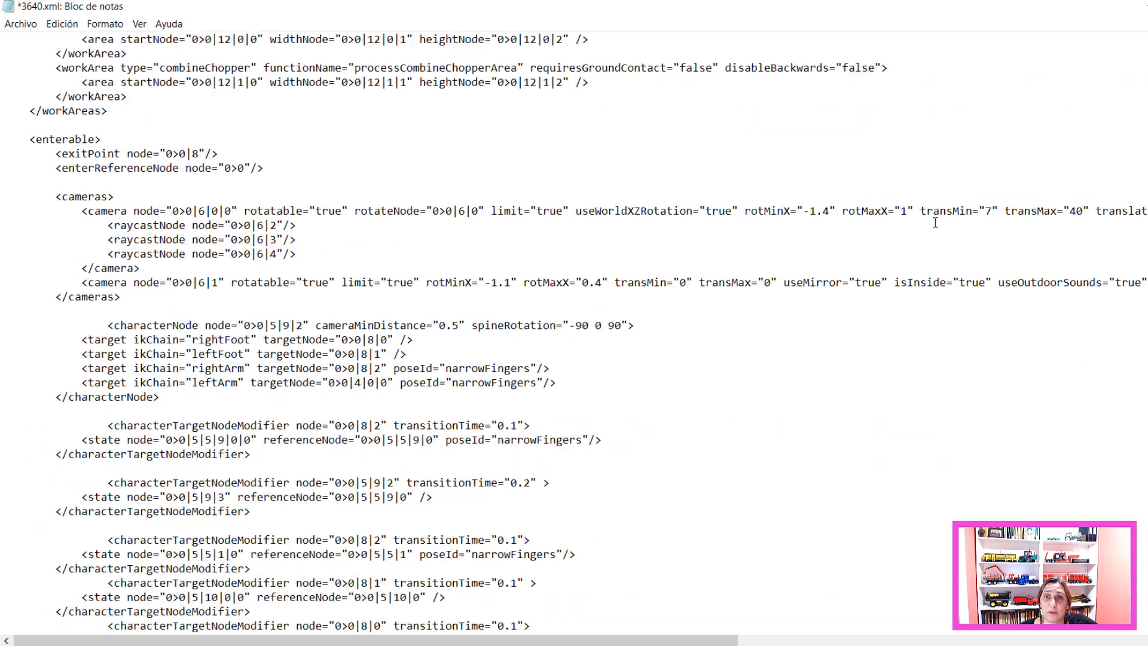
pyautogui.scroll(20, 936, 222)
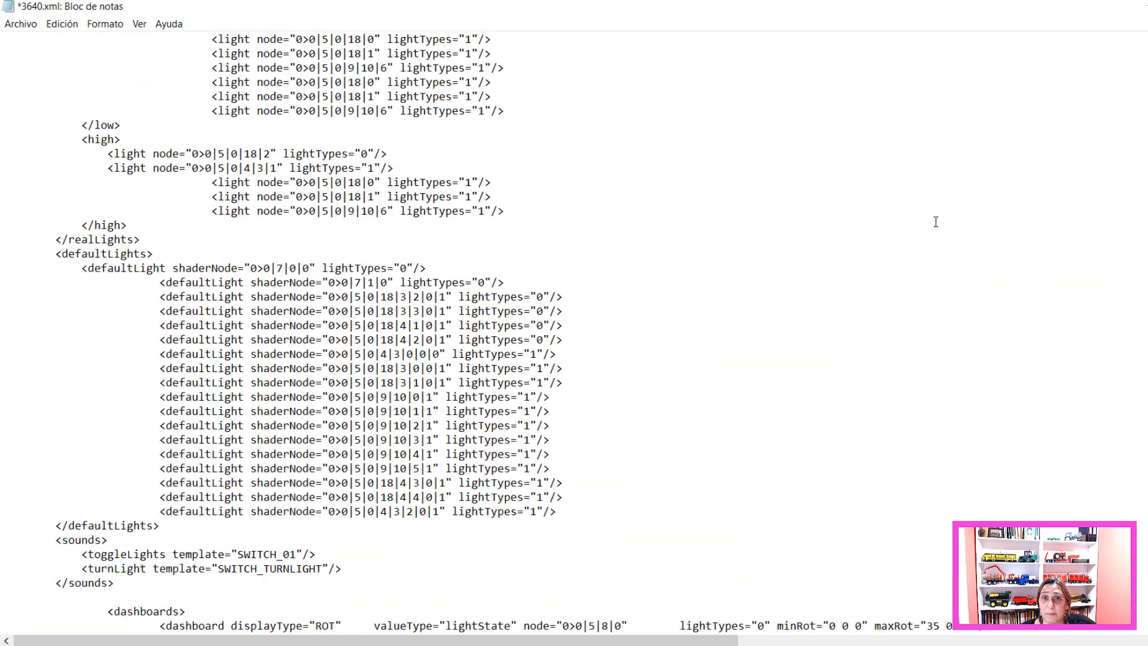
pyautogui.scroll(11, 936, 222)
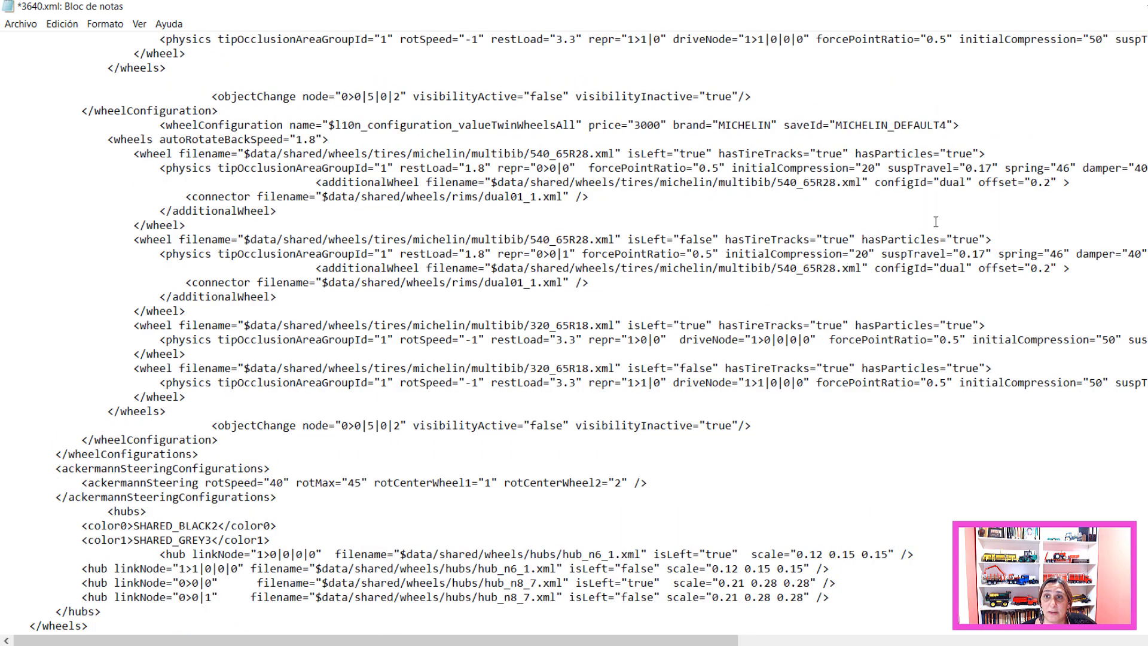
pyautogui.scroll(5, 936, 222)
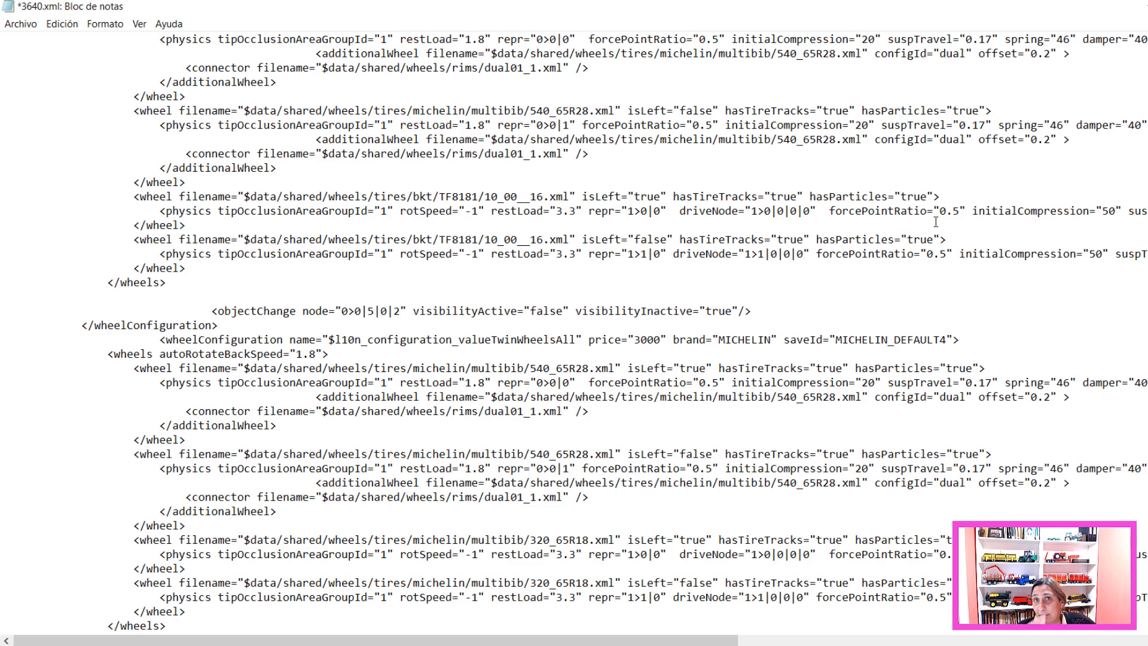
pyautogui.scroll(15, 936, 222)
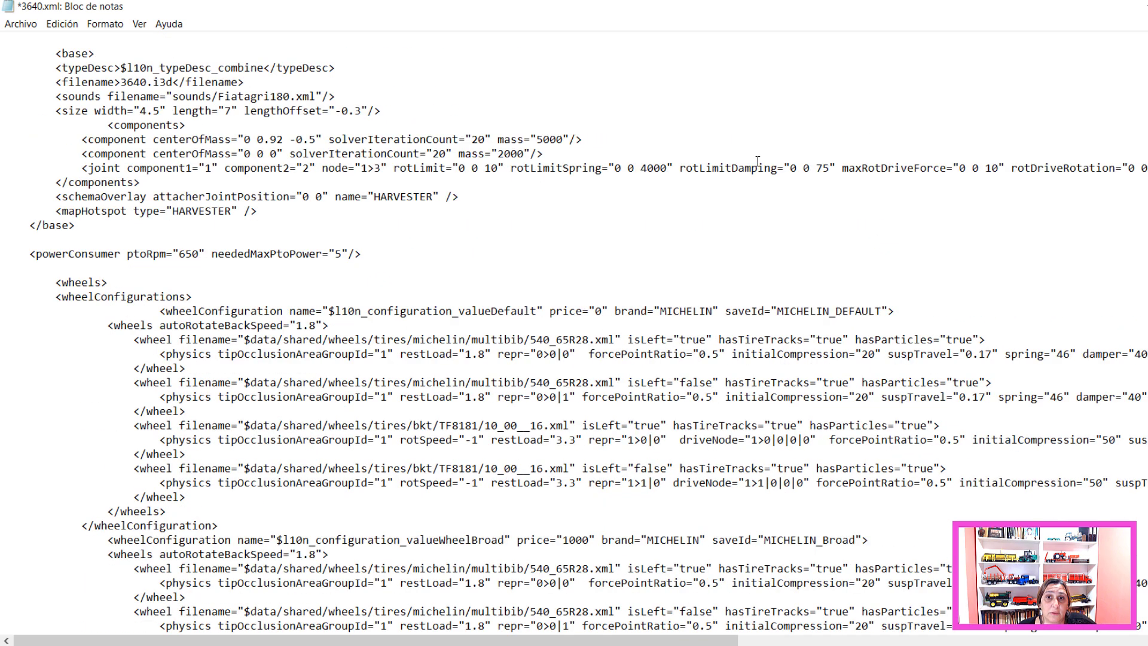
pyautogui.scroll(1, 689, 194)
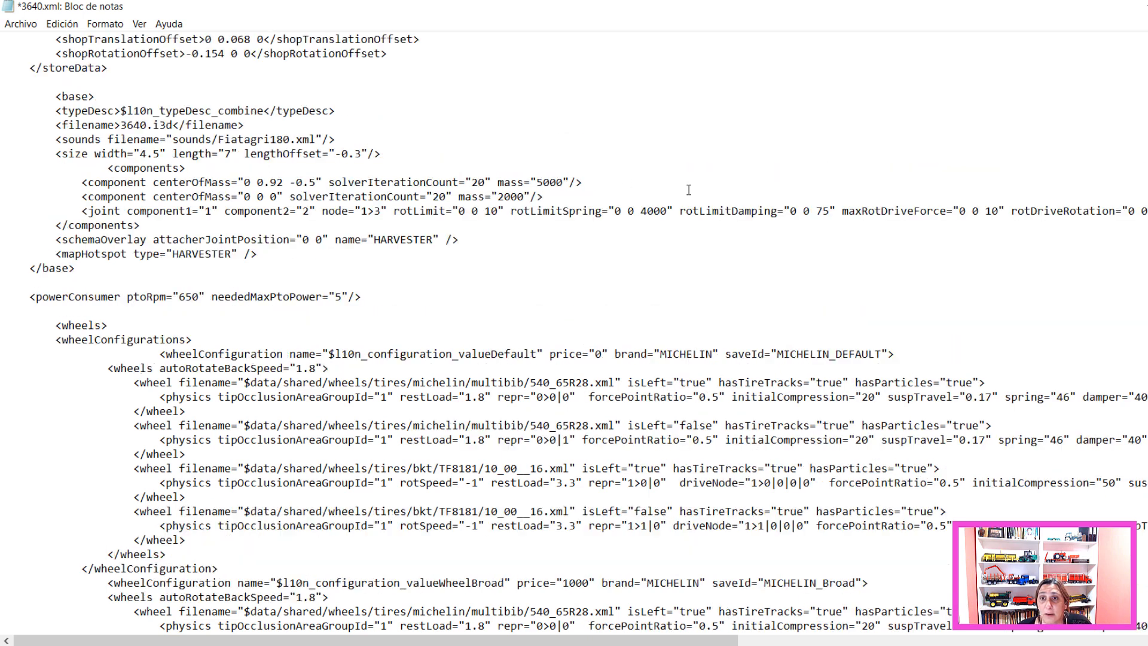
pyautogui.scroll(1, 692, 183)
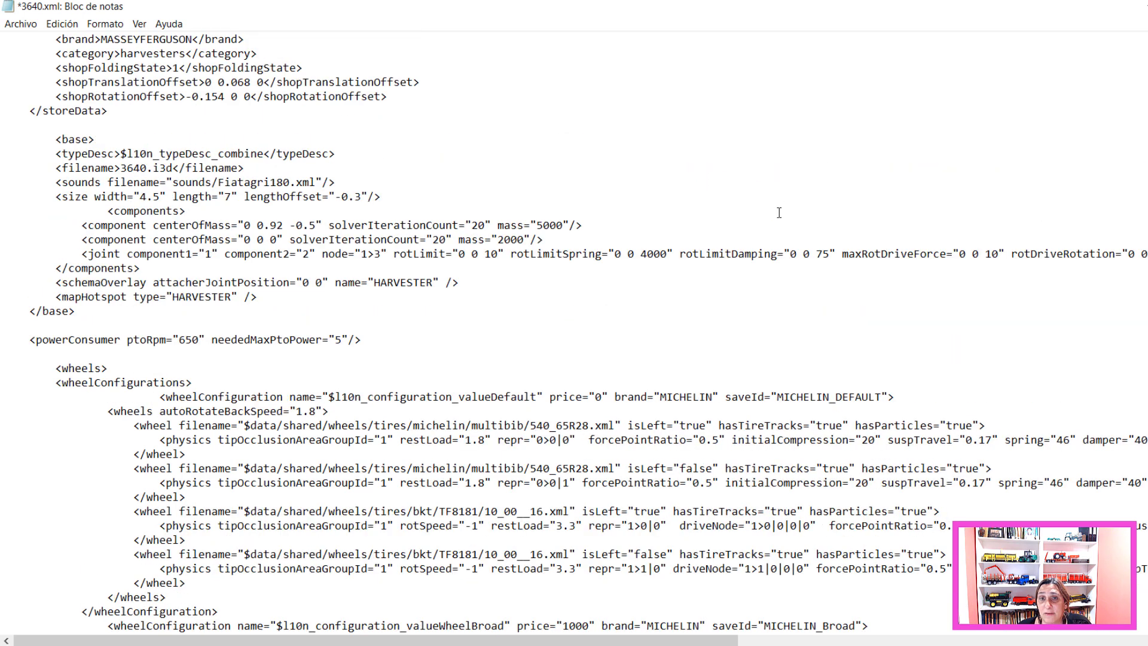
# - Review the mass settings of the two components in the base section
pyautogui.moveTo(491, 225); pyautogui.dragTo(543, 239)
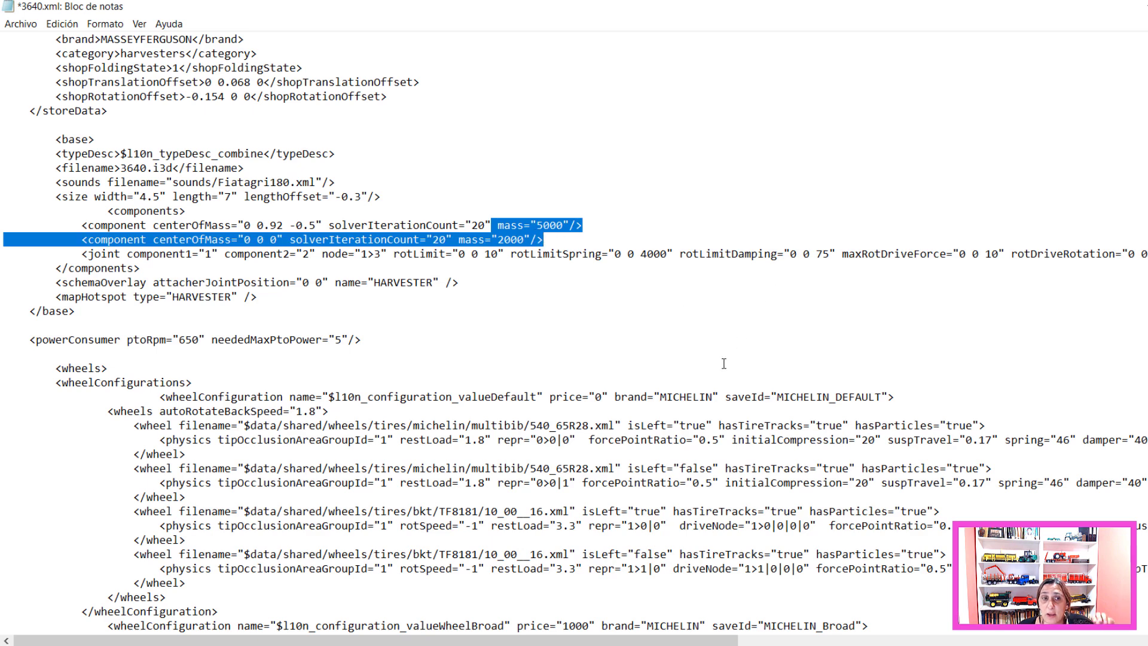
pyautogui.click(734, 323)
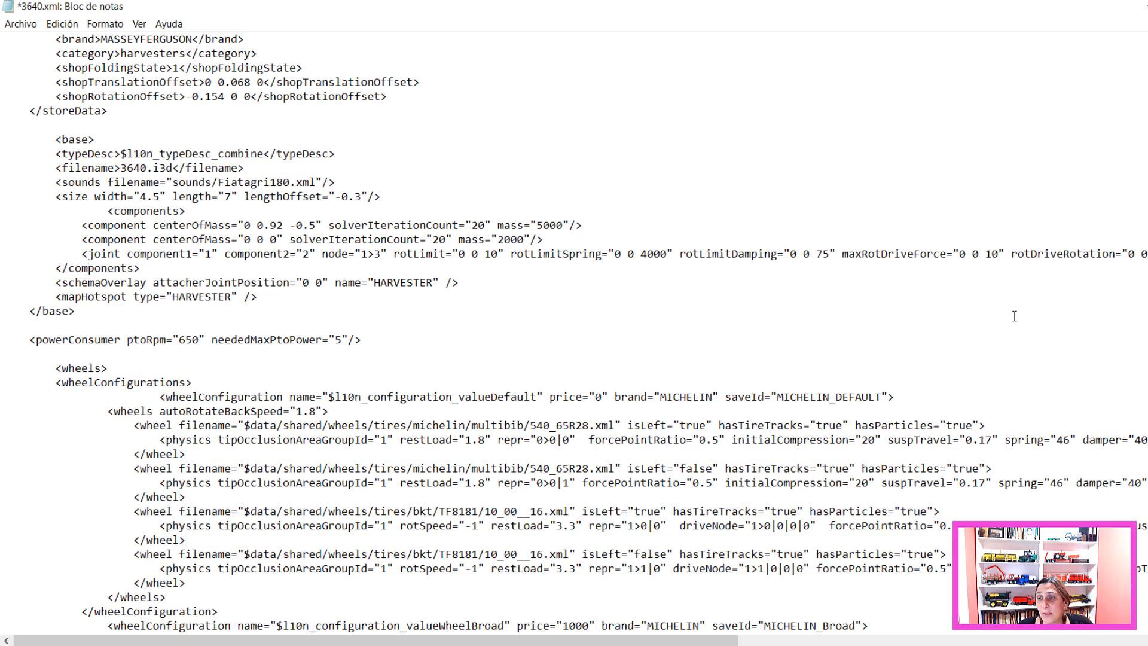
# - Save the changes to 3640.xml and close the file
pyautogui.click(652, 113)
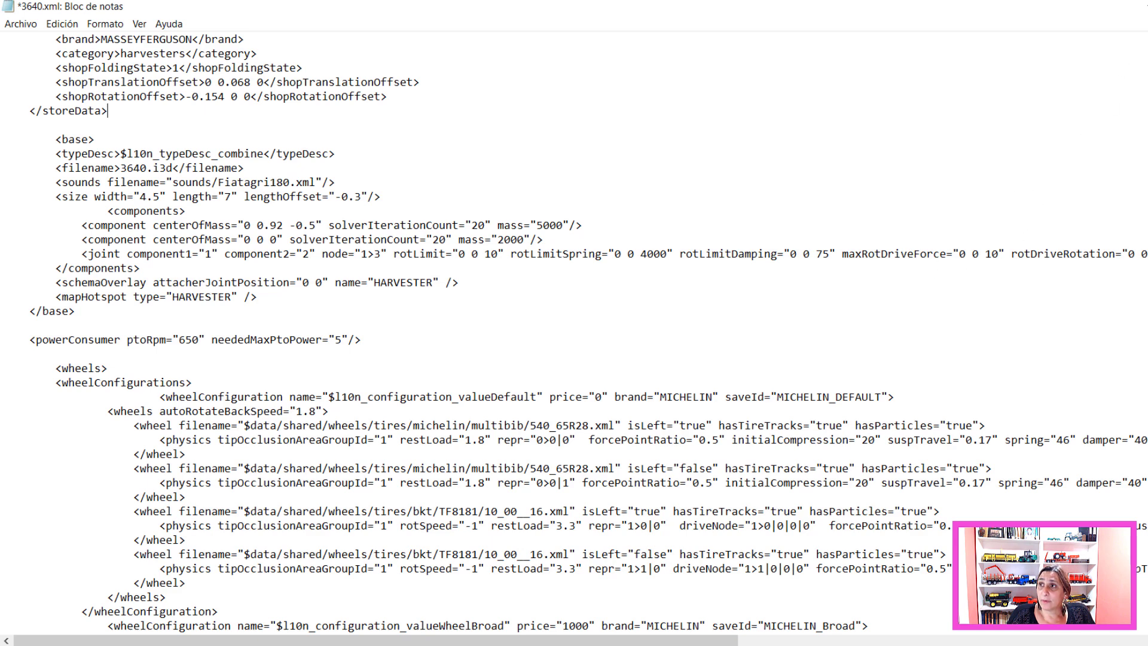
pyautogui.hotkey('alt', 'F4')
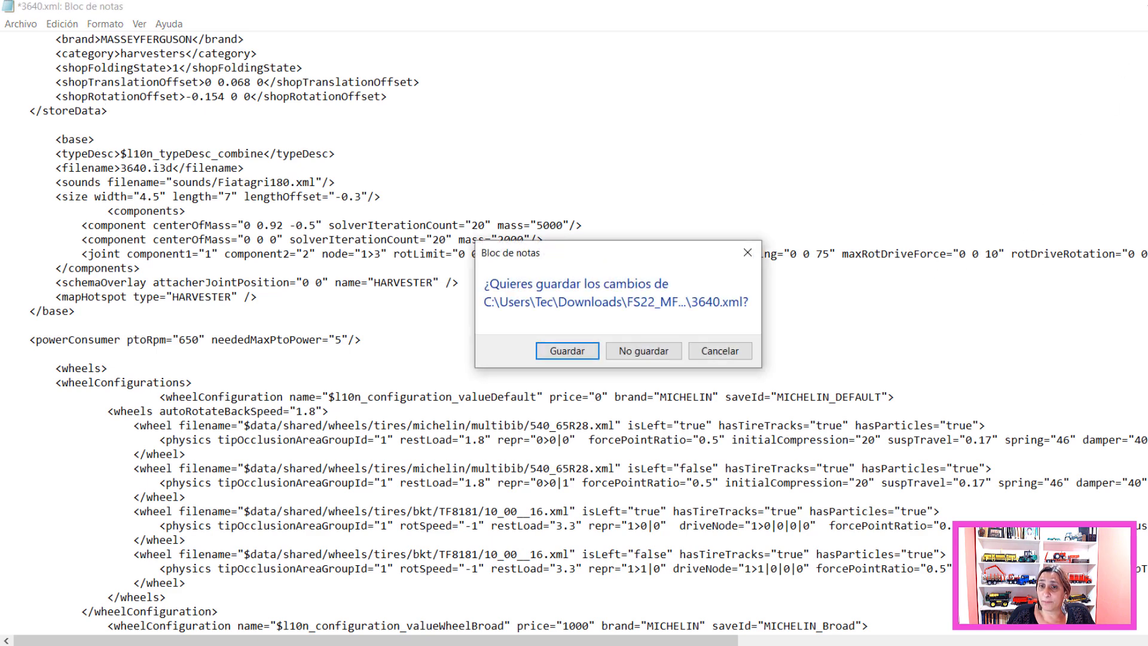
pyautogui.click(578, 354)
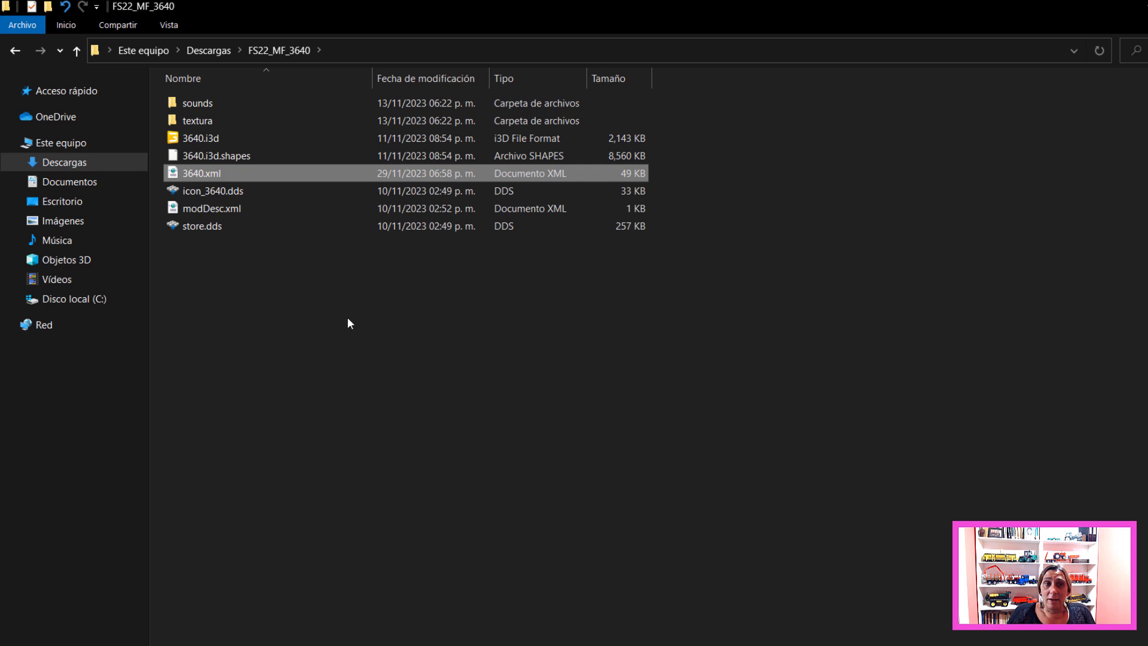
# - Look at the FS22_MF_3640 folder's location in Descargas and return to its contents
pyautogui.click(649, 308)
pyautogui.moveTo(707, 303); pyautogui.dragTo(290, 100)
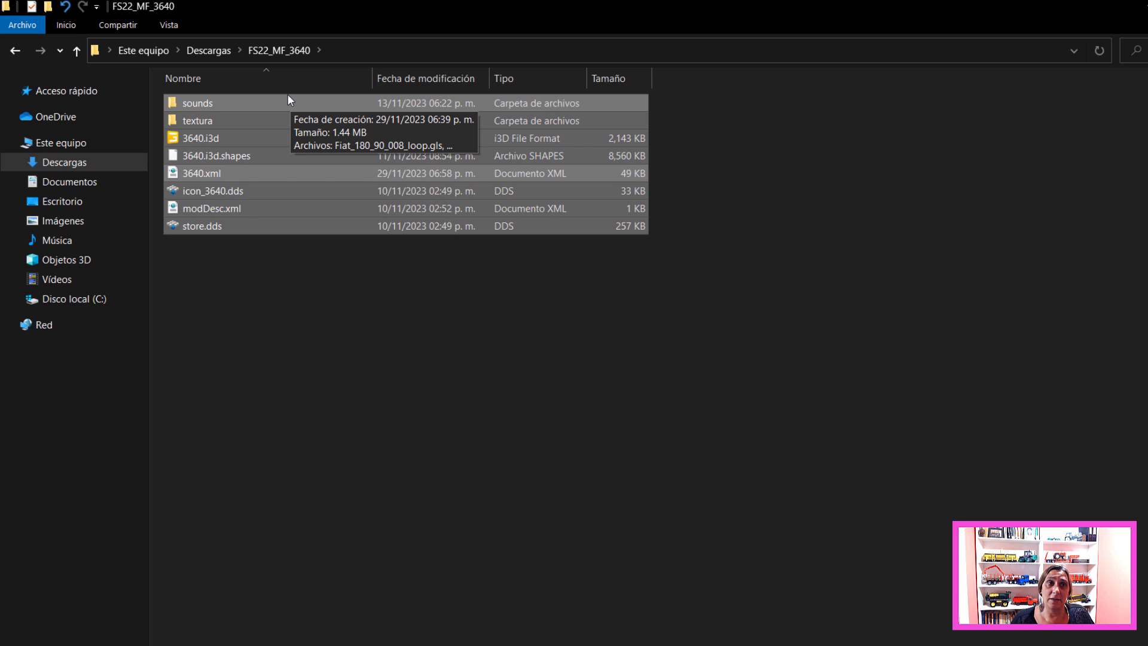
pyautogui.click(212, 52)
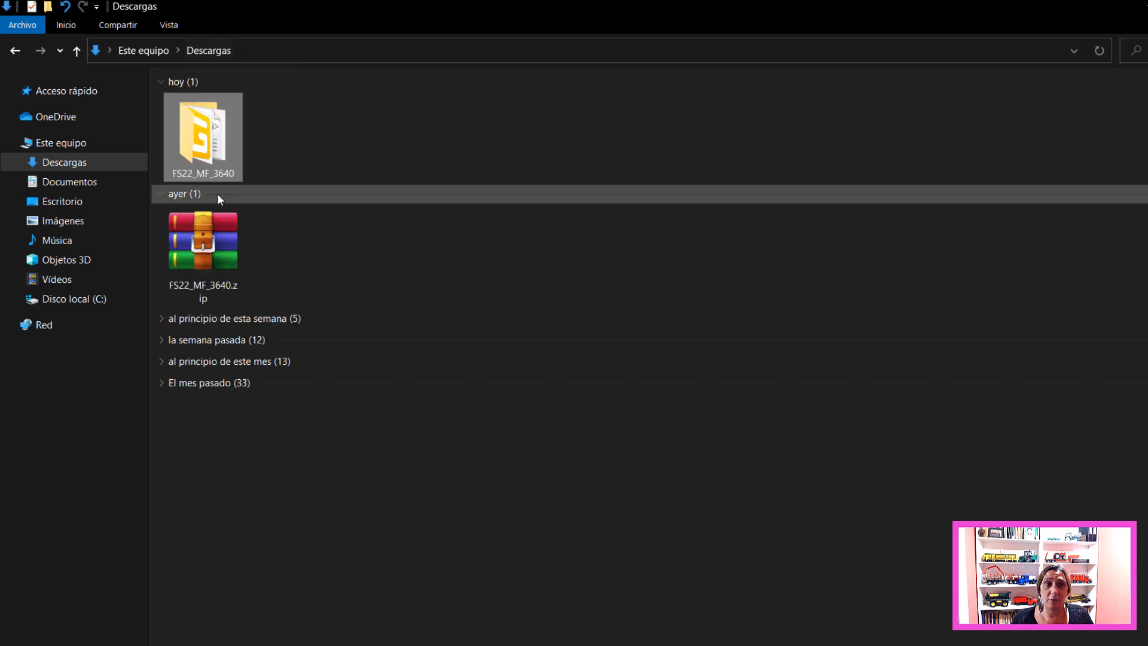
pyautogui.doubleClick(211, 131)
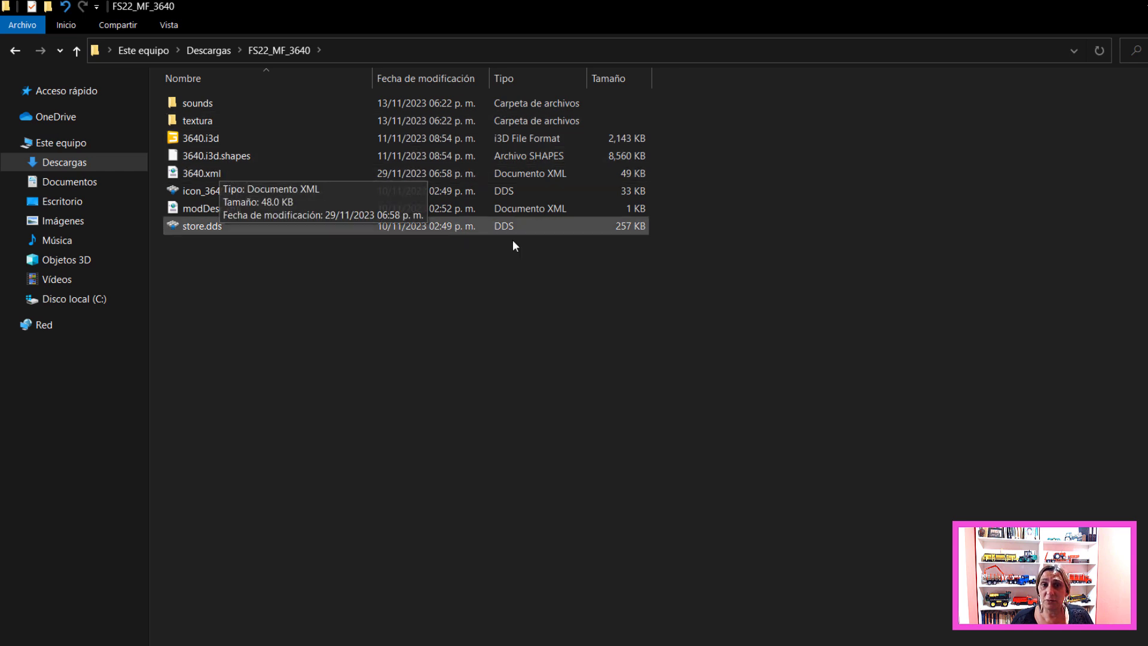
# - Compress all the files and subfolders of the FS22_MF_3640 folder into a ZIP archive named FS22_MF_3640.zip
pyautogui.moveTo(716, 294); pyautogui.dragTo(321, 103)
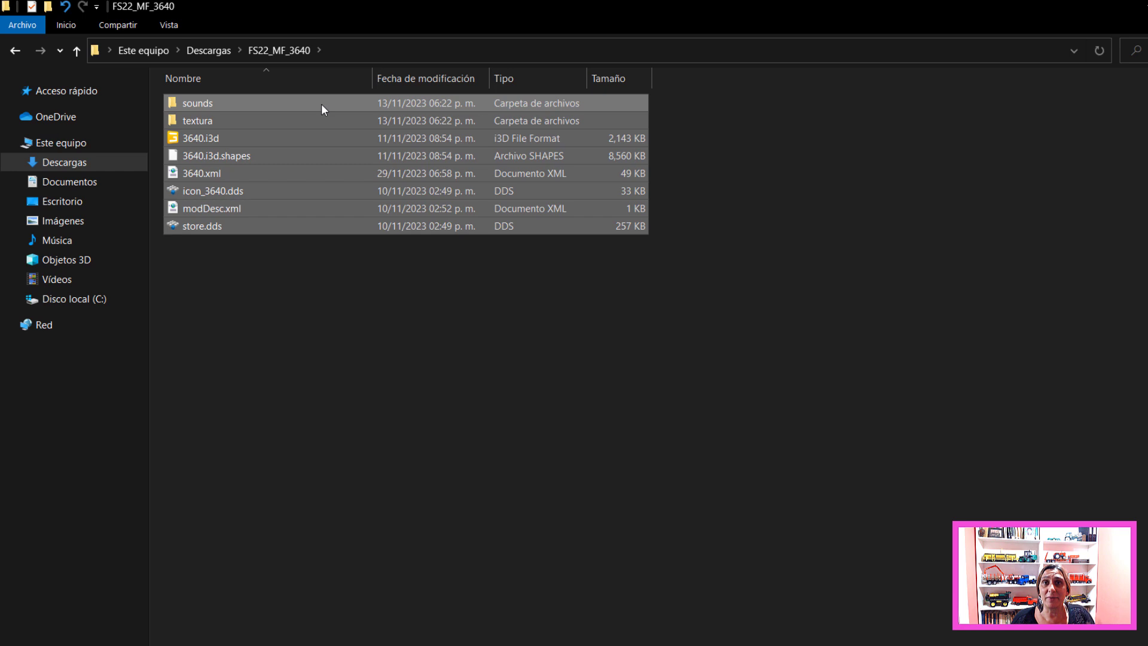
pyautogui.rightClick(335, 136)
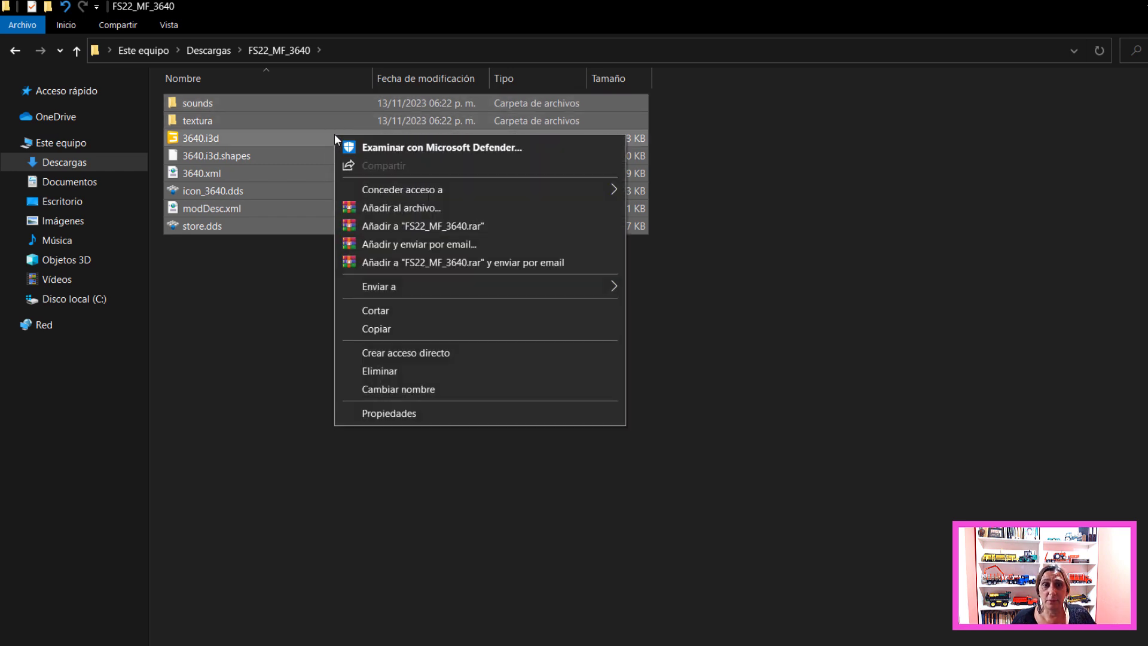
pyautogui.click(404, 207)
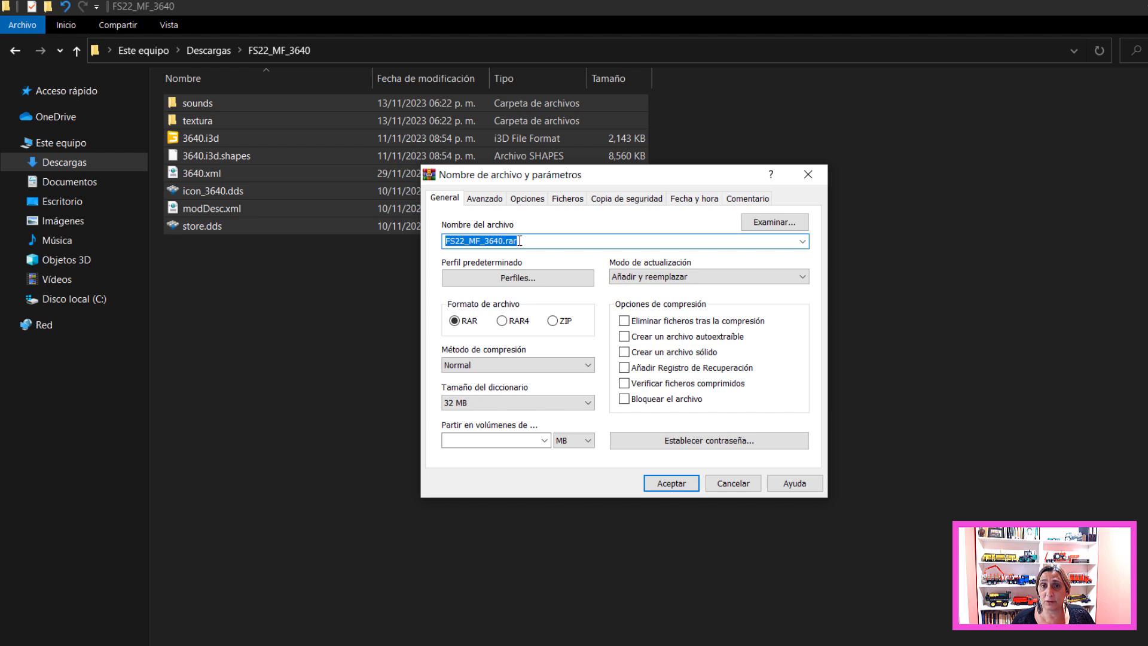
pyautogui.click(553, 321)
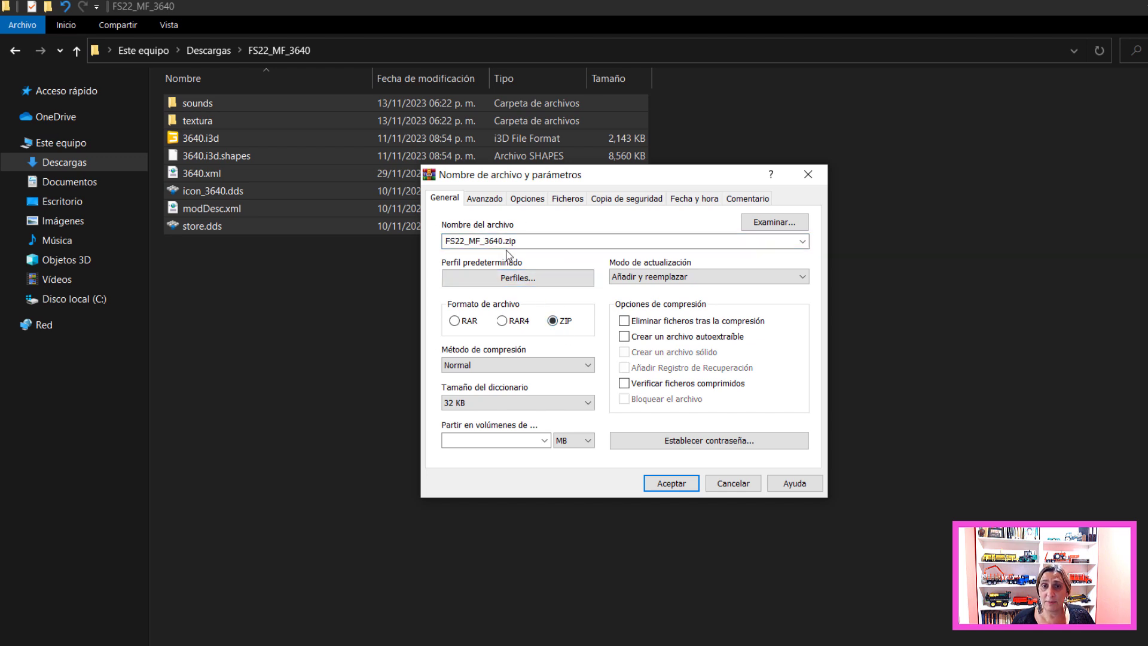
pyautogui.click(680, 485)
pyautogui.click(443, 342)
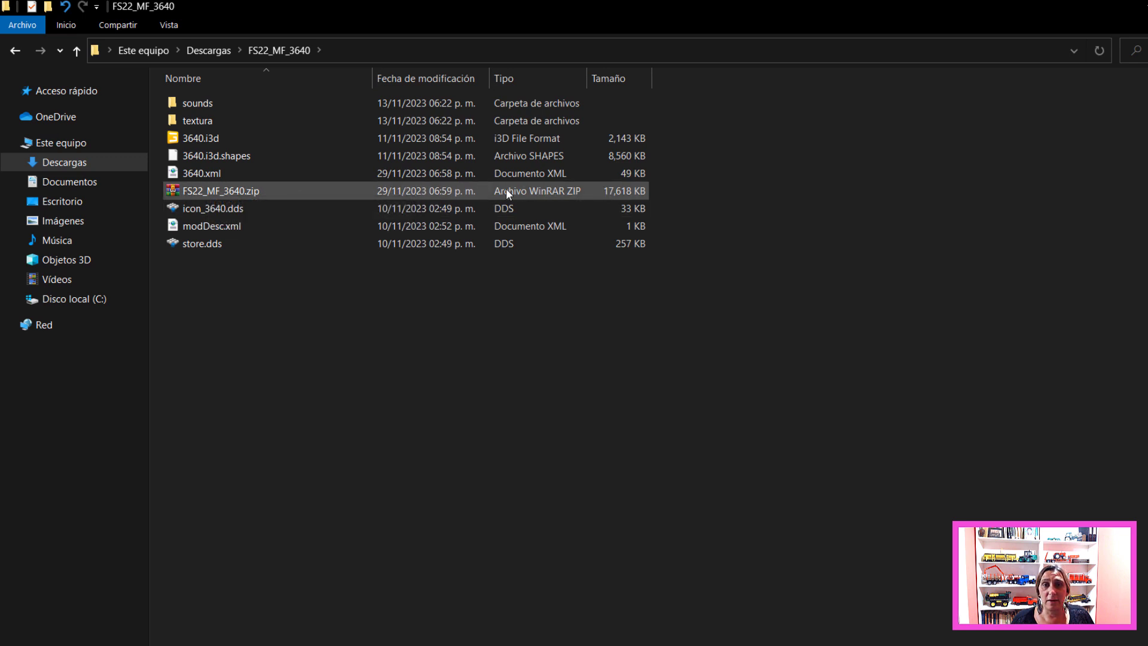
# - Move FS22_MF_3640.zip into the mods folder of FarmingSimulator2022, inside My Games in Documentos
pyautogui.rightClick(232, 190)
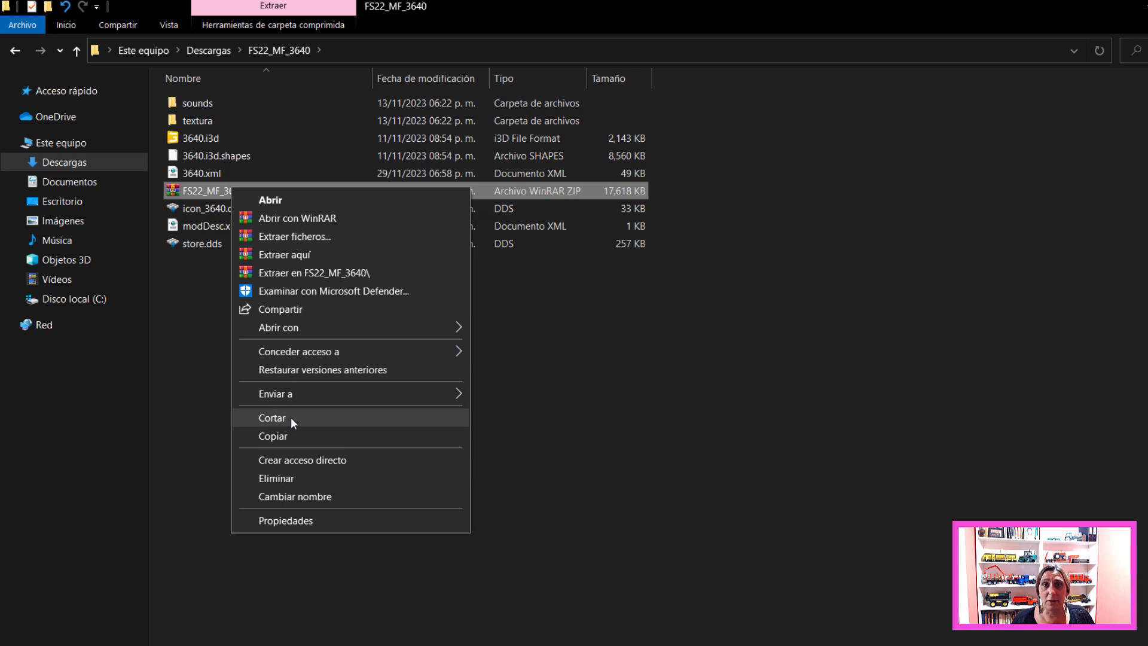
pyautogui.press('Escape')
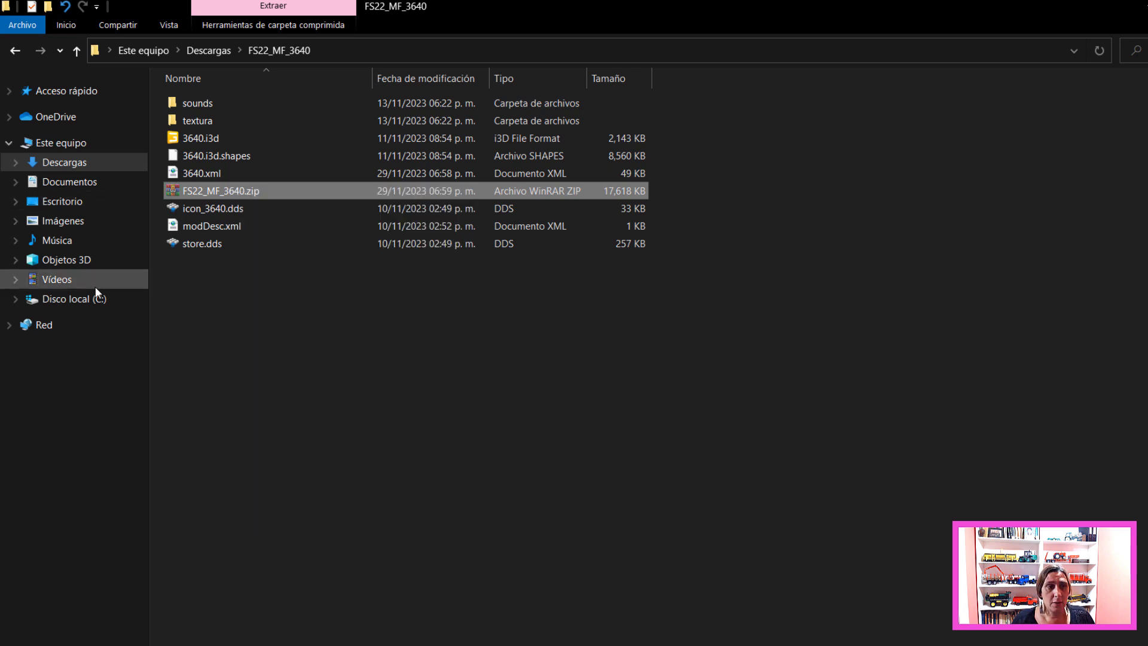
pyautogui.click(86, 189)
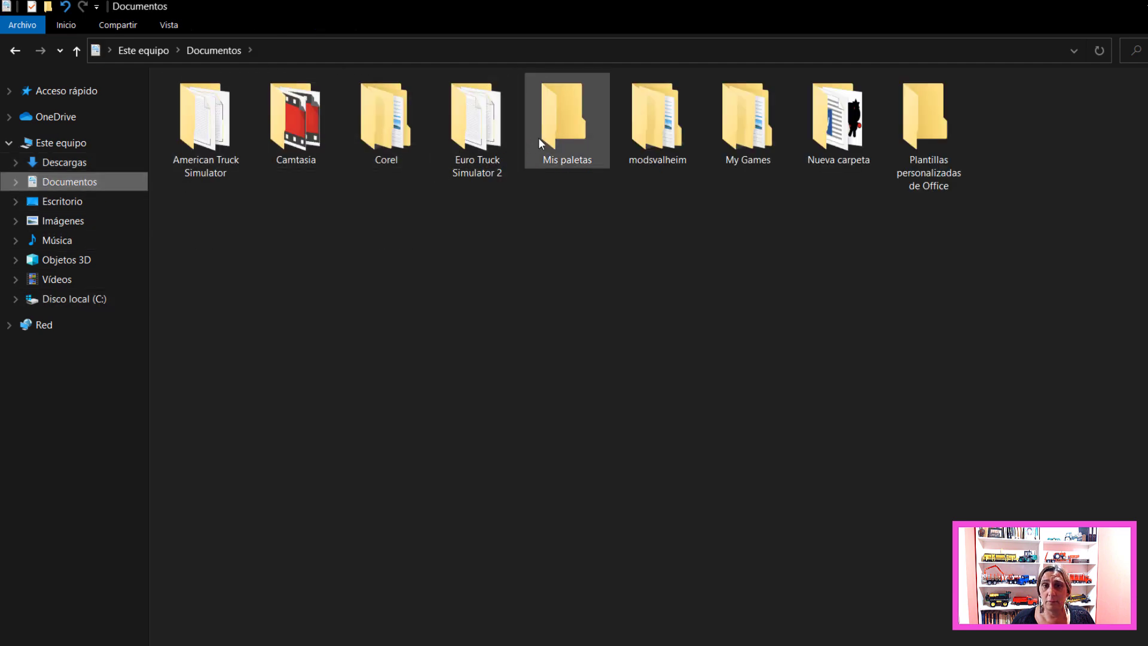
pyautogui.doubleClick(762, 145)
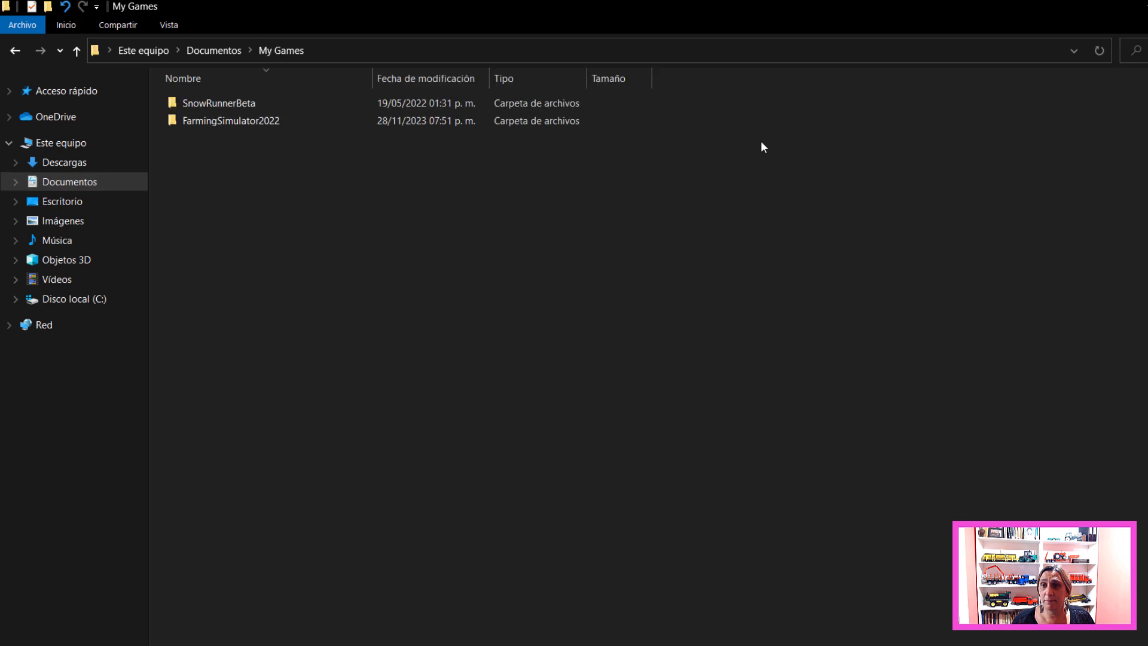
pyautogui.doubleClick(276, 121)
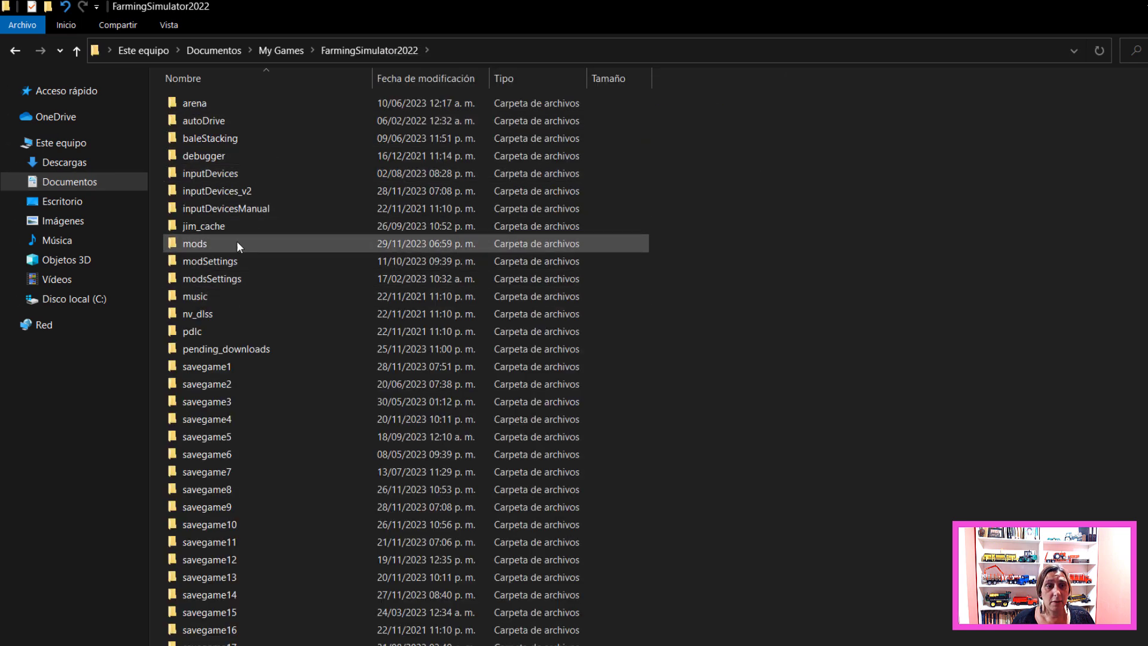
pyautogui.doubleClick(240, 249)
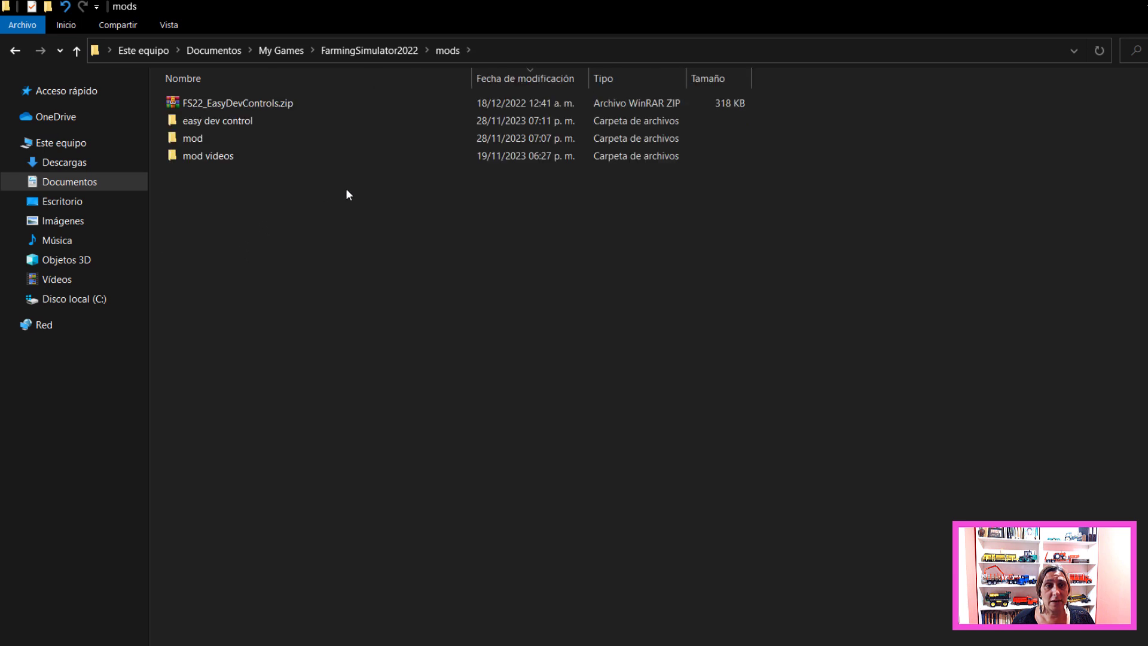
pyautogui.rightClick(463, 304)
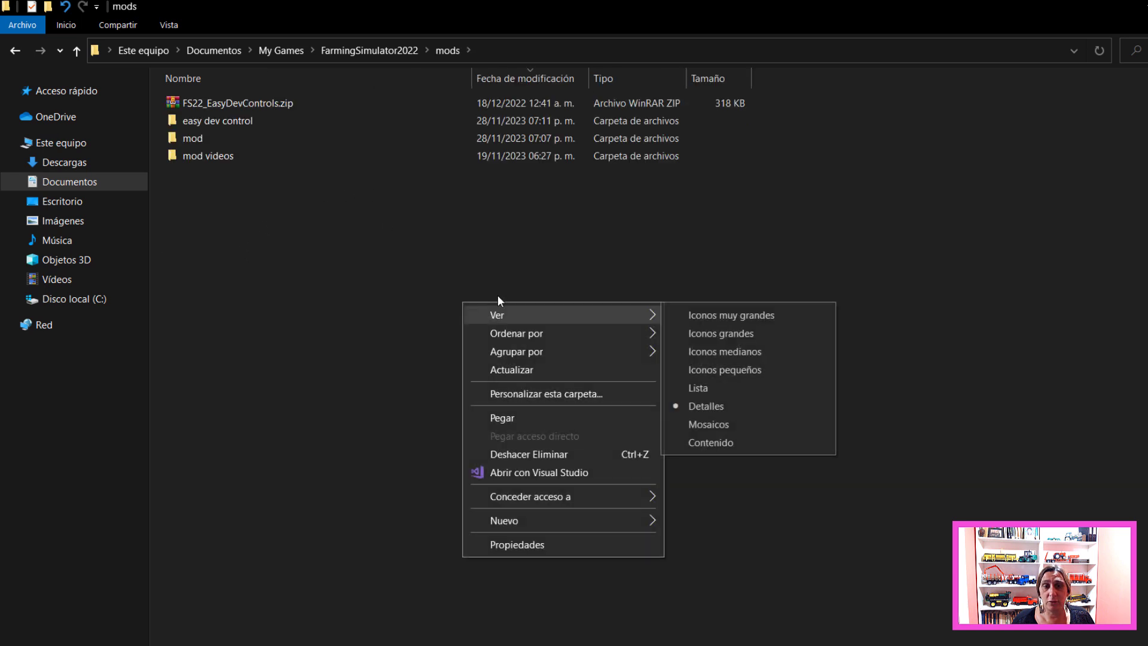
pyautogui.click(502, 418)
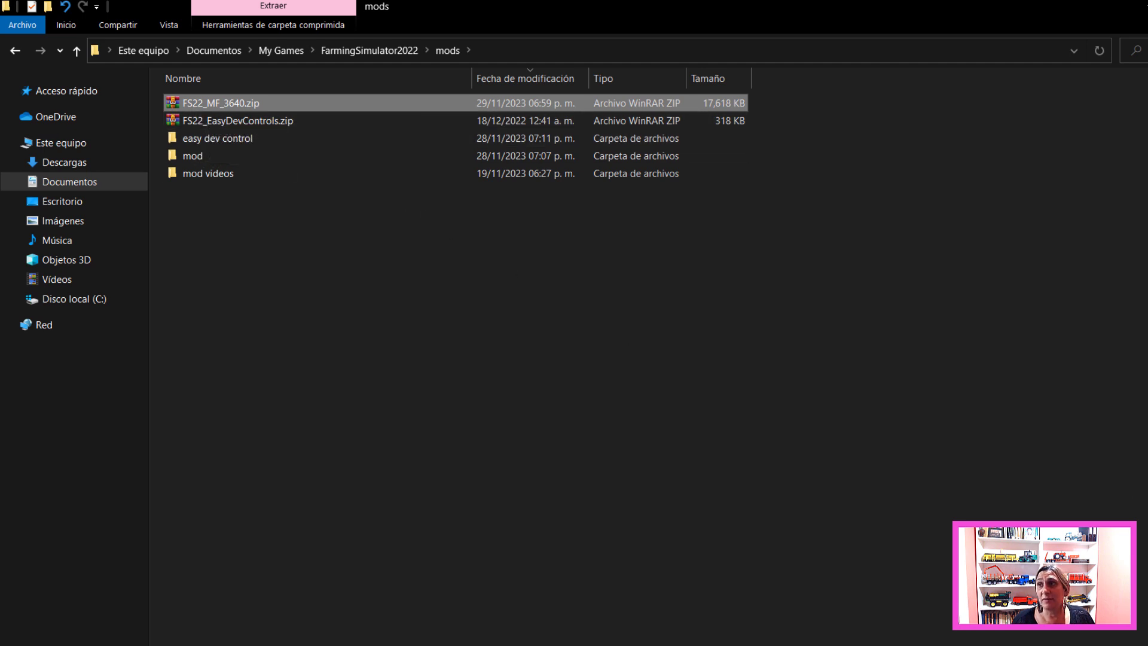
# - Switch to Farming Simulator 22 and review the Massey Ferguson 3640's specifications in the shop's Cosechadoras category
pyautogui.click(1079, 7)
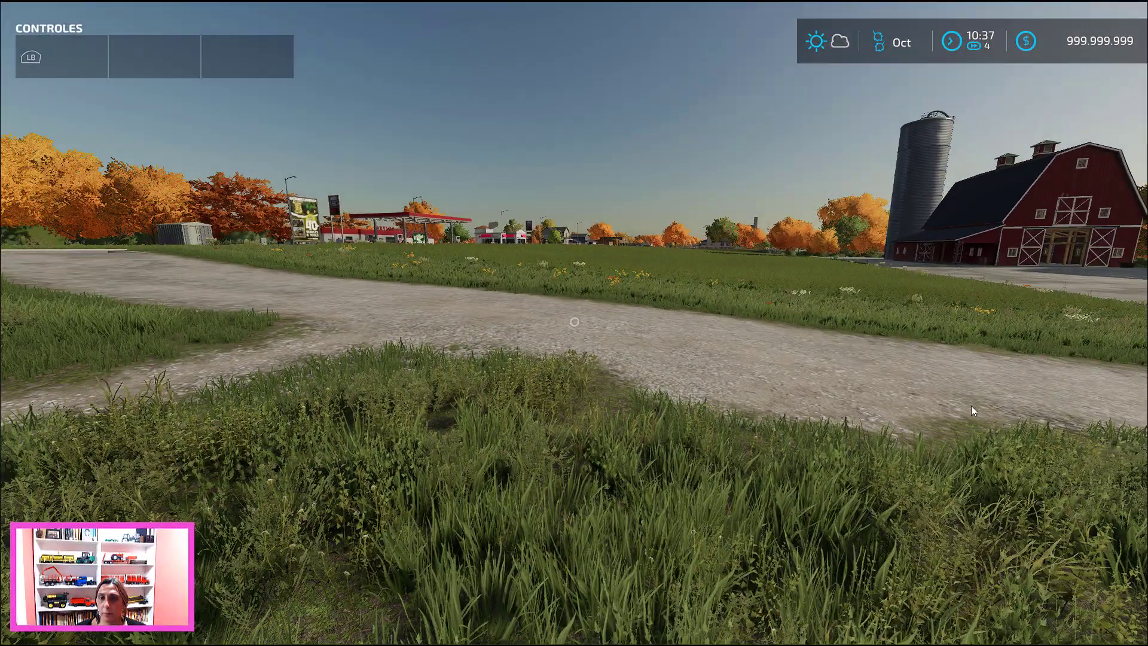
pyautogui.press('p')
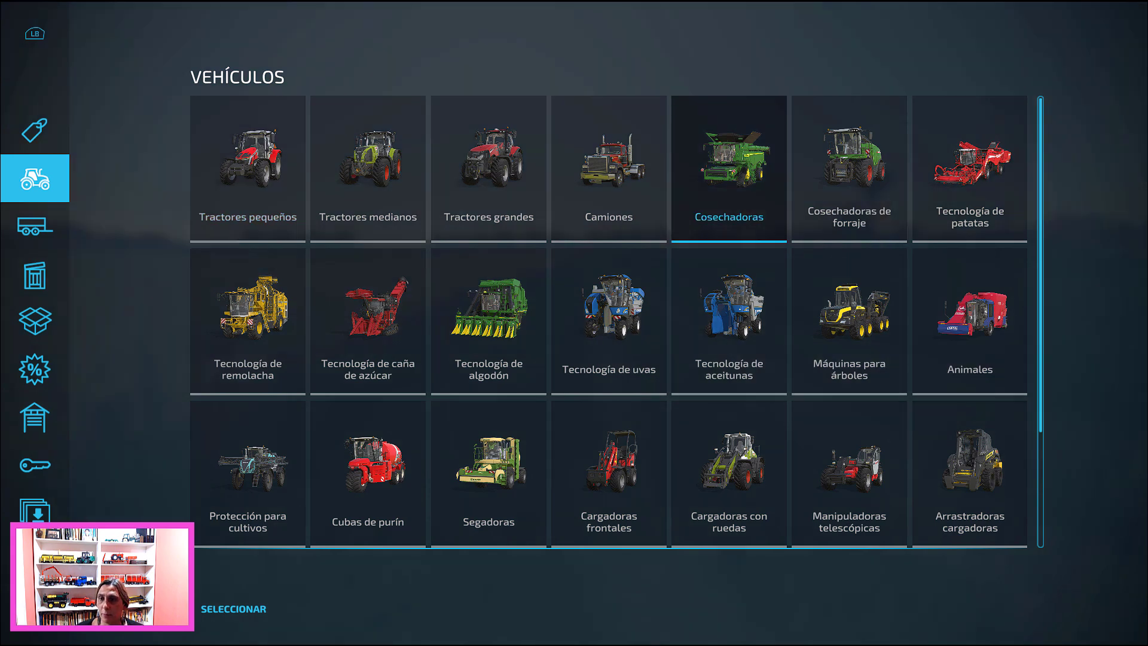
pyautogui.click(719, 162)
pyautogui.scroll(-6, 848, 291)
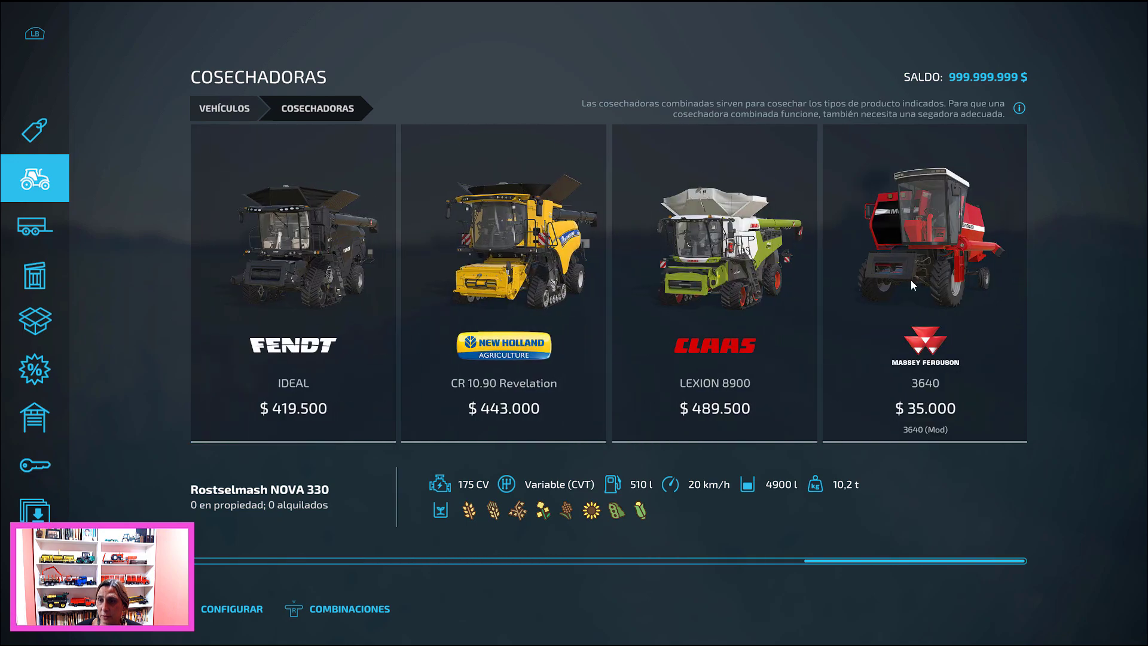
pyautogui.click(941, 252)
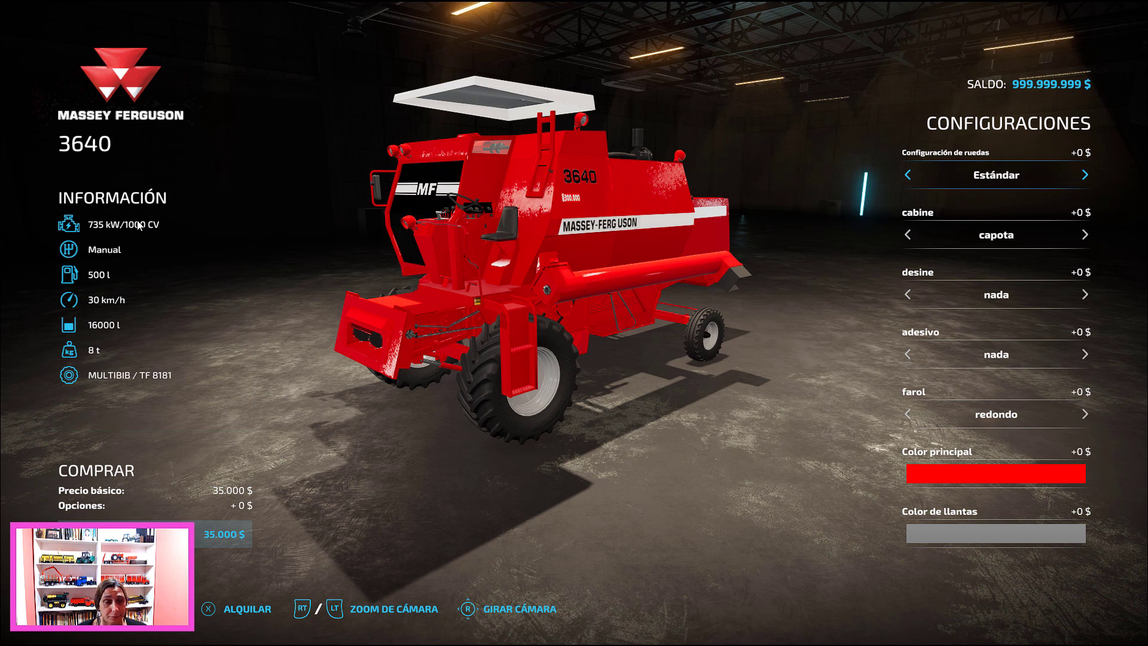
pyautogui.press('Escape')
pyautogui.press('Escape')
pyautogui.press('Escape')
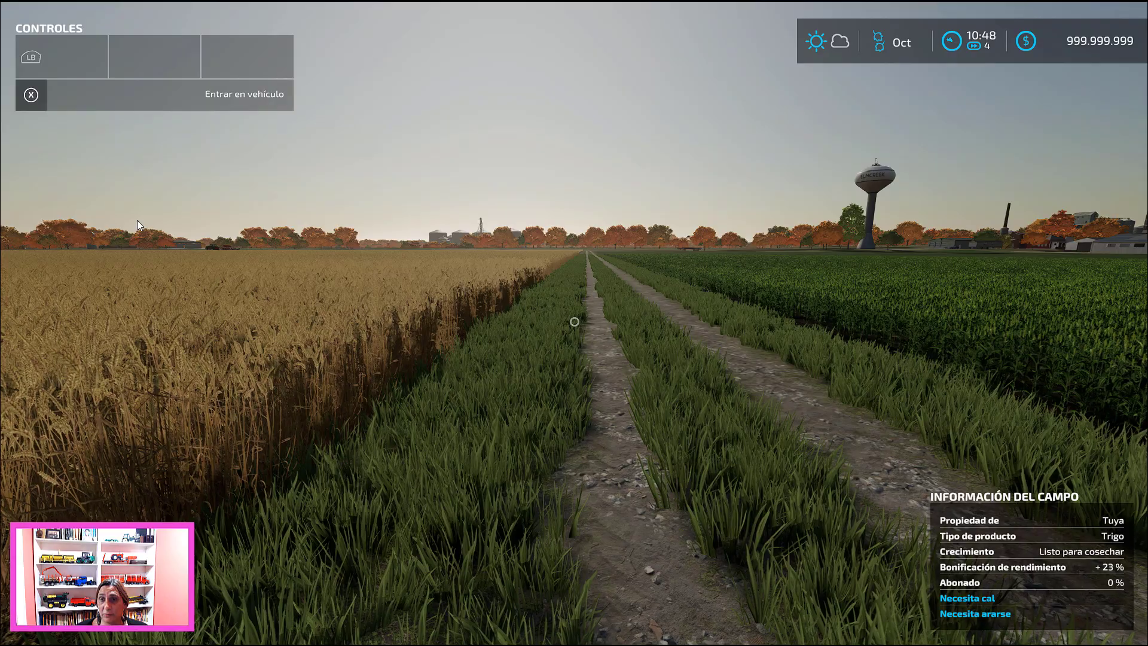
# - Walk around the Massey Ferguson 3640 parked at the field's edge and enter the vehicle
pyautogui.press('d')
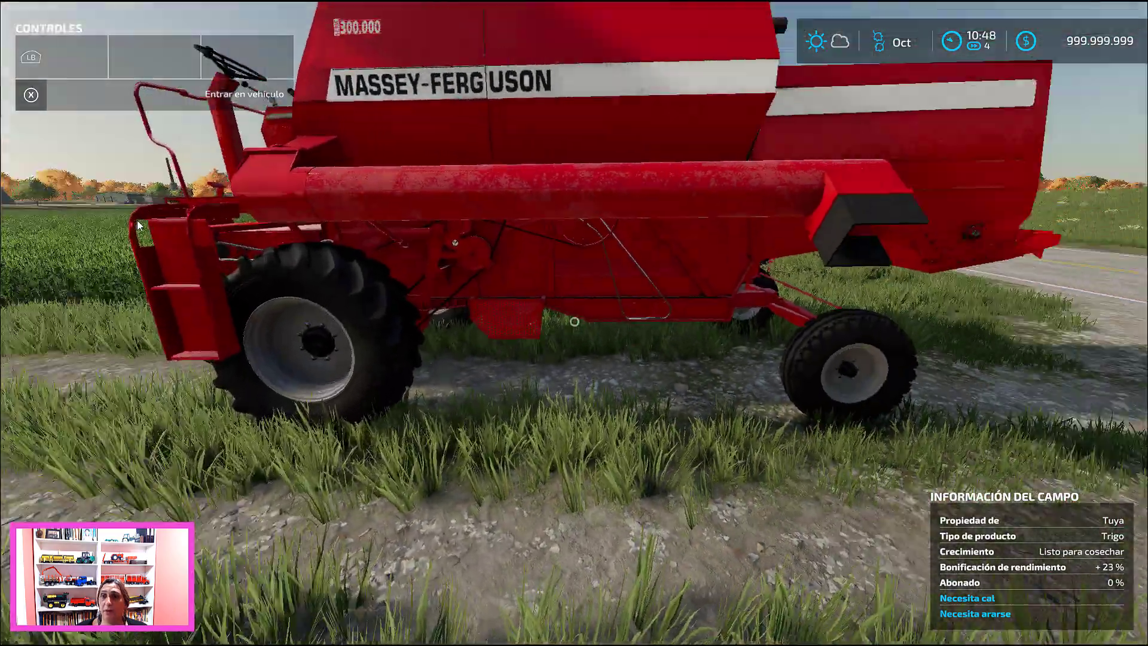
pyautogui.press('w')
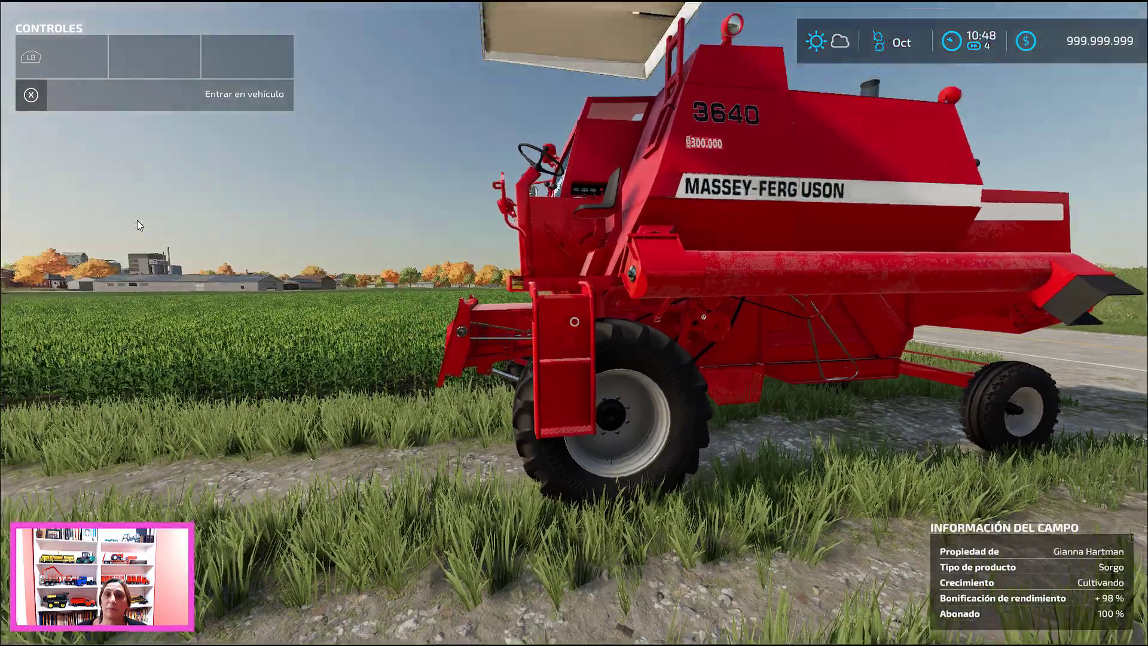
pyautogui.press('s')
pyautogui.press('w')
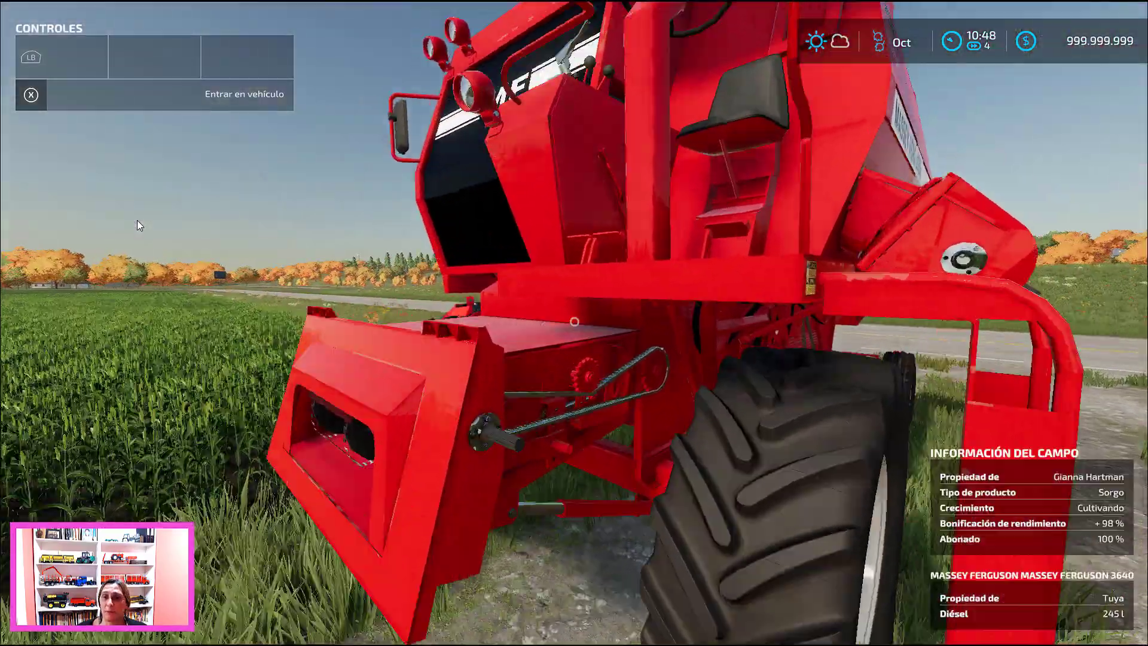
pyautogui.press('e')
# - View the harvester from several angles and start driving it forward along the track between the fields
pyautogui.press('Left')
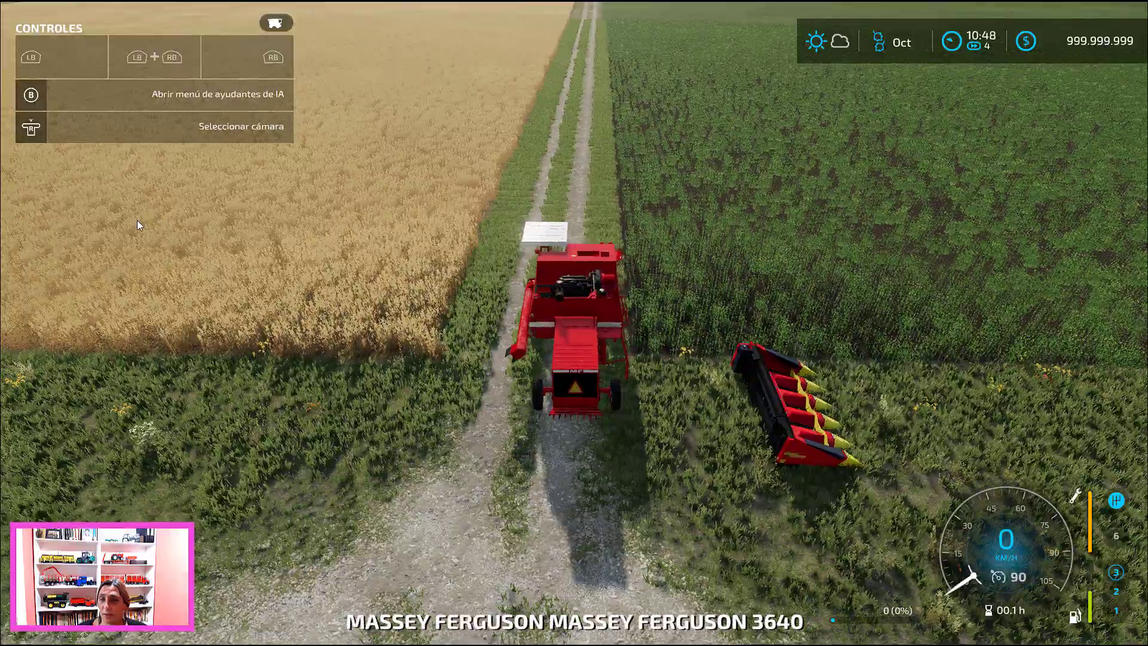
pyautogui.press('Left')
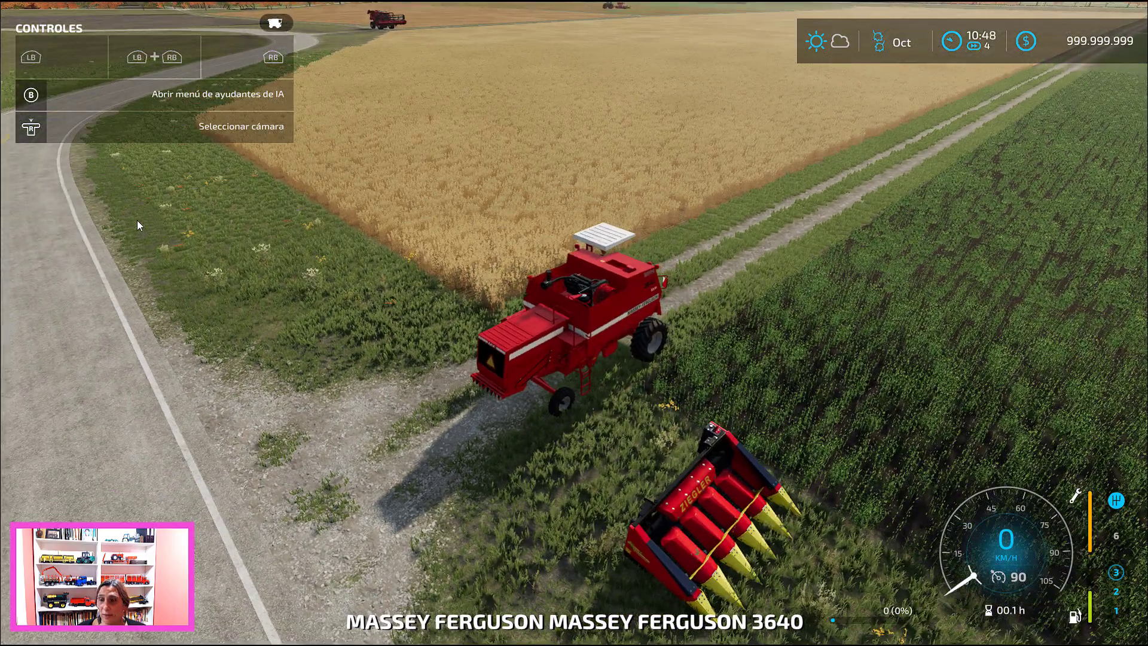
pyautogui.press('Right')
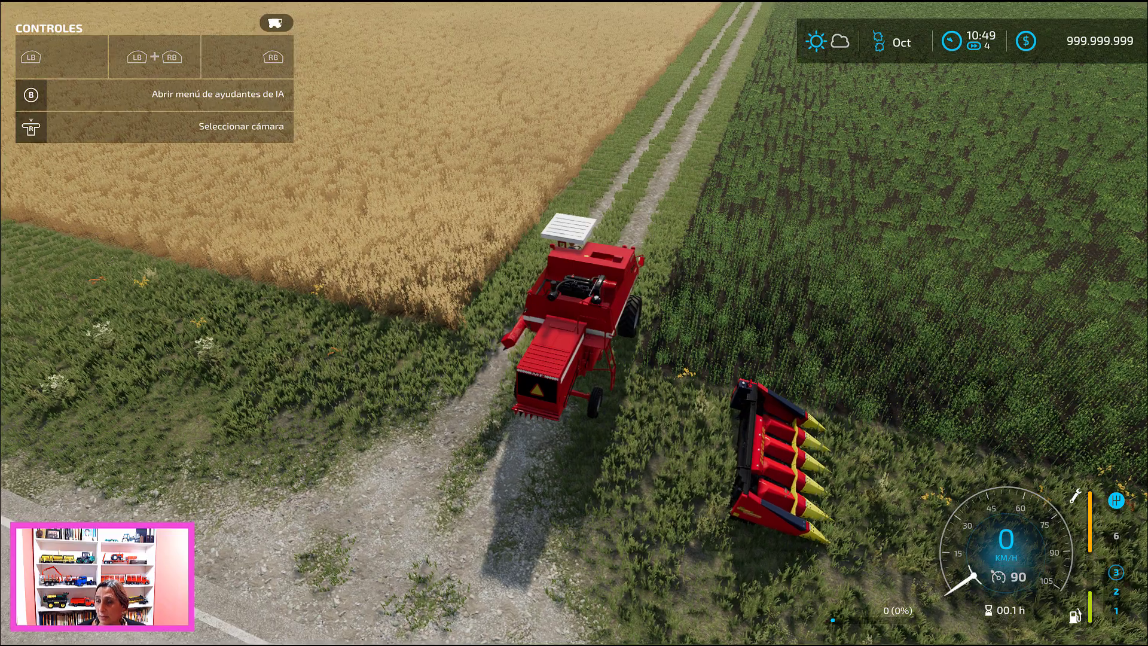
pyautogui.press('Up')
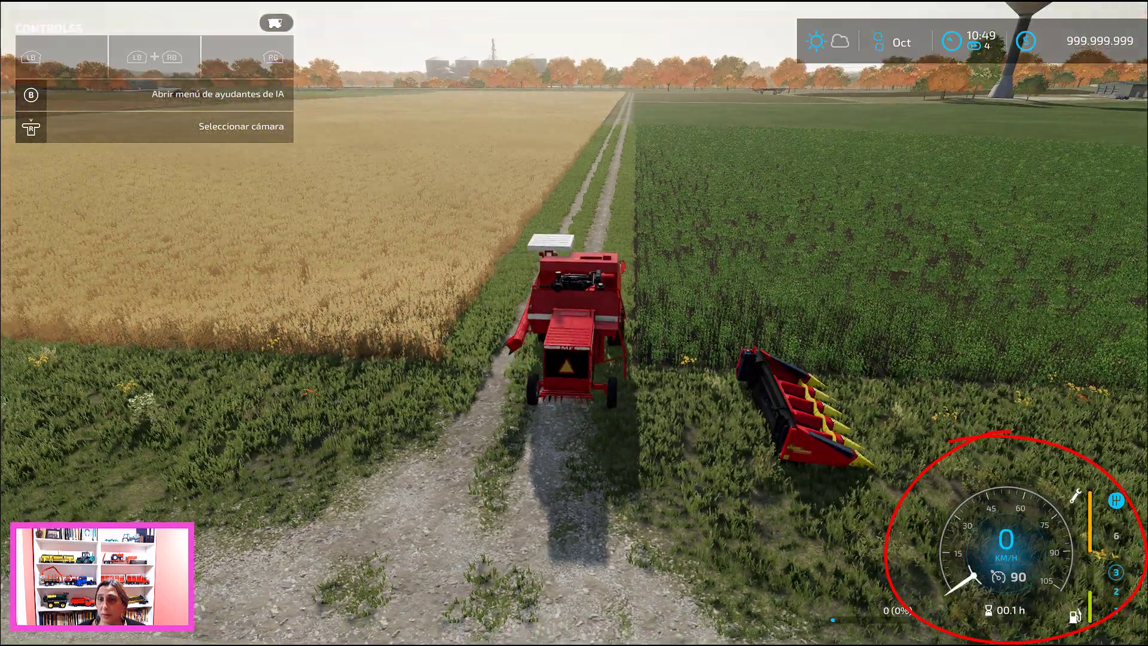
pyautogui.press('w')
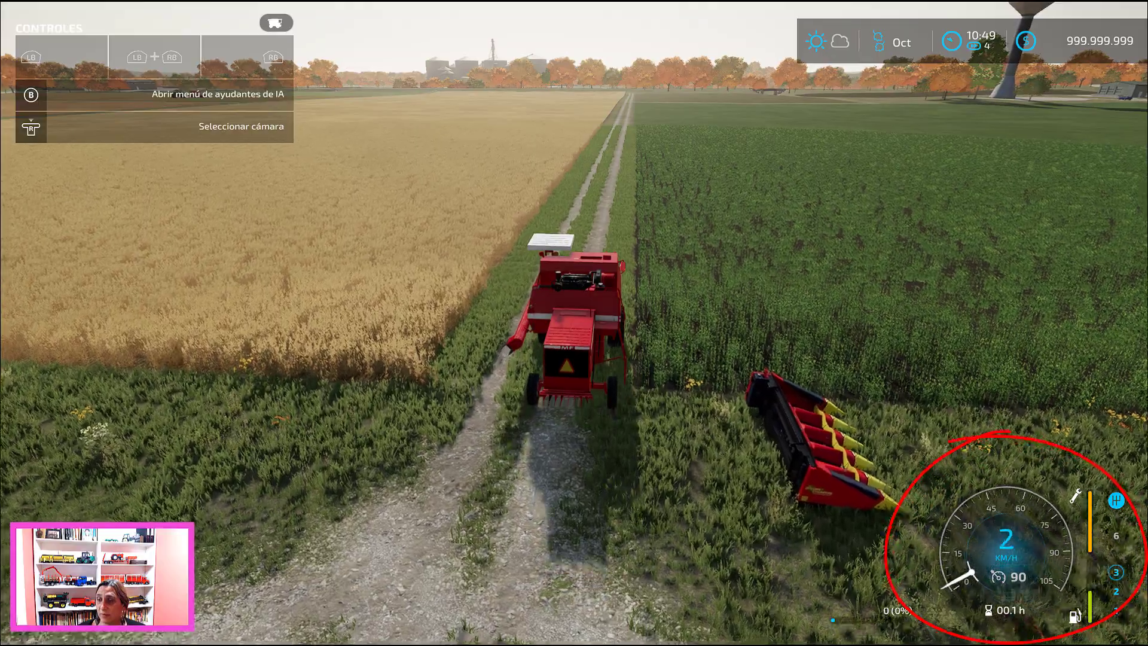